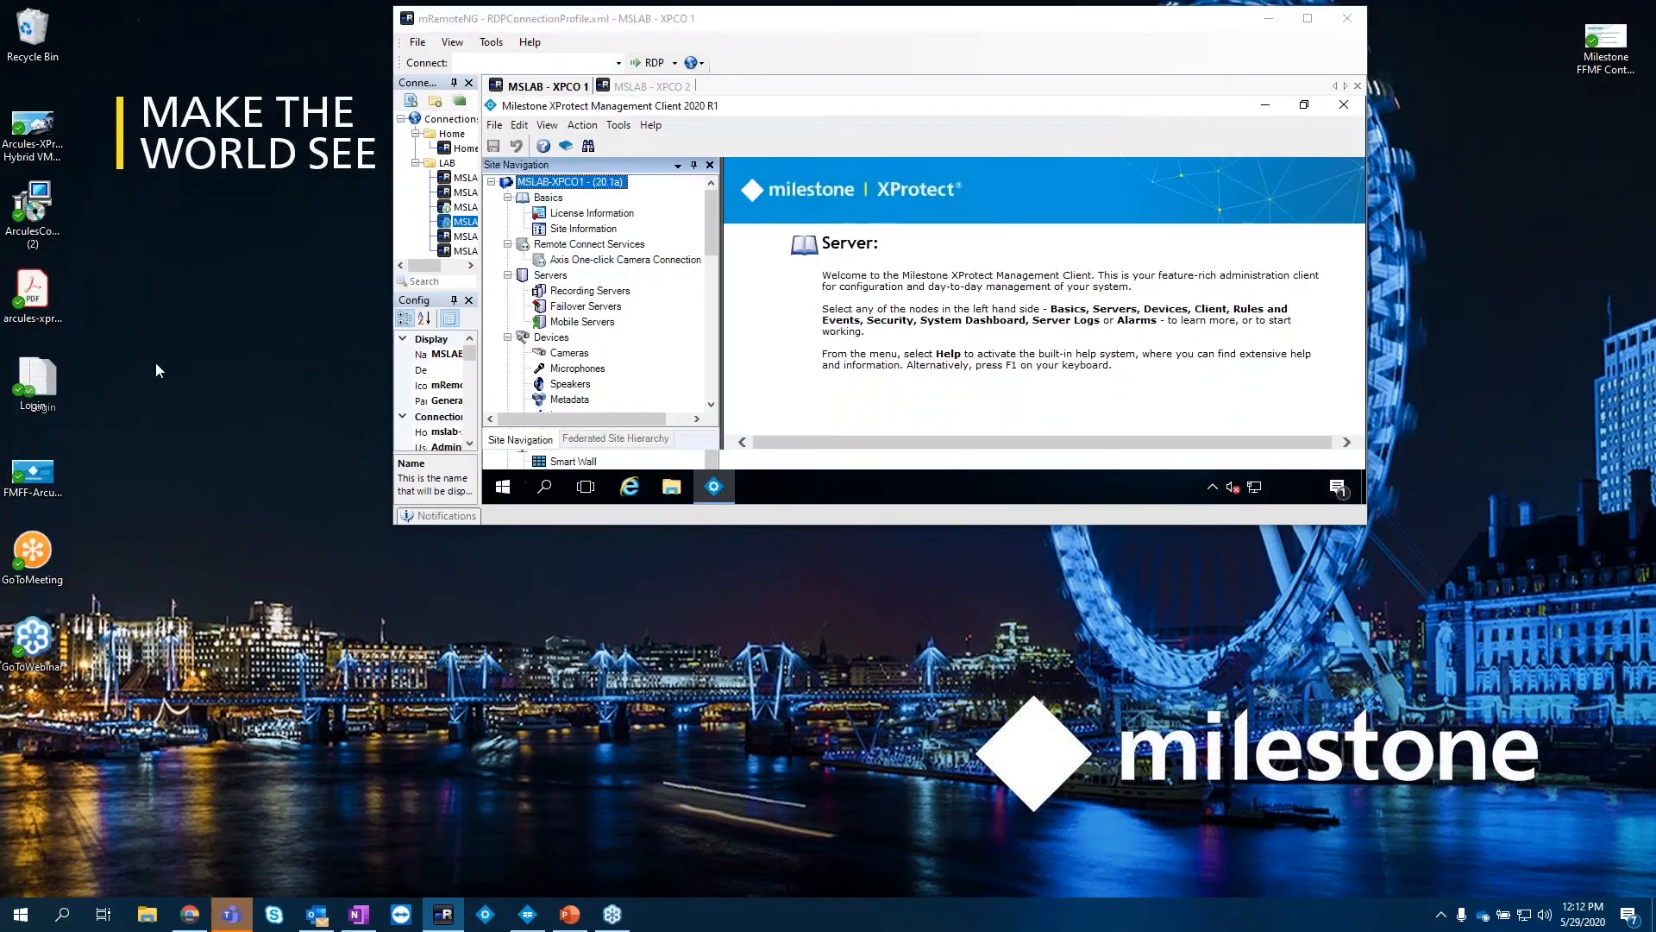
Examine the hardware devices listed under the MSLAB-XPCO1 recording server in the Management Client
{"action": "double_click", "coordinate": [1093, 25]}
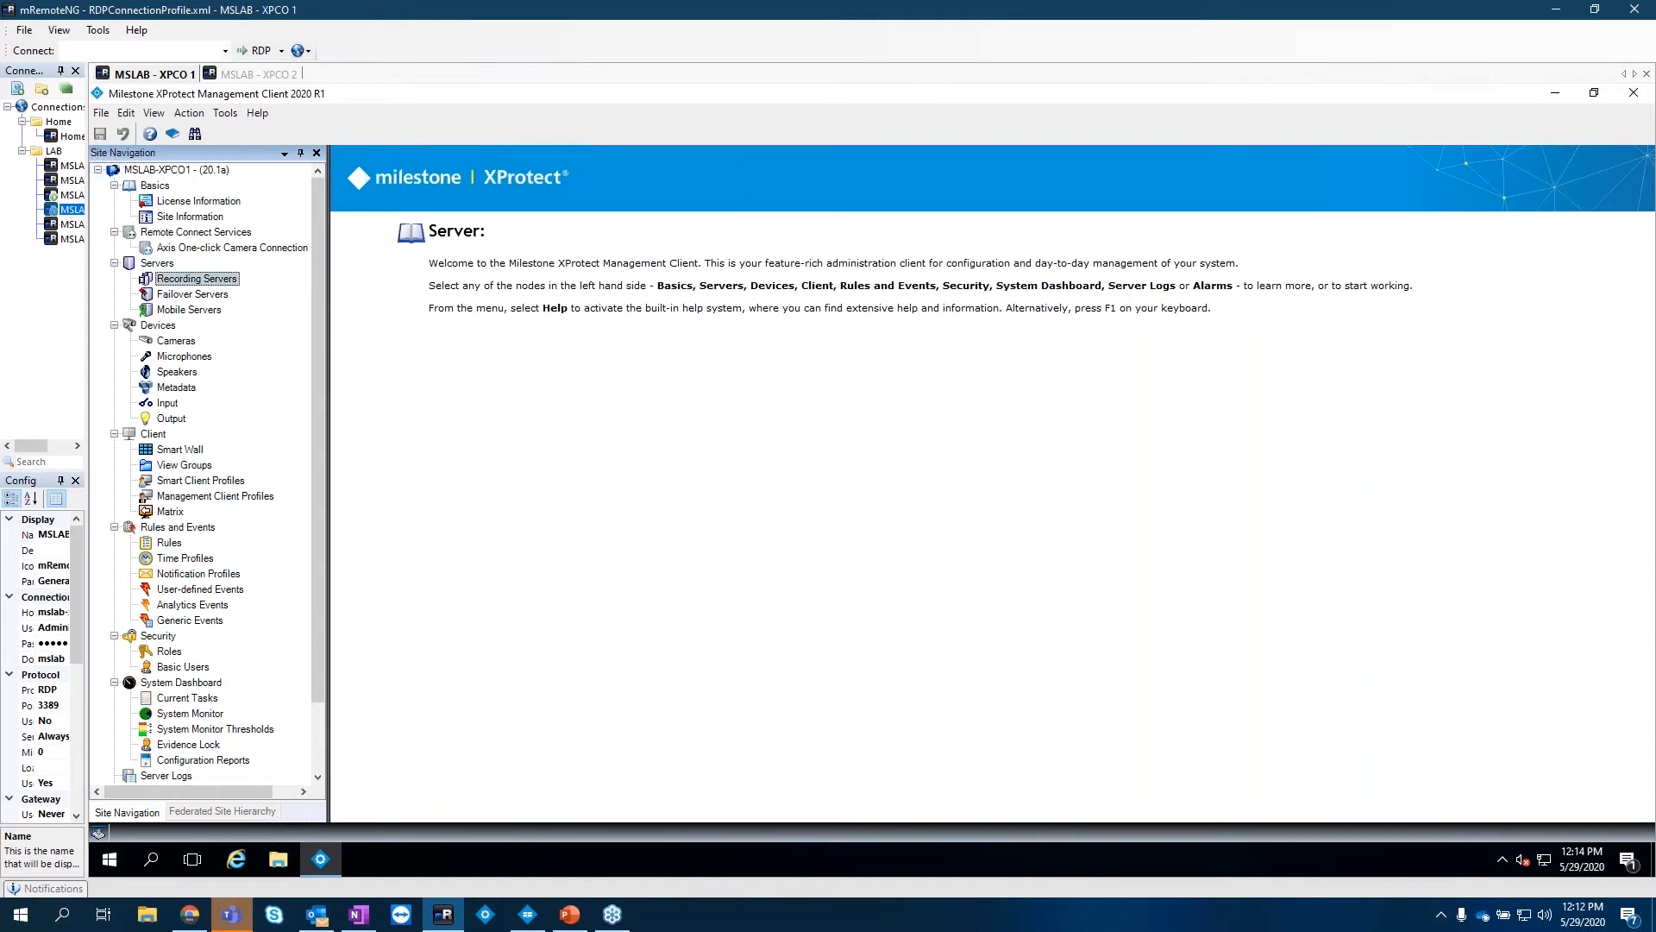
{"action": "left_click", "coordinate": [411, 199]}
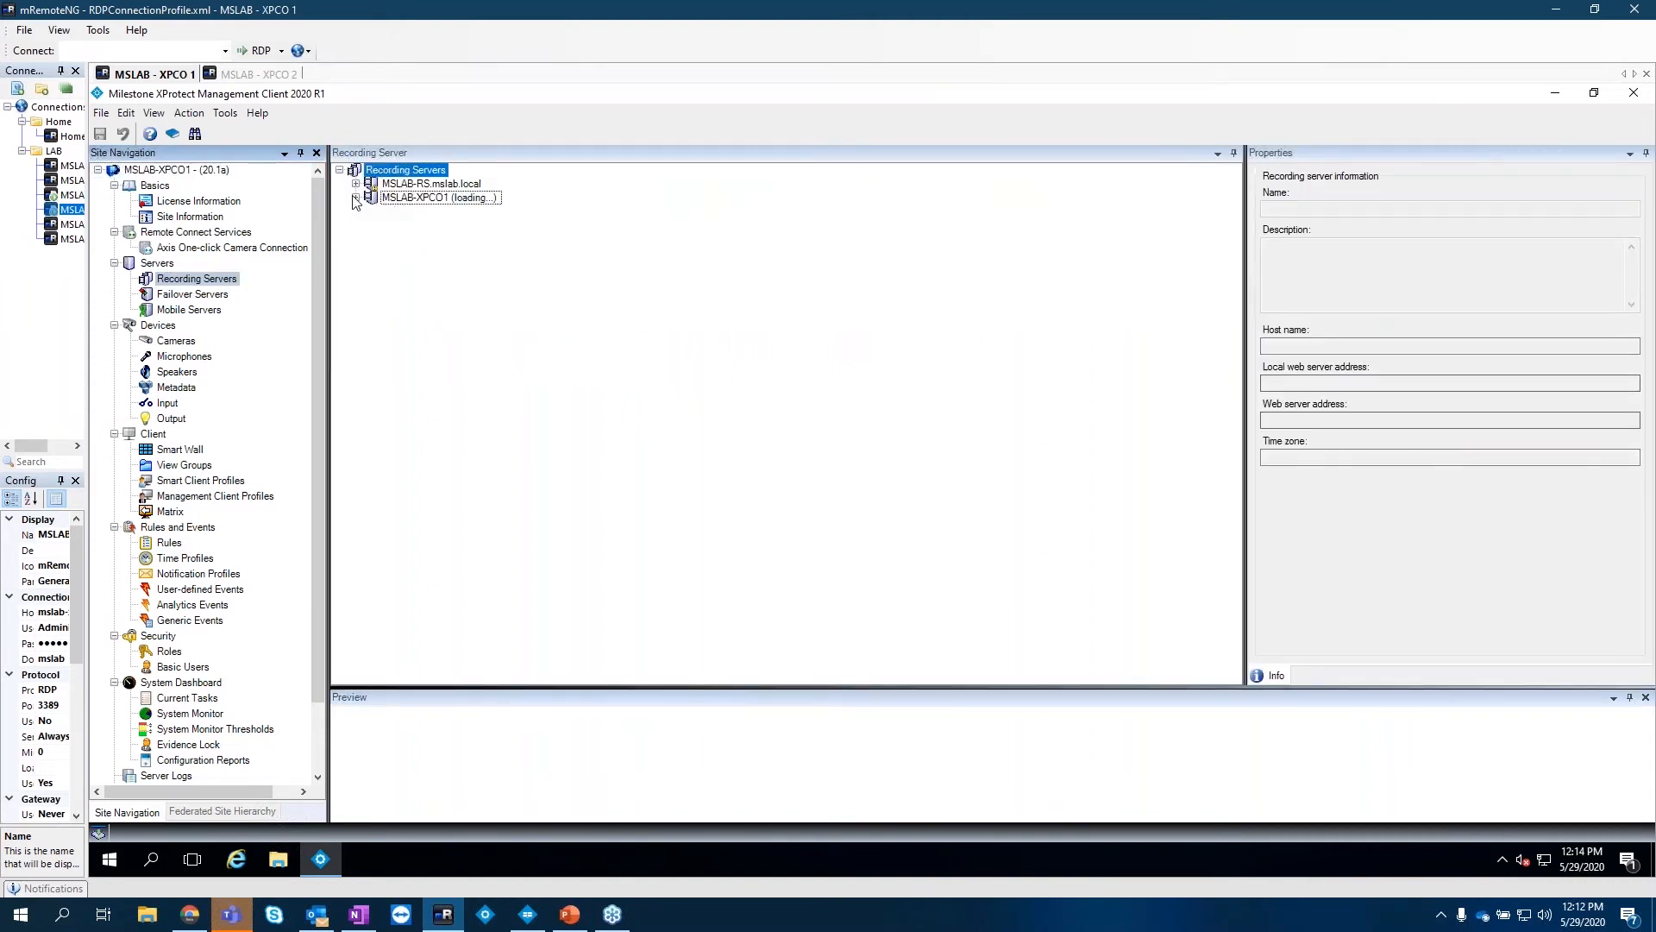
{"action": "left_click", "coordinate": [356, 197]}
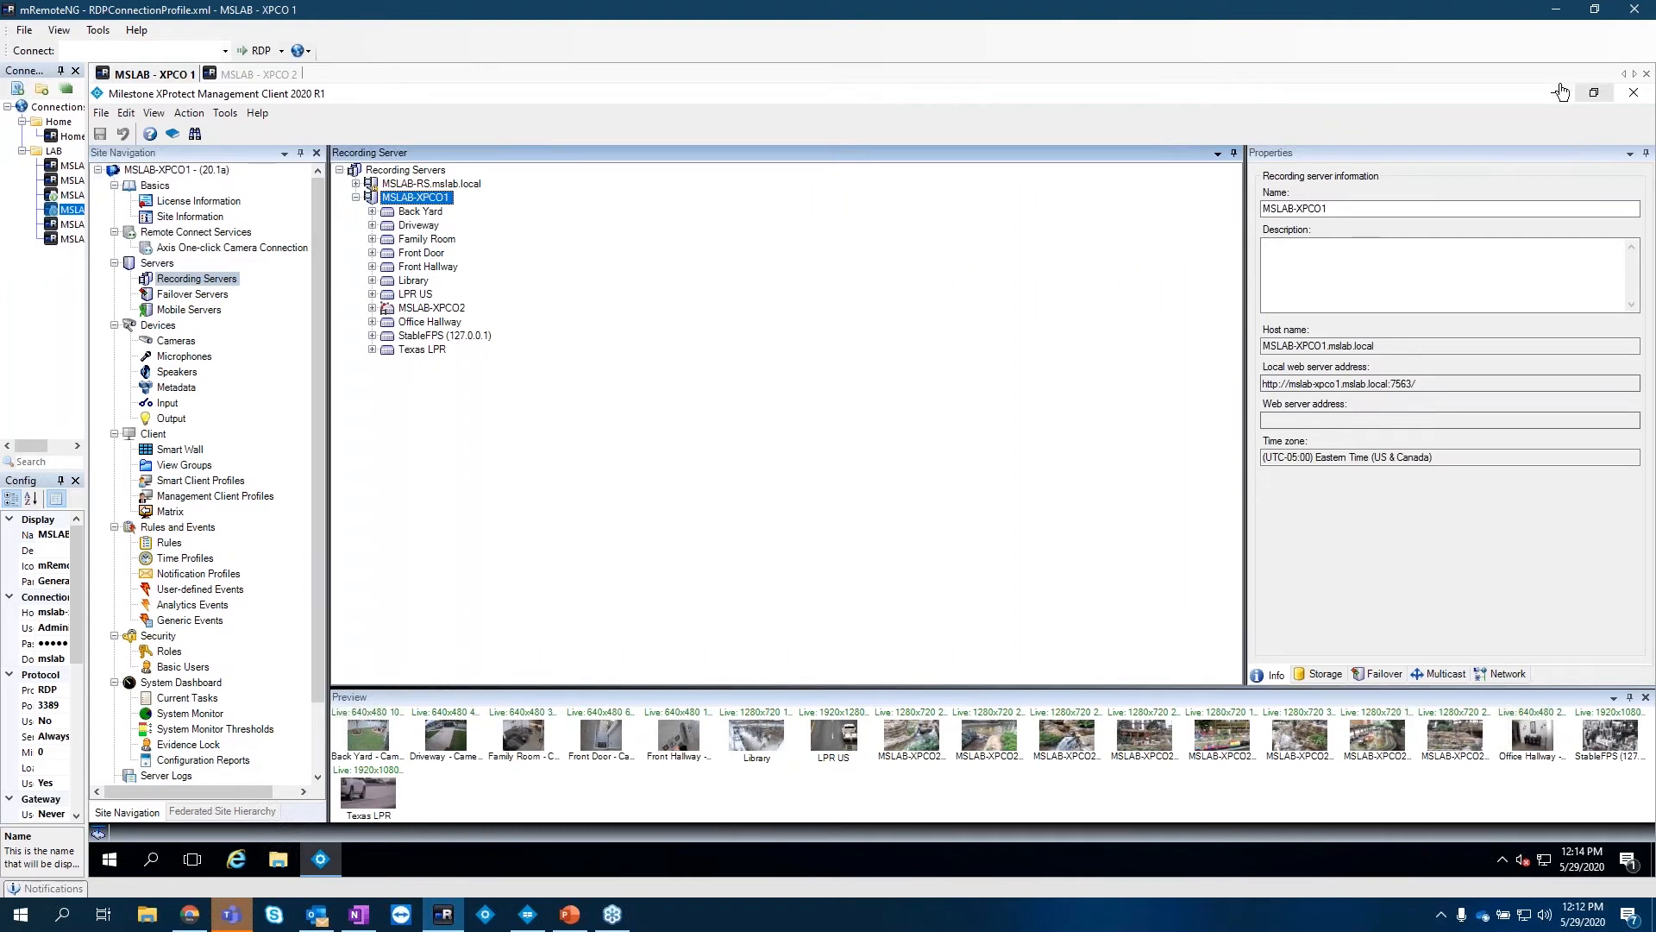
Close the Management Client and launch the ArculesConnector installer on the remote desktop
{"action": "left_click", "coordinate": [1633, 94]}
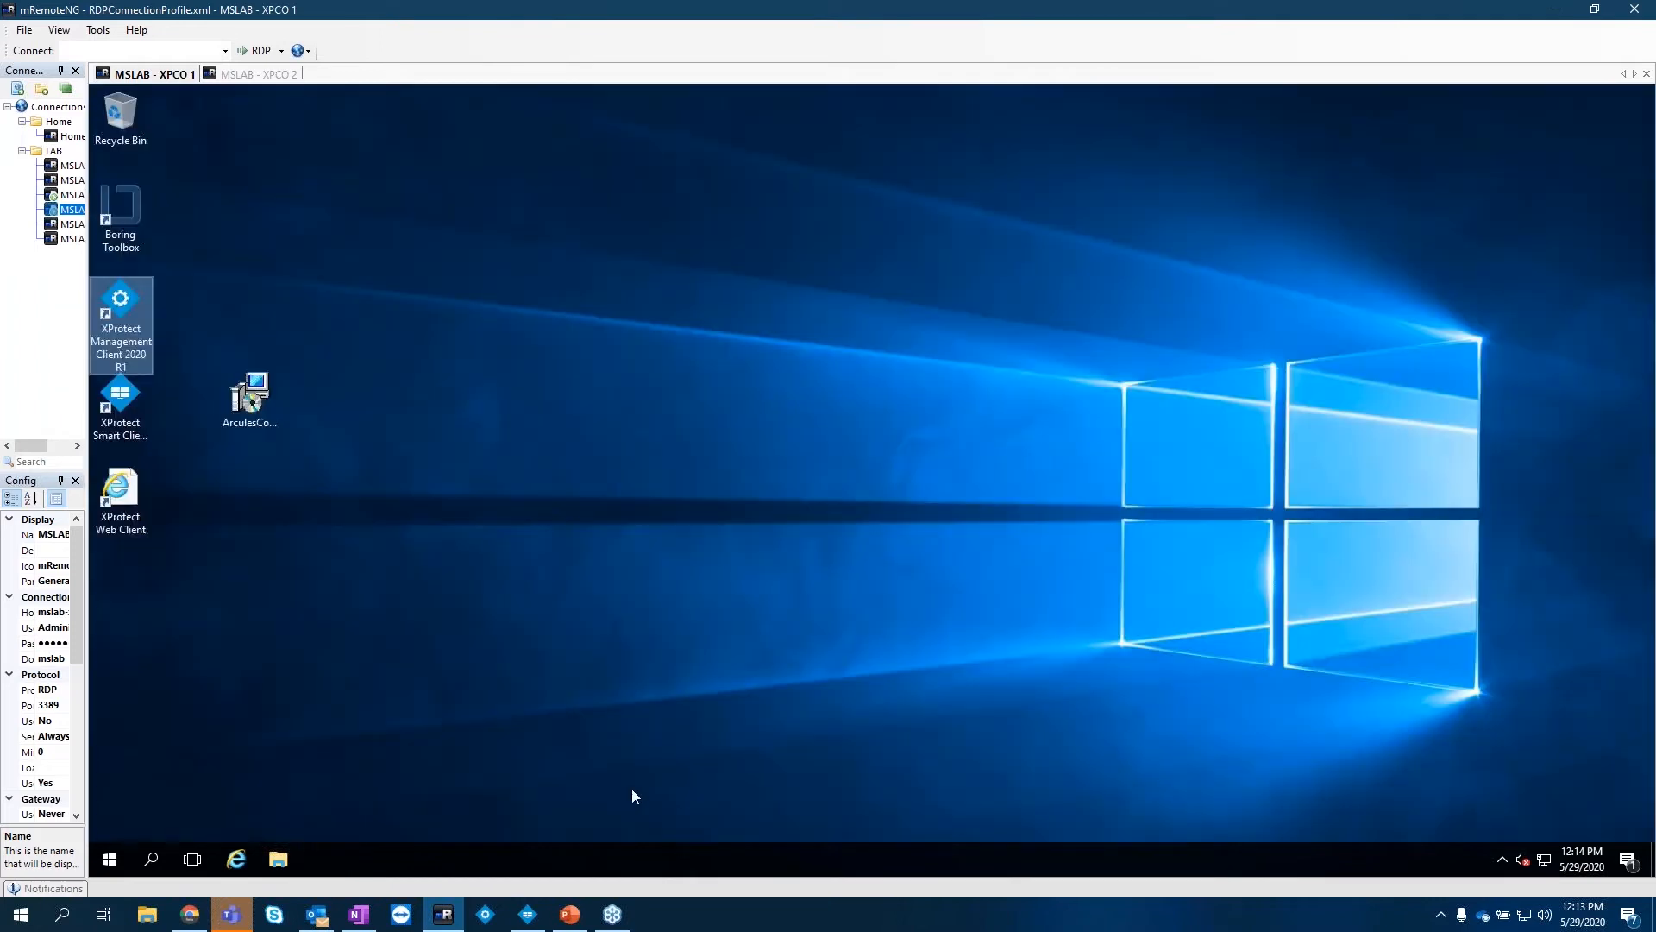
{"action": "left_click", "coordinate": [371, 574]}
{"action": "left_click", "coordinate": [252, 399]}
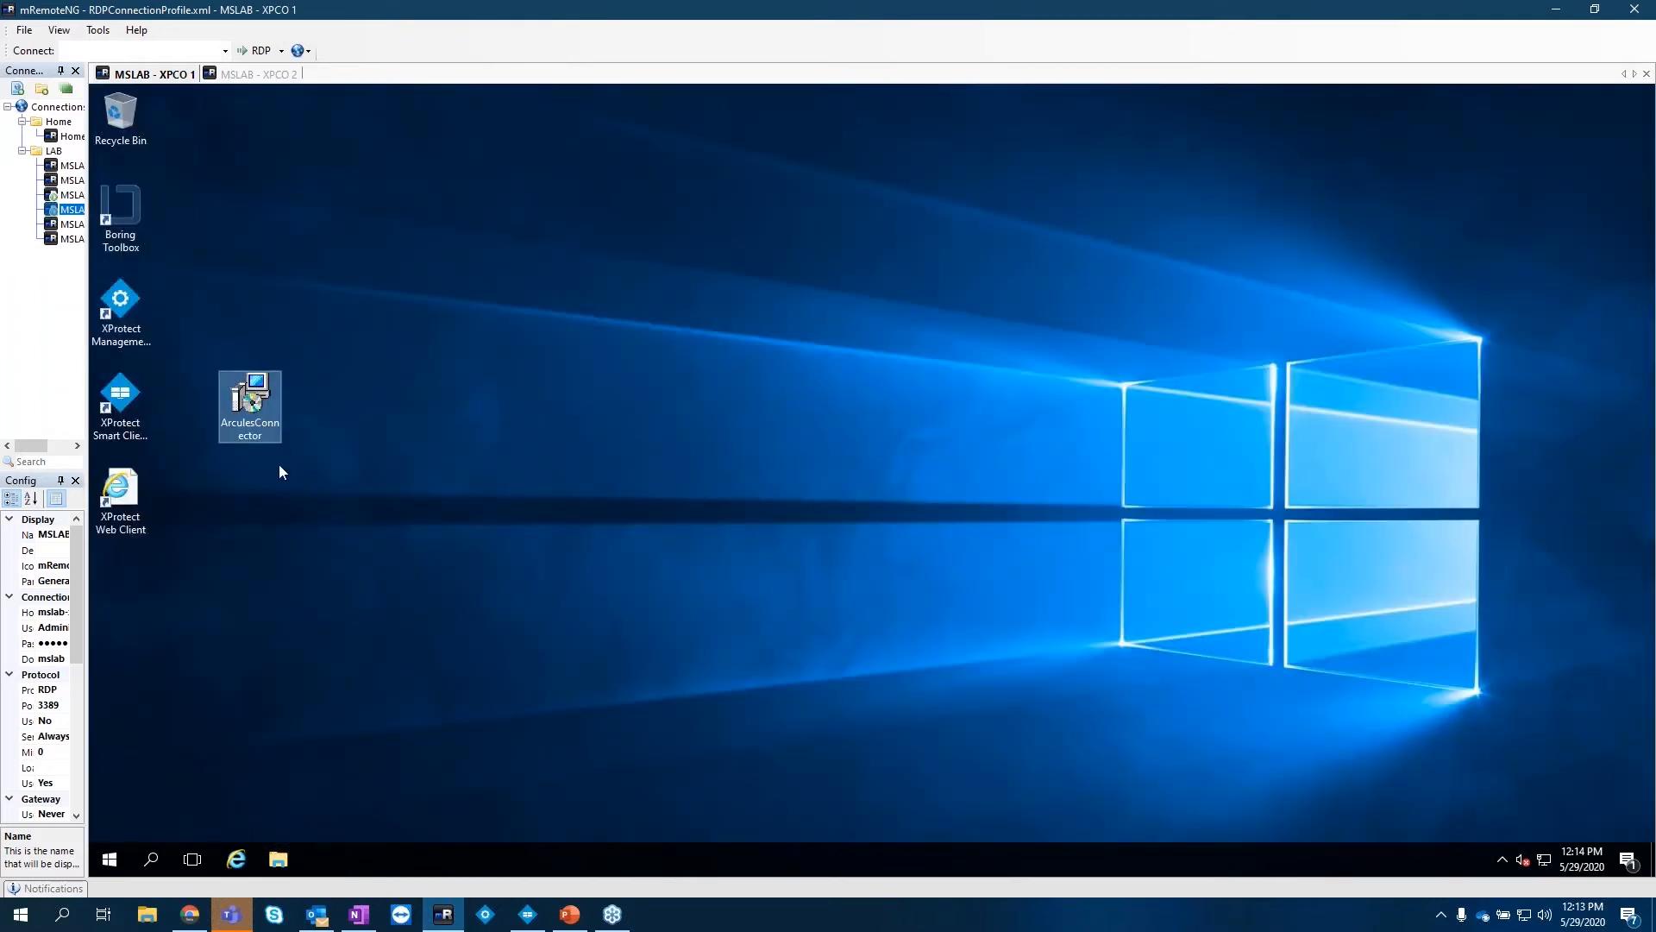
{"action": "double_click", "coordinate": [264, 433]}
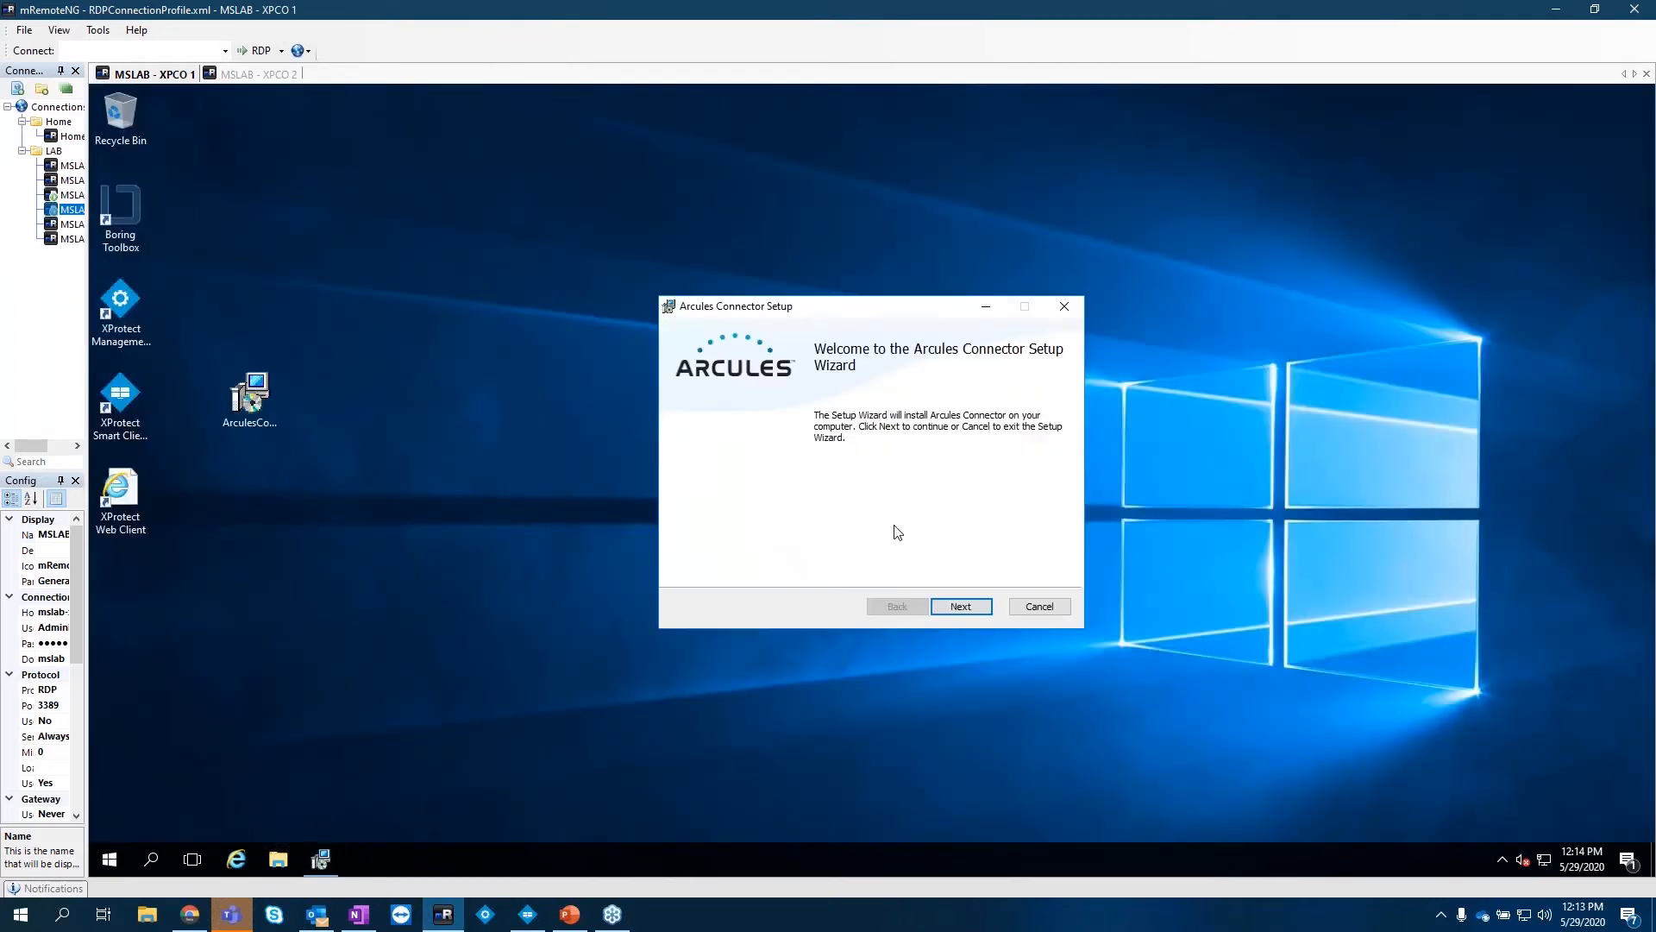
Install the Arcules Connector with the Custom setup type, including both MIP Plugin and MIP Driver, and finish the wizard
{"action": "left_click", "coordinate": [989, 611]}
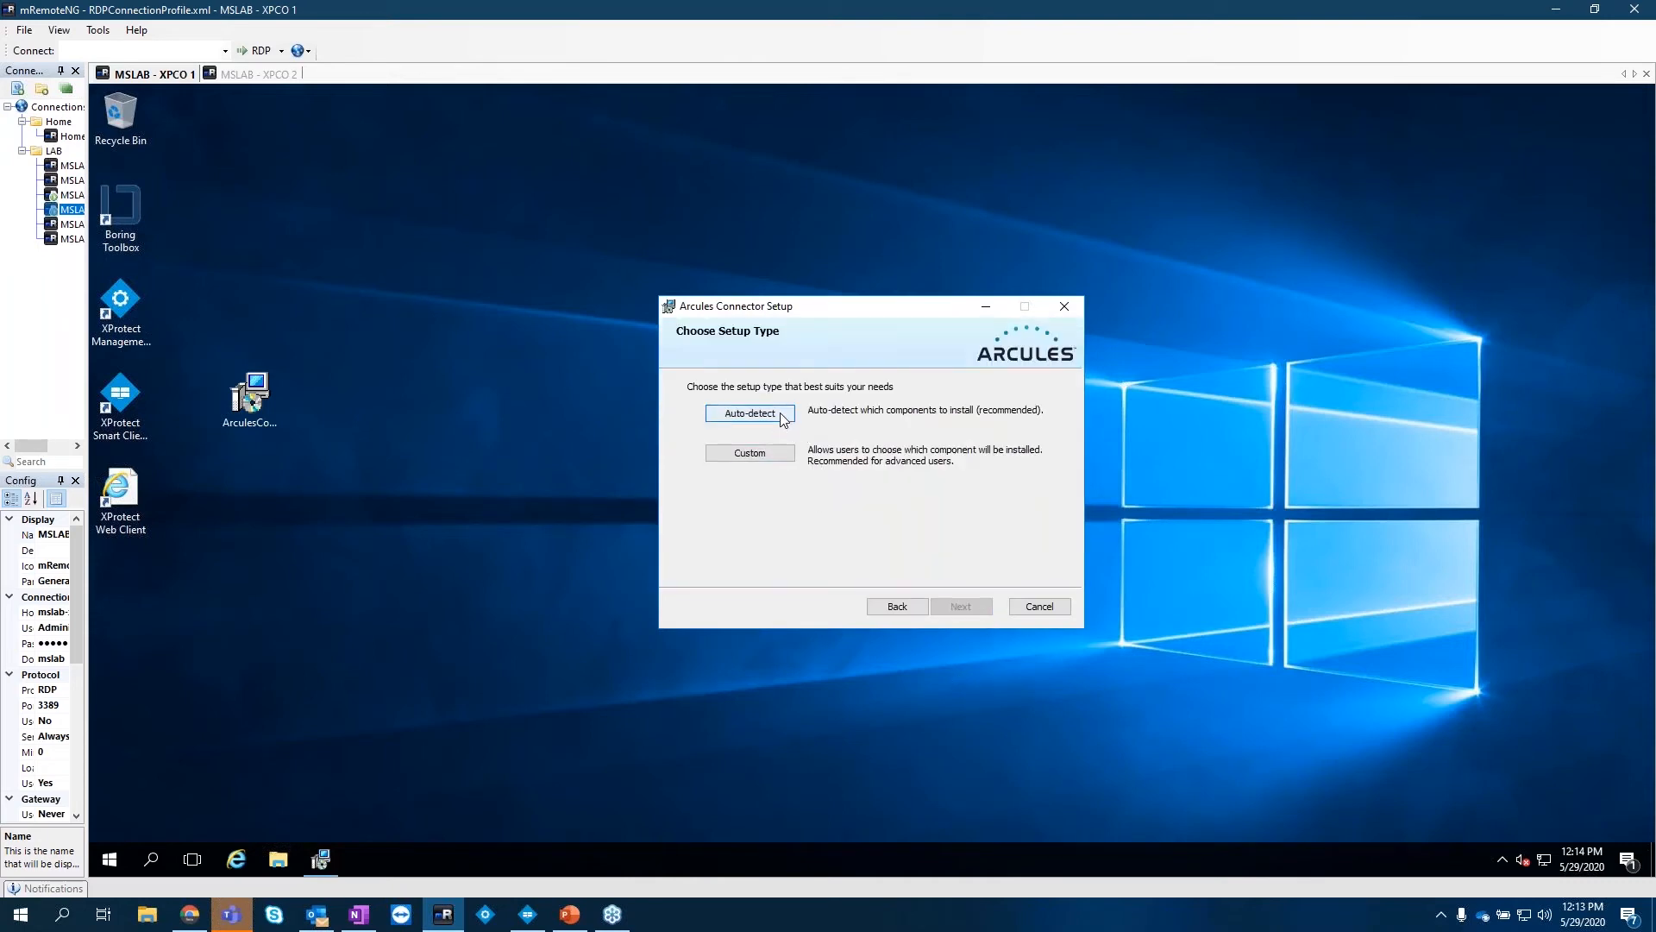
{"action": "left_click", "coordinate": [763, 455]}
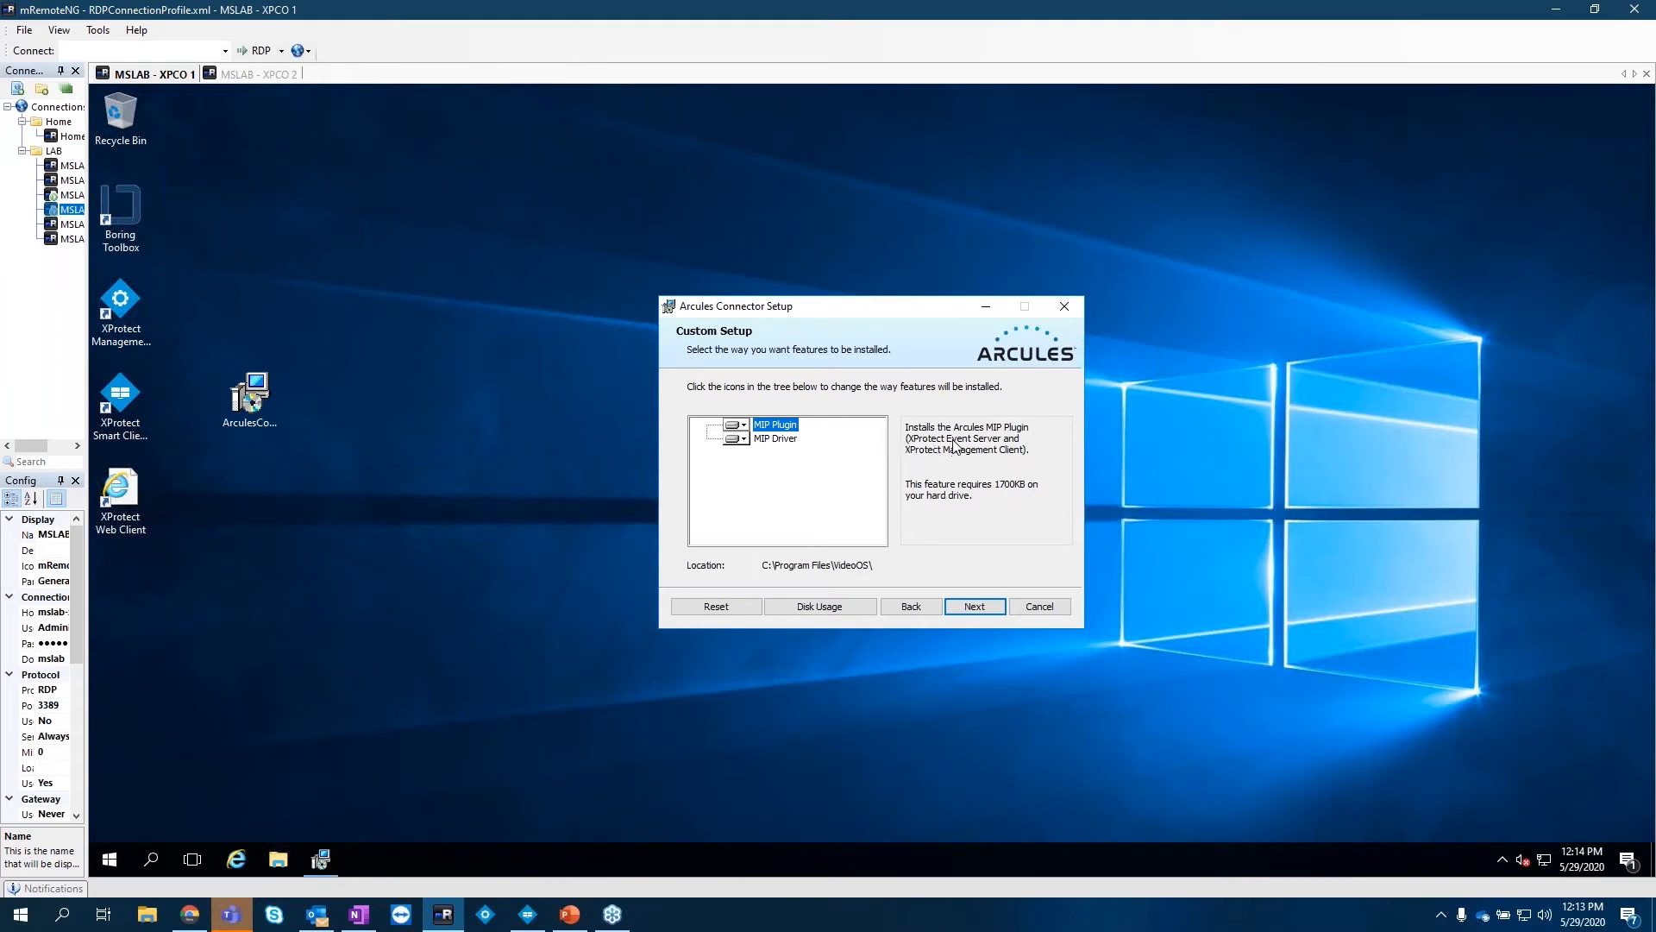
{"action": "left_click", "coordinate": [759, 439]}
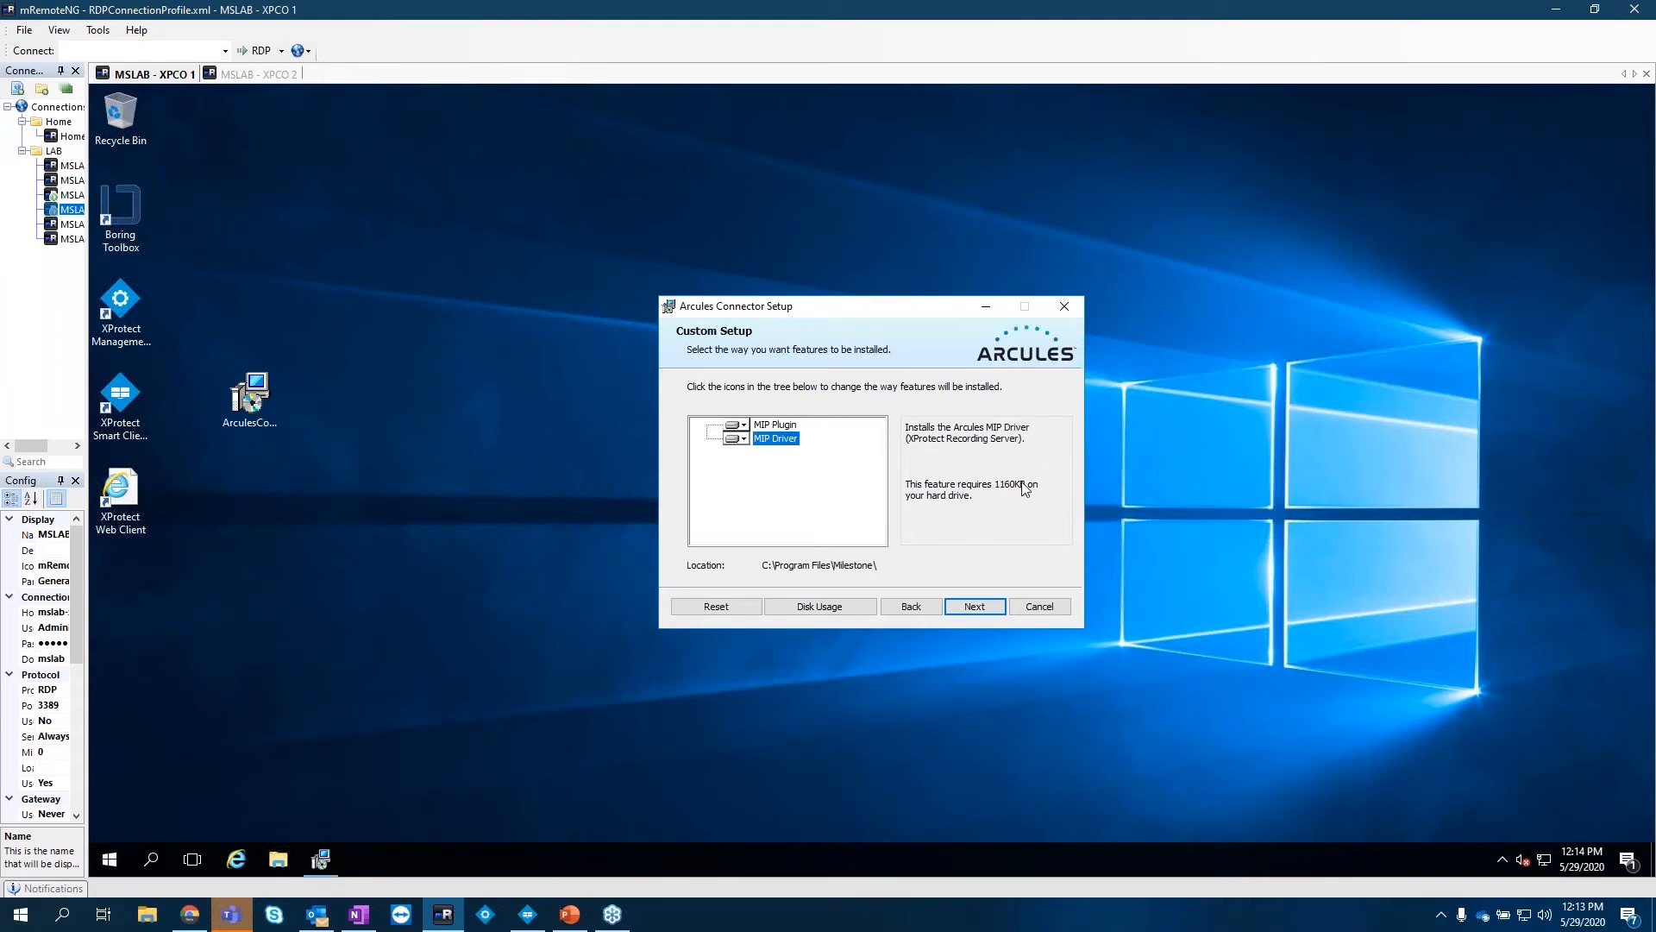
{"action": "left_click", "coordinate": [768, 424]}
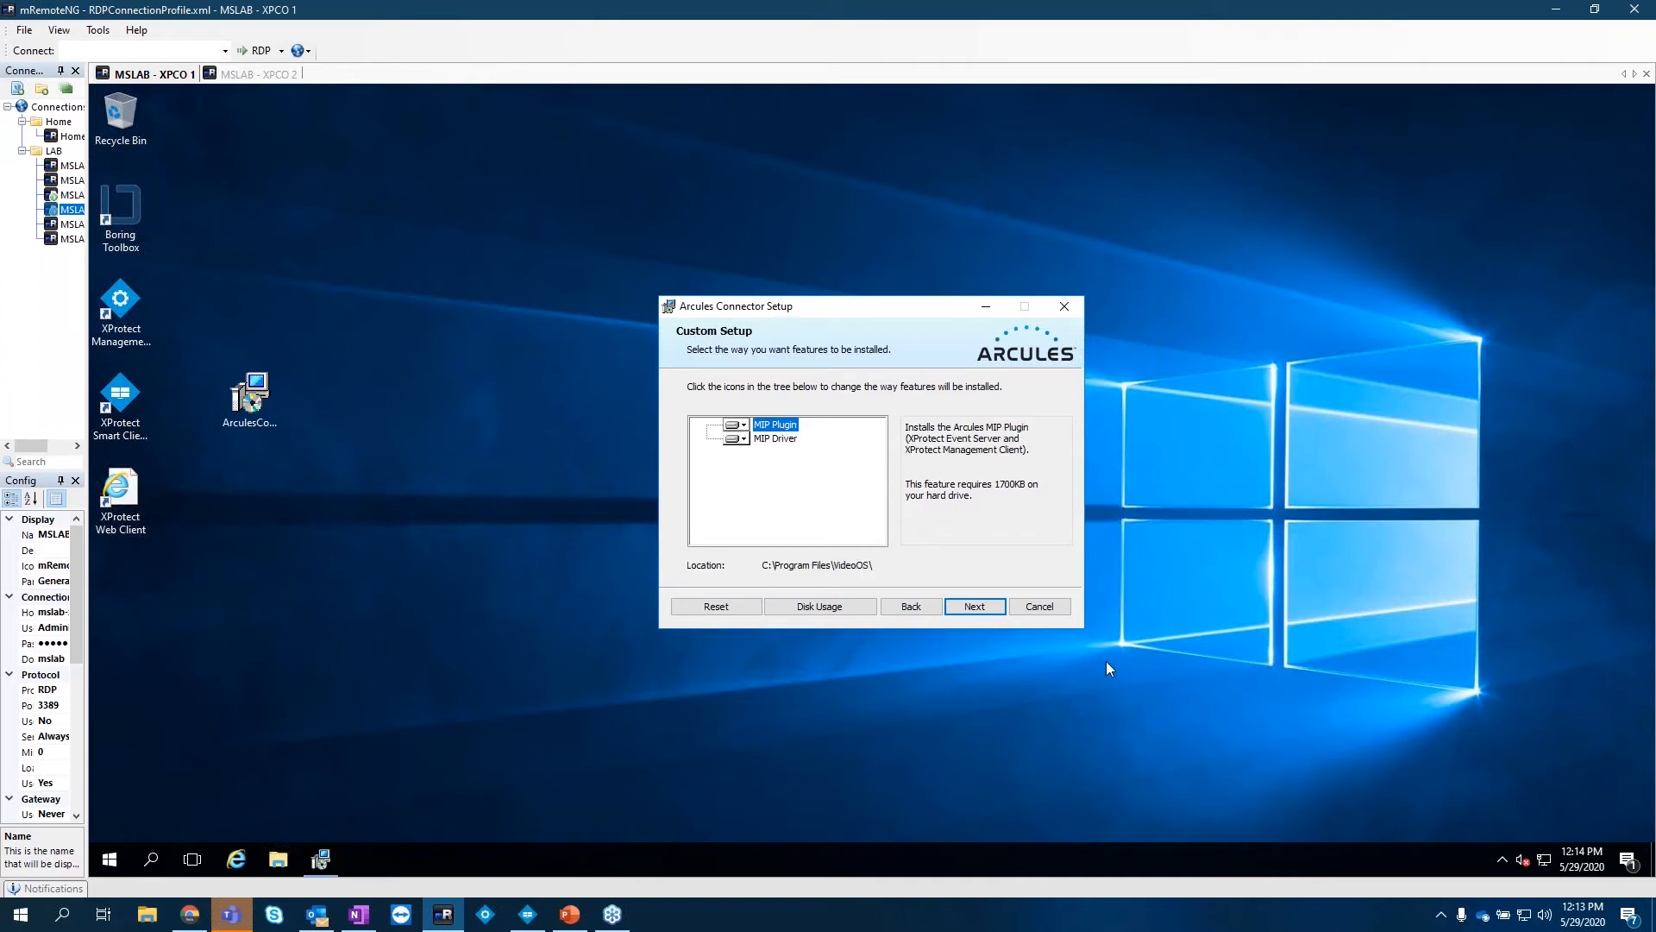
{"action": "left_click", "coordinate": [778, 441]}
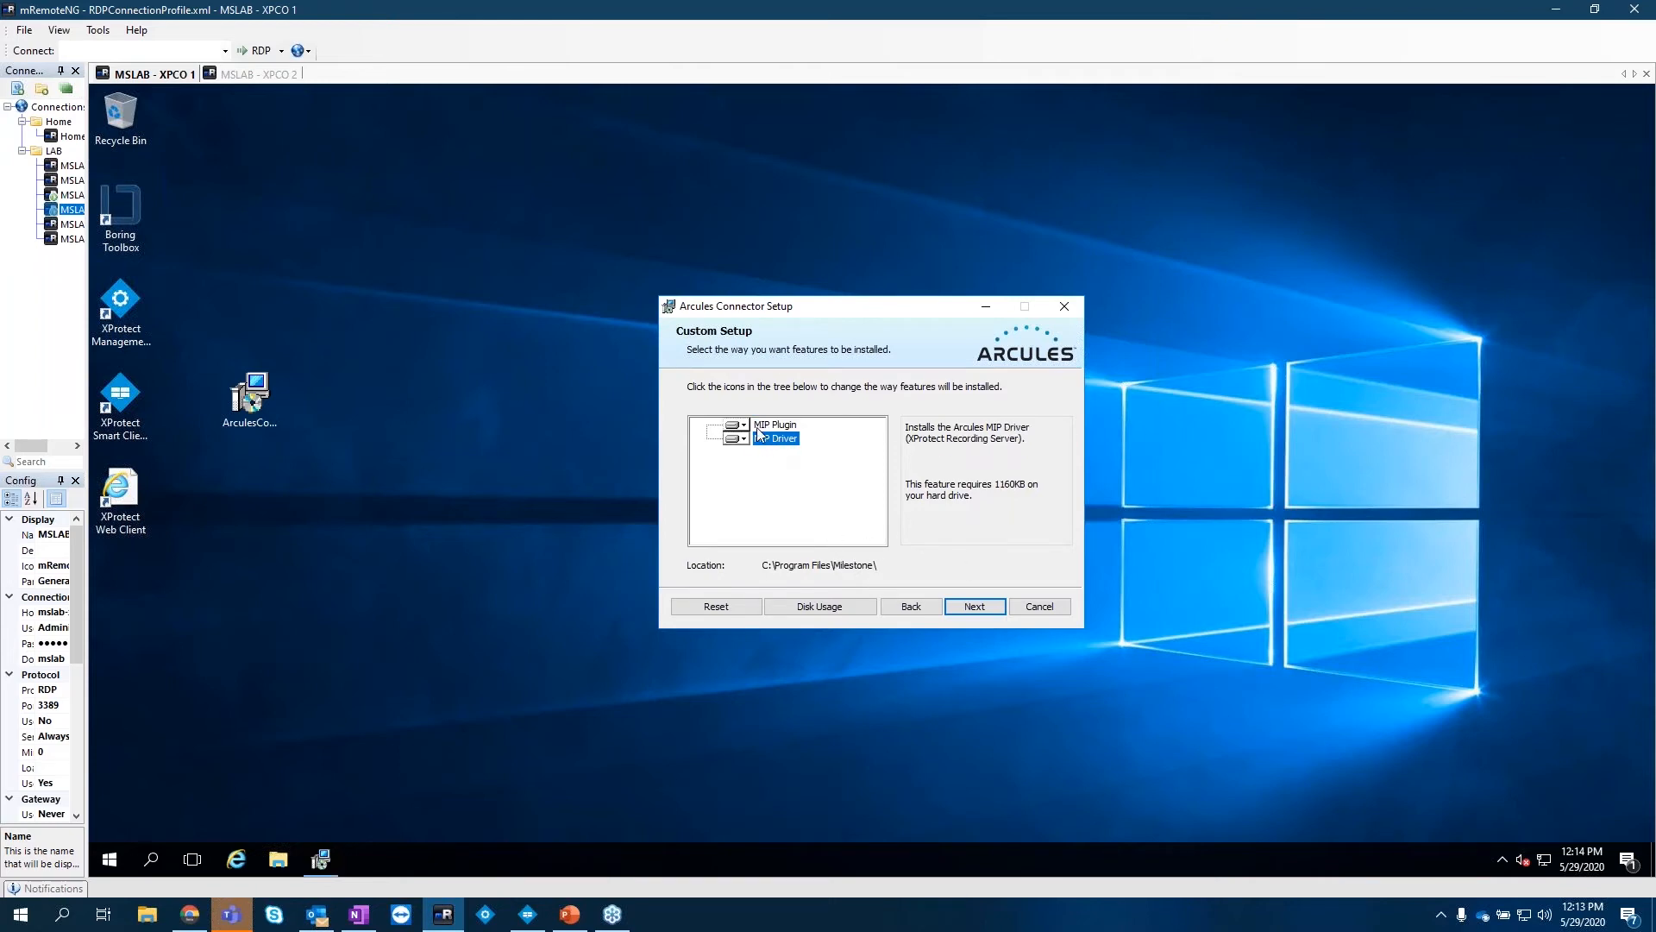
{"action": "left_click", "coordinate": [974, 607]}
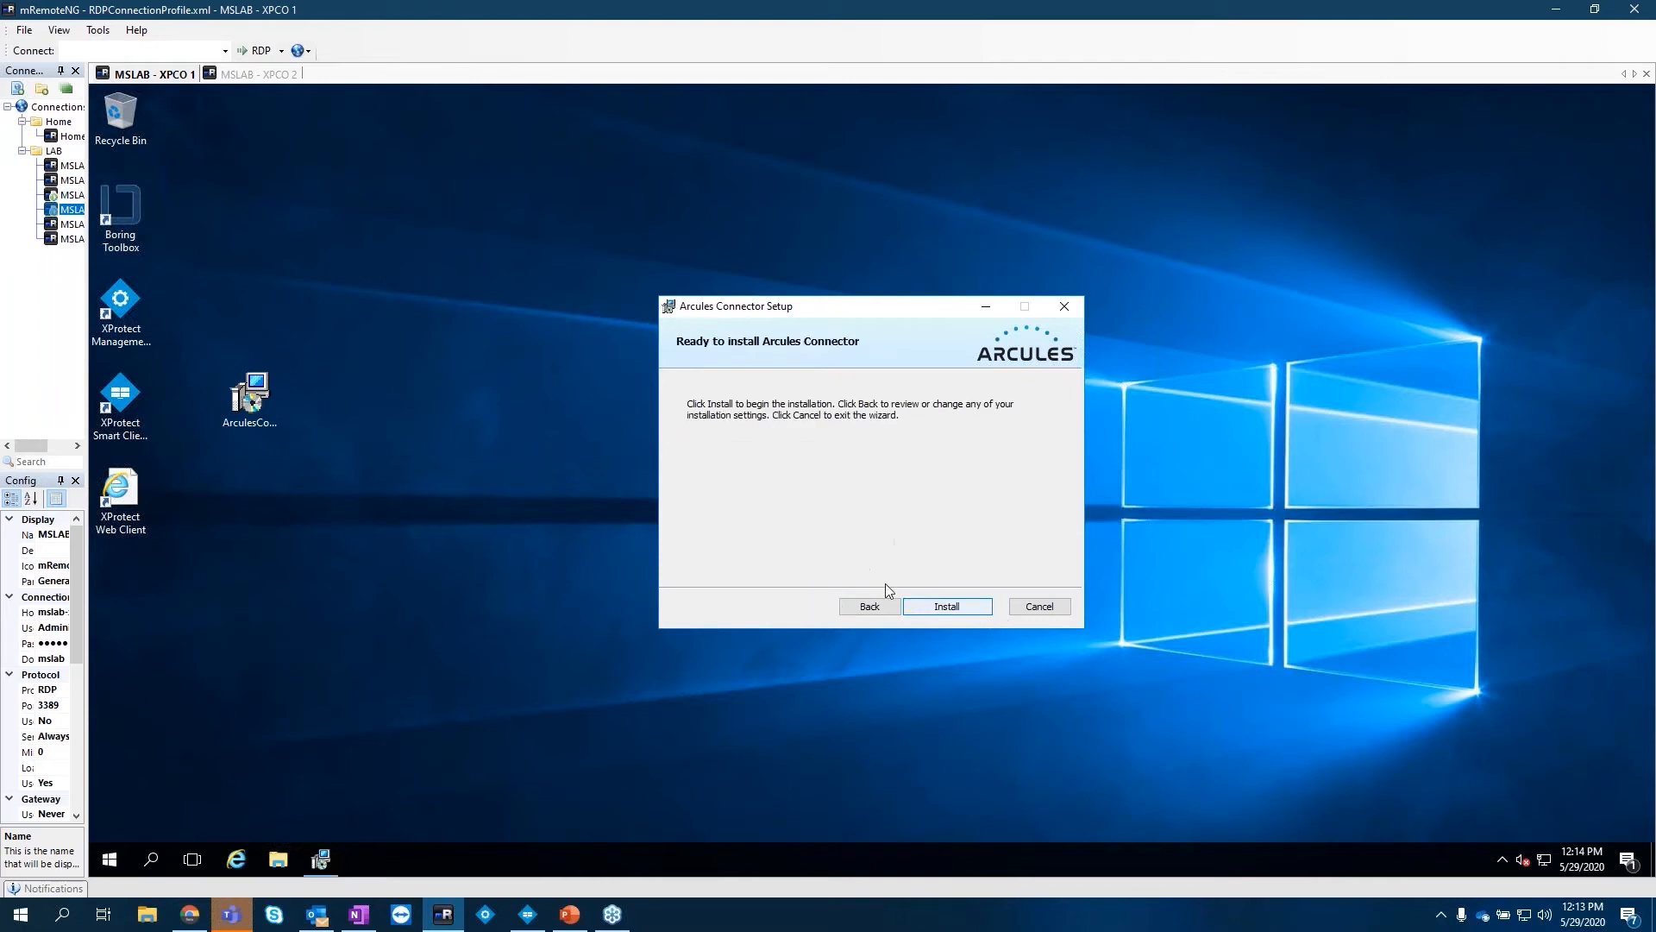
{"action": "left_click", "coordinate": [927, 607]}
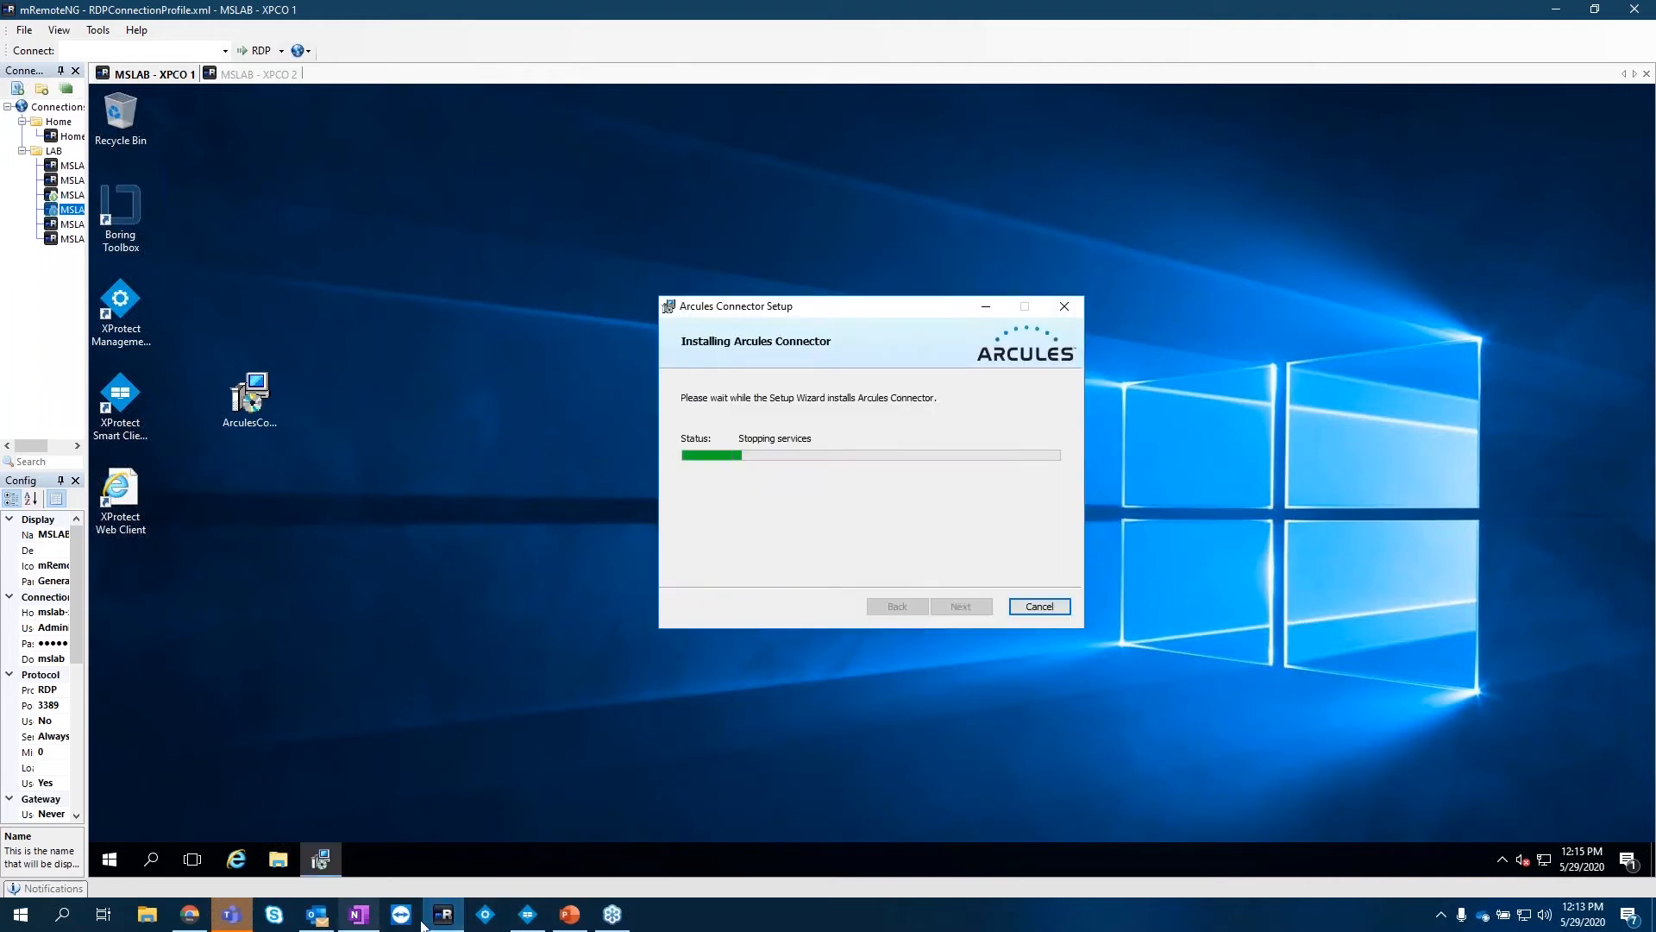
{"action": "mouse_move", "coordinate": [545, 905]}
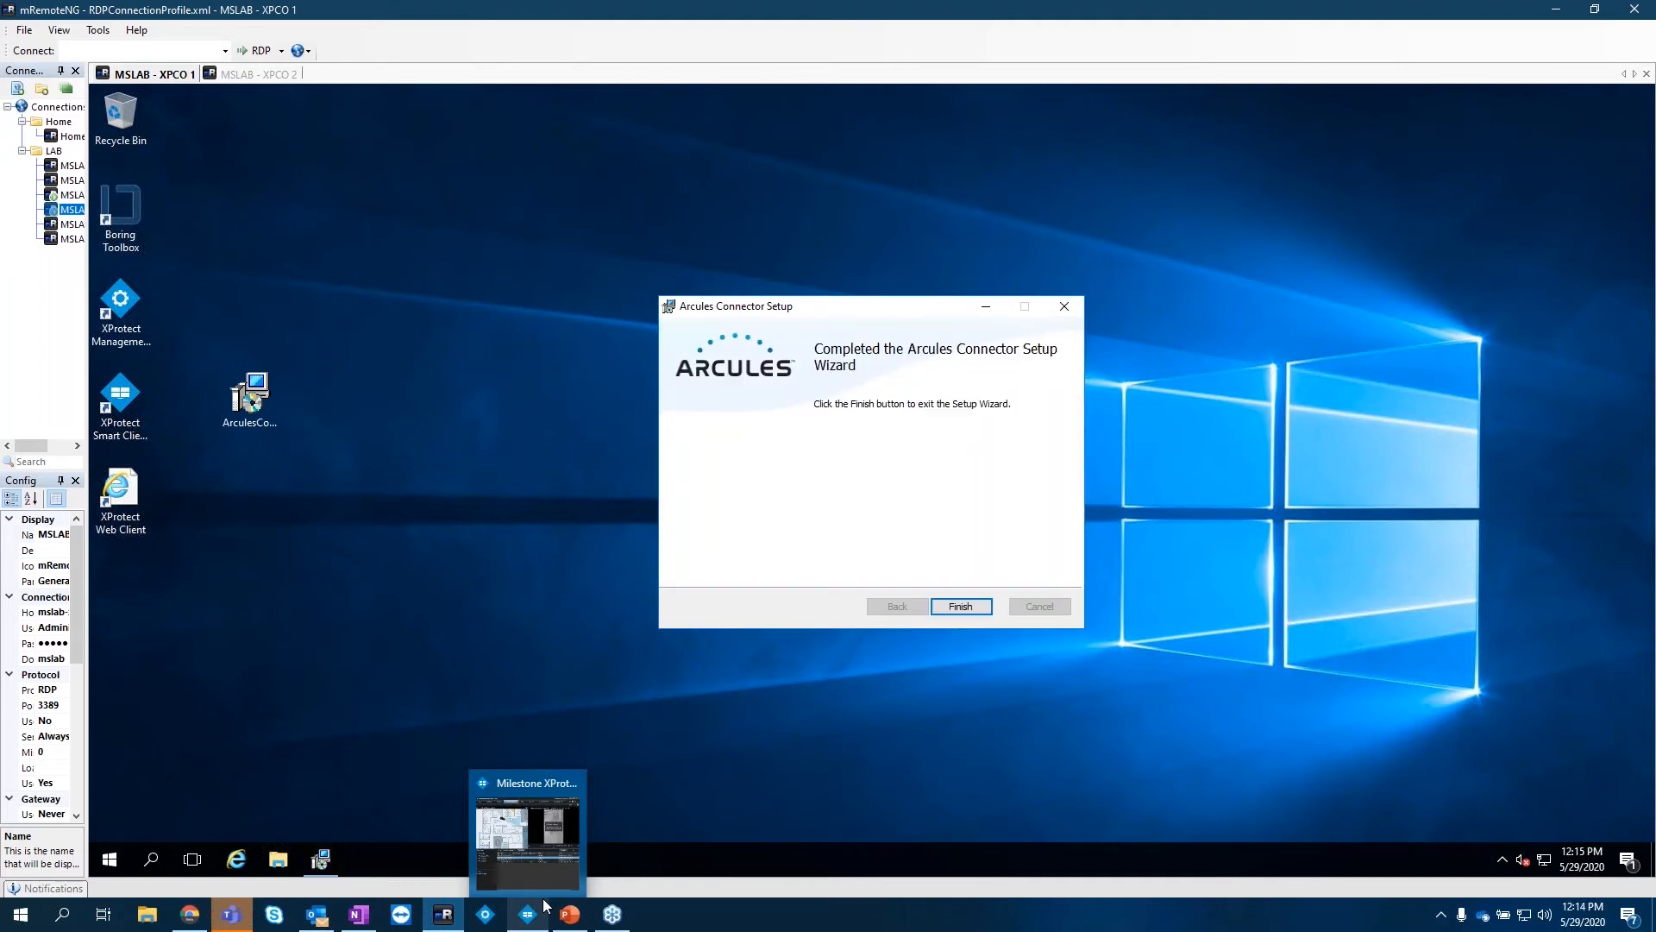
{"action": "left_click", "coordinate": [958, 607]}
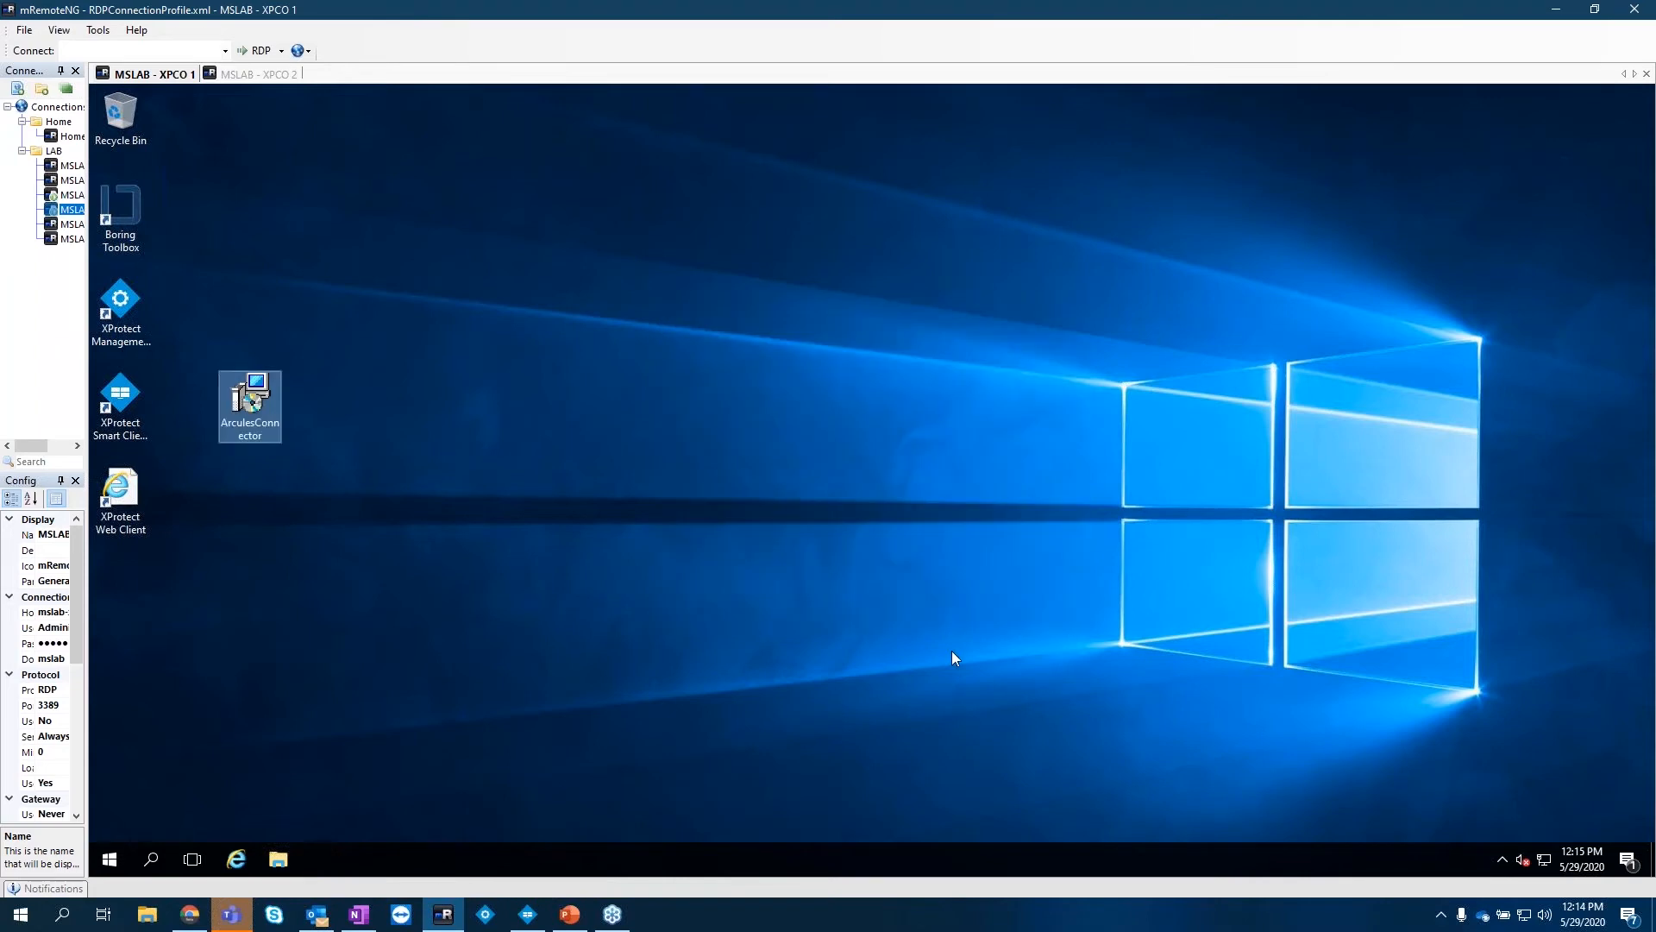
Reopen the XProtect Management Client and connect to localhost using Windows authentication (current user)
{"action": "left_click", "coordinate": [545, 558]}
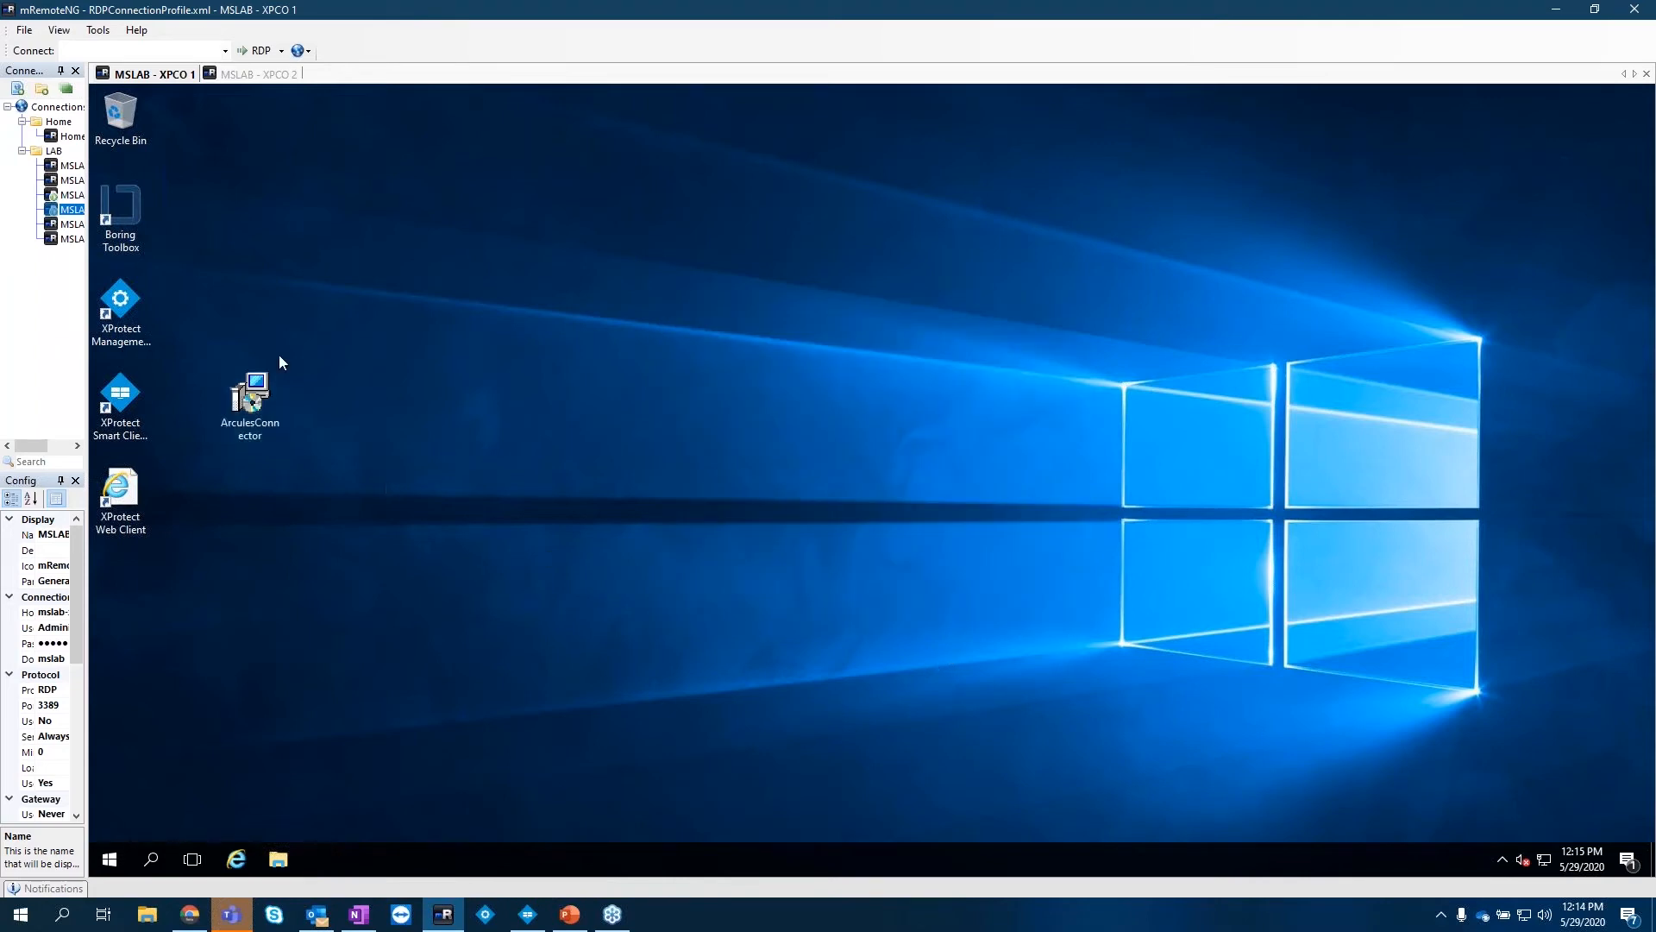
{"action": "left_click", "coordinate": [136, 333]}
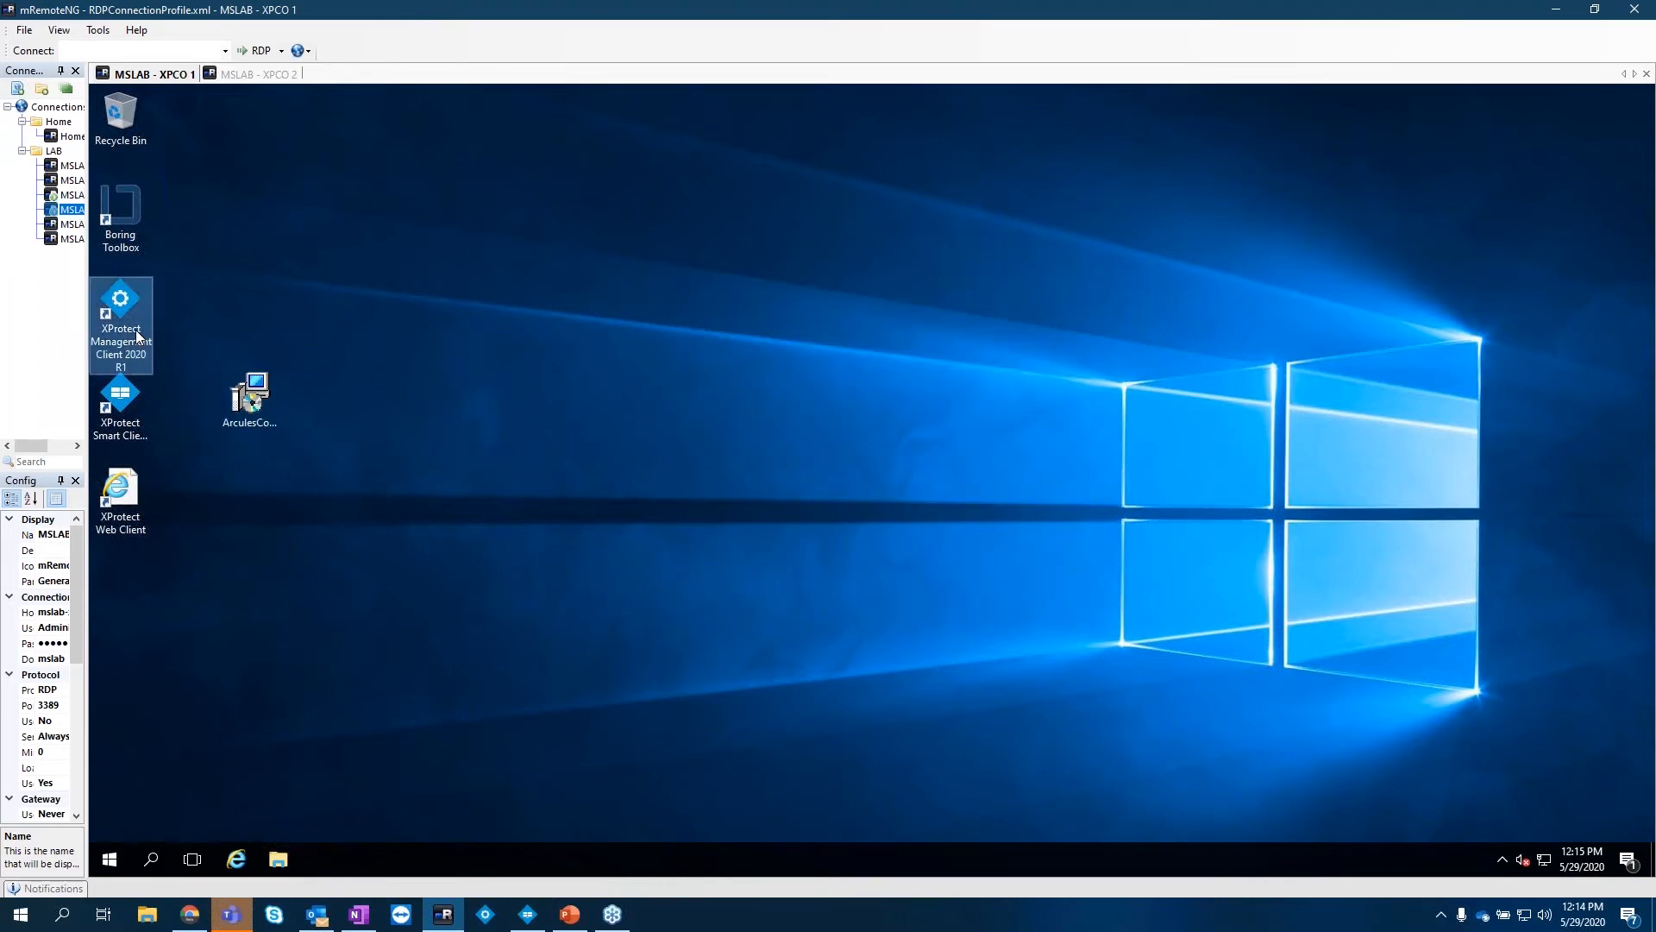
{"action": "left_click", "coordinate": [1505, 859]}
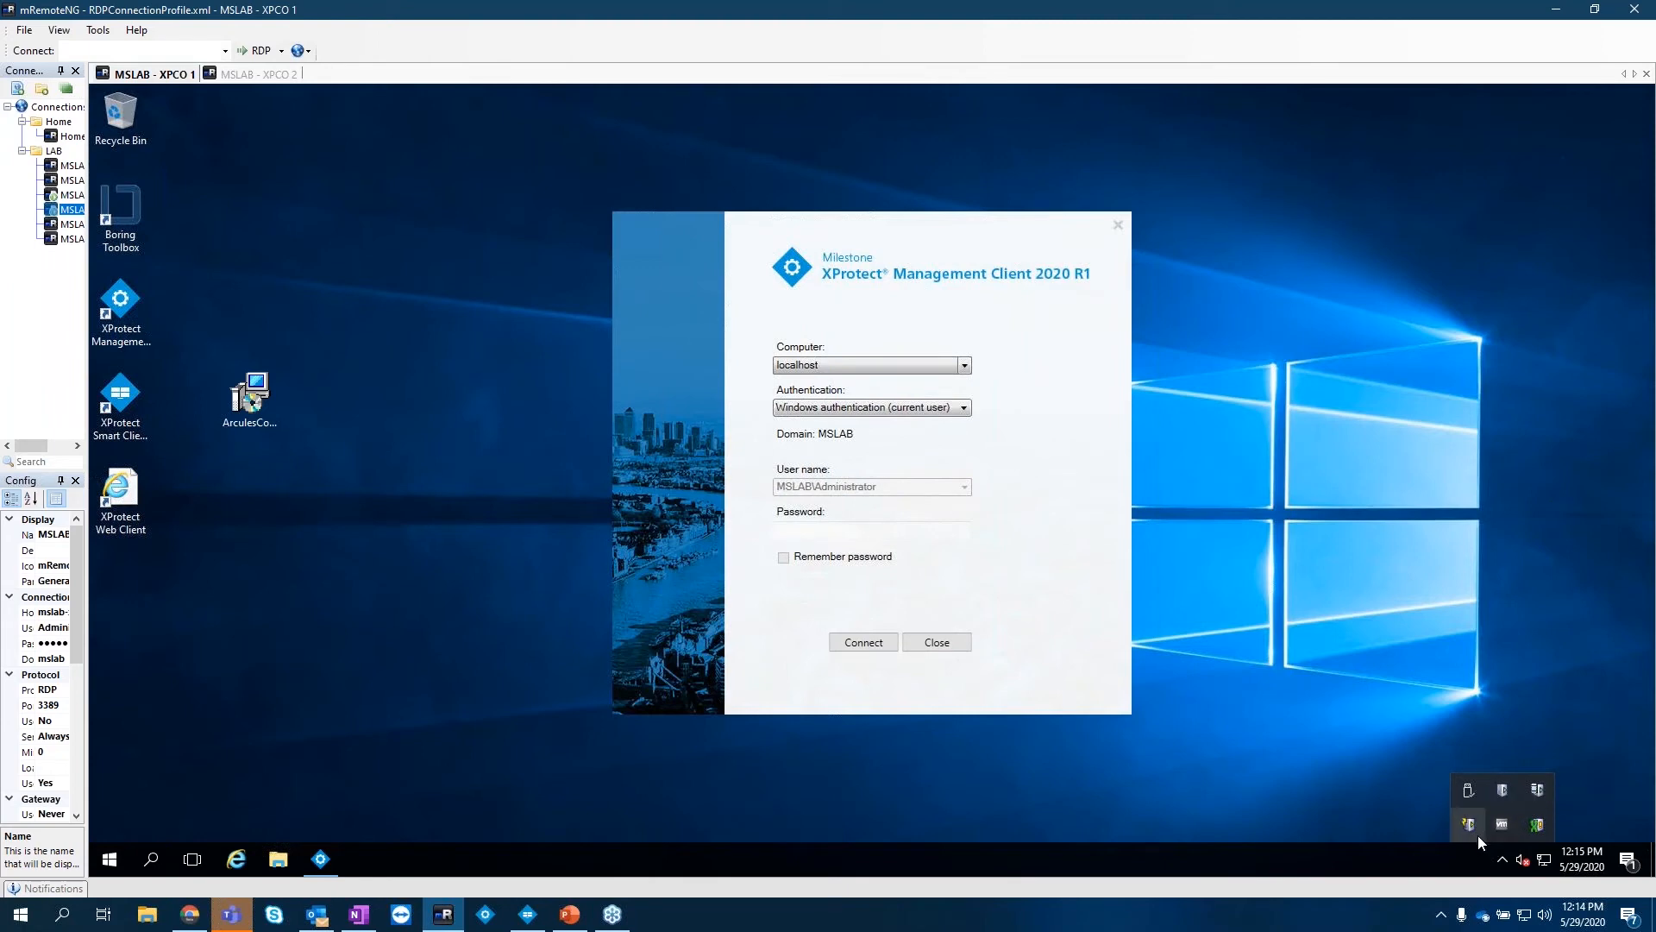
{"action": "left_click", "coordinate": [887, 650]}
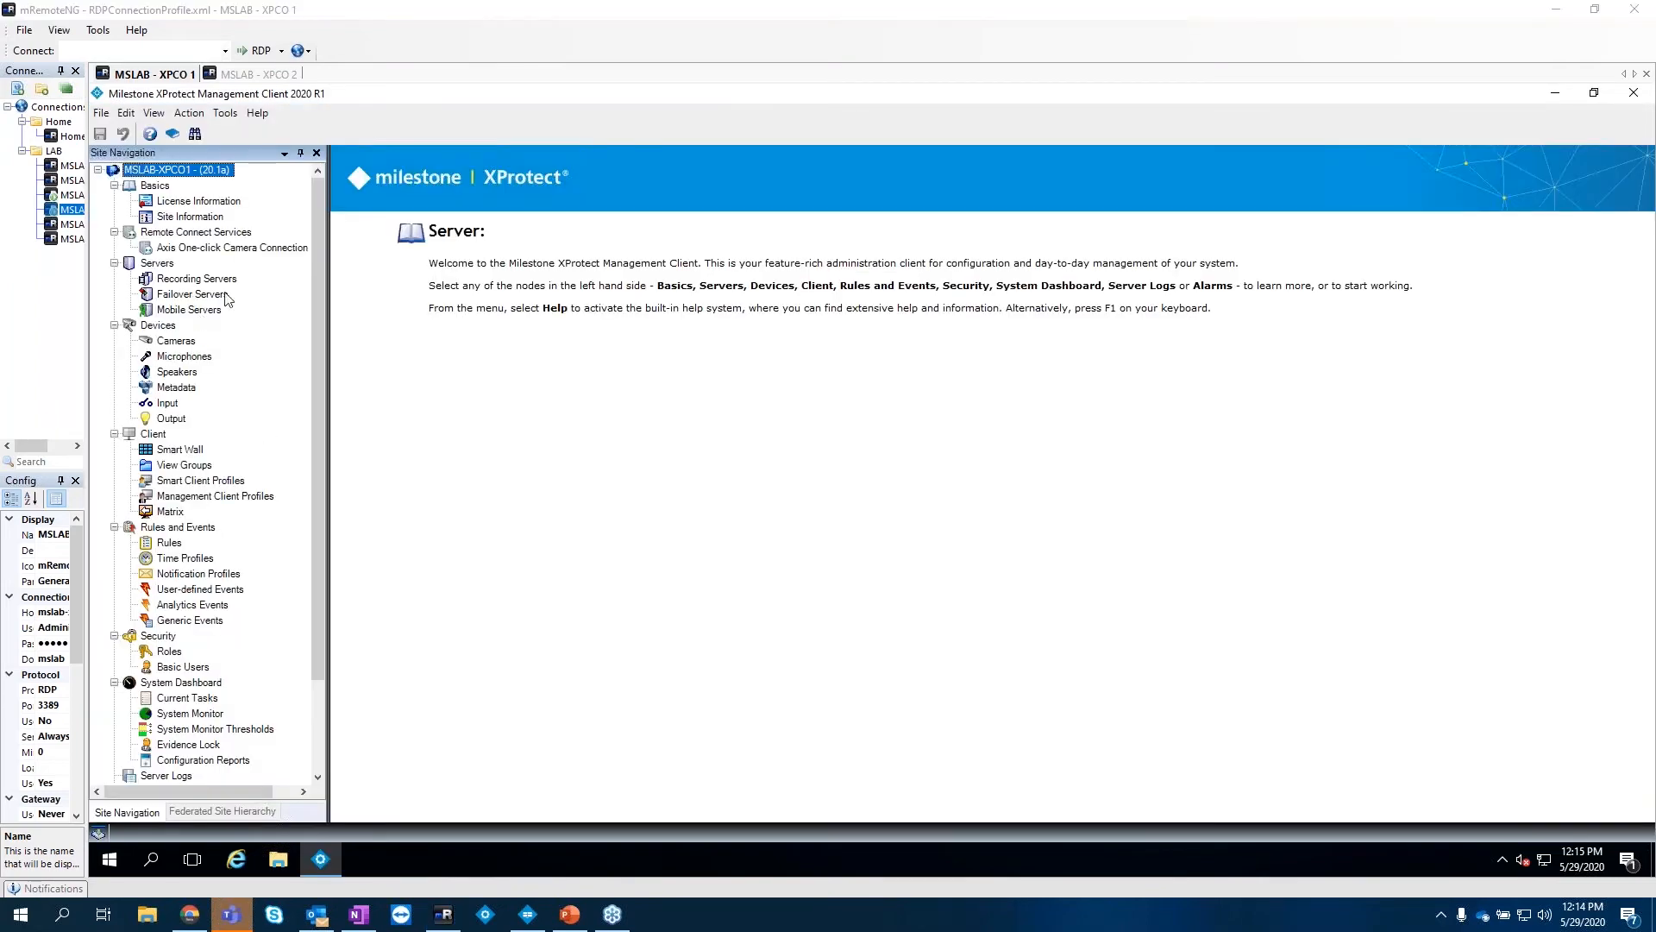
Add a new connection to the Connections node of the Arcules Connector
{"action": "left_click", "coordinate": [321, 324]}
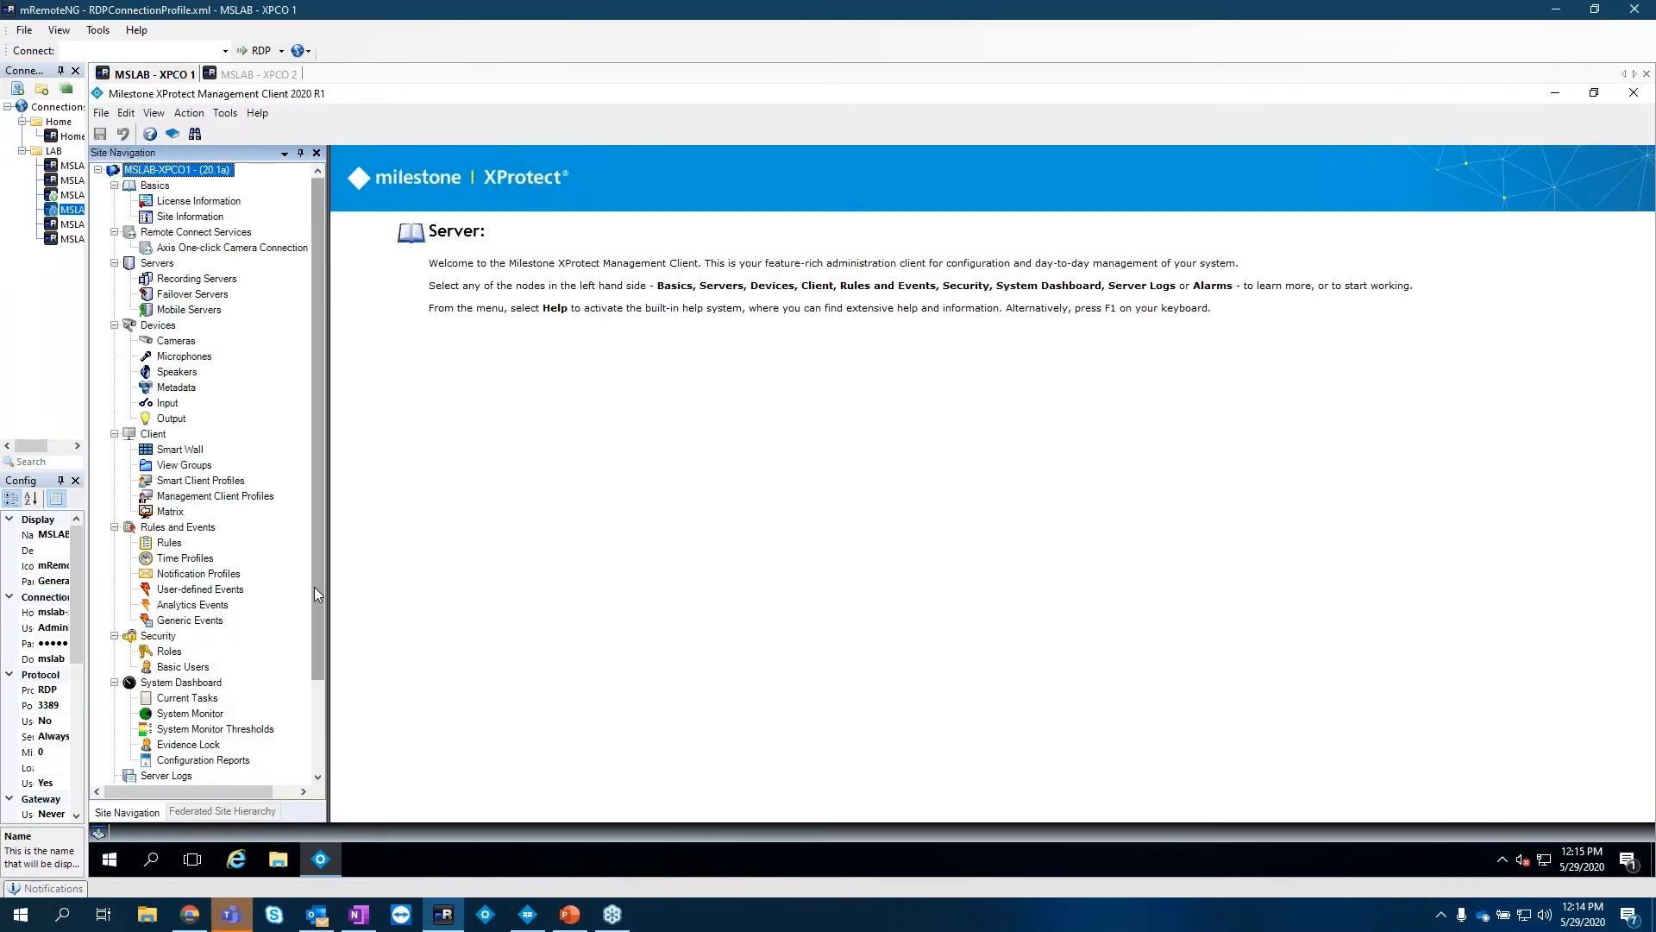
{"action": "left_click_drag", "start_coordinate": [314, 586], "coordinate": [313, 716]}
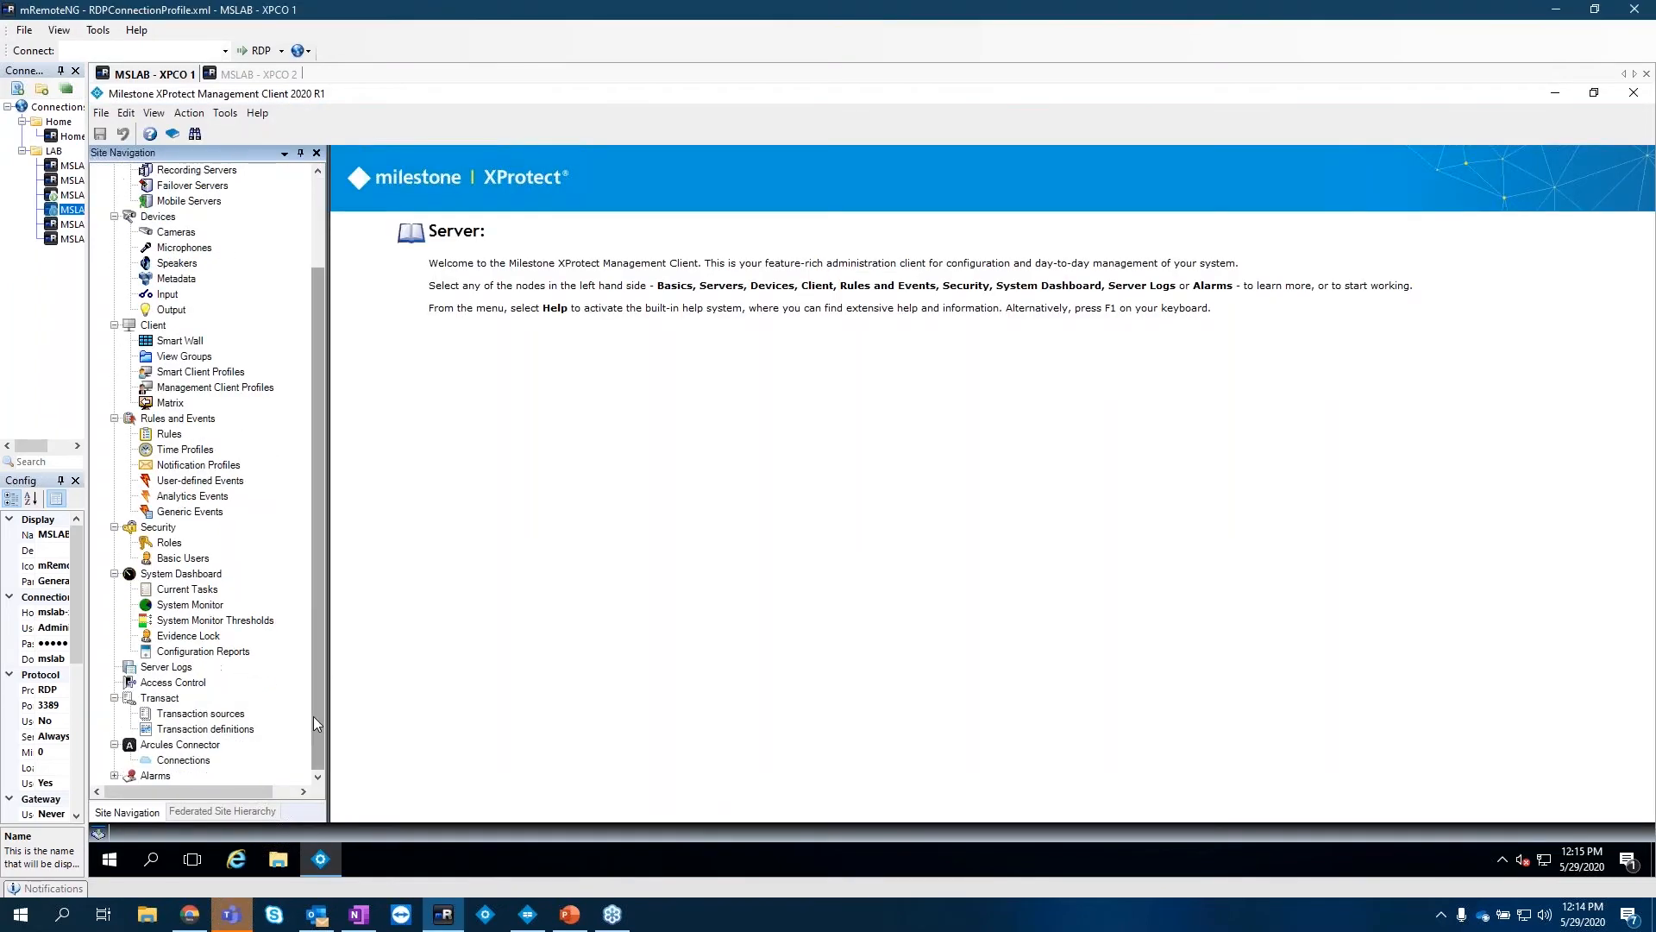
{"action": "left_click", "coordinate": [185, 746]}
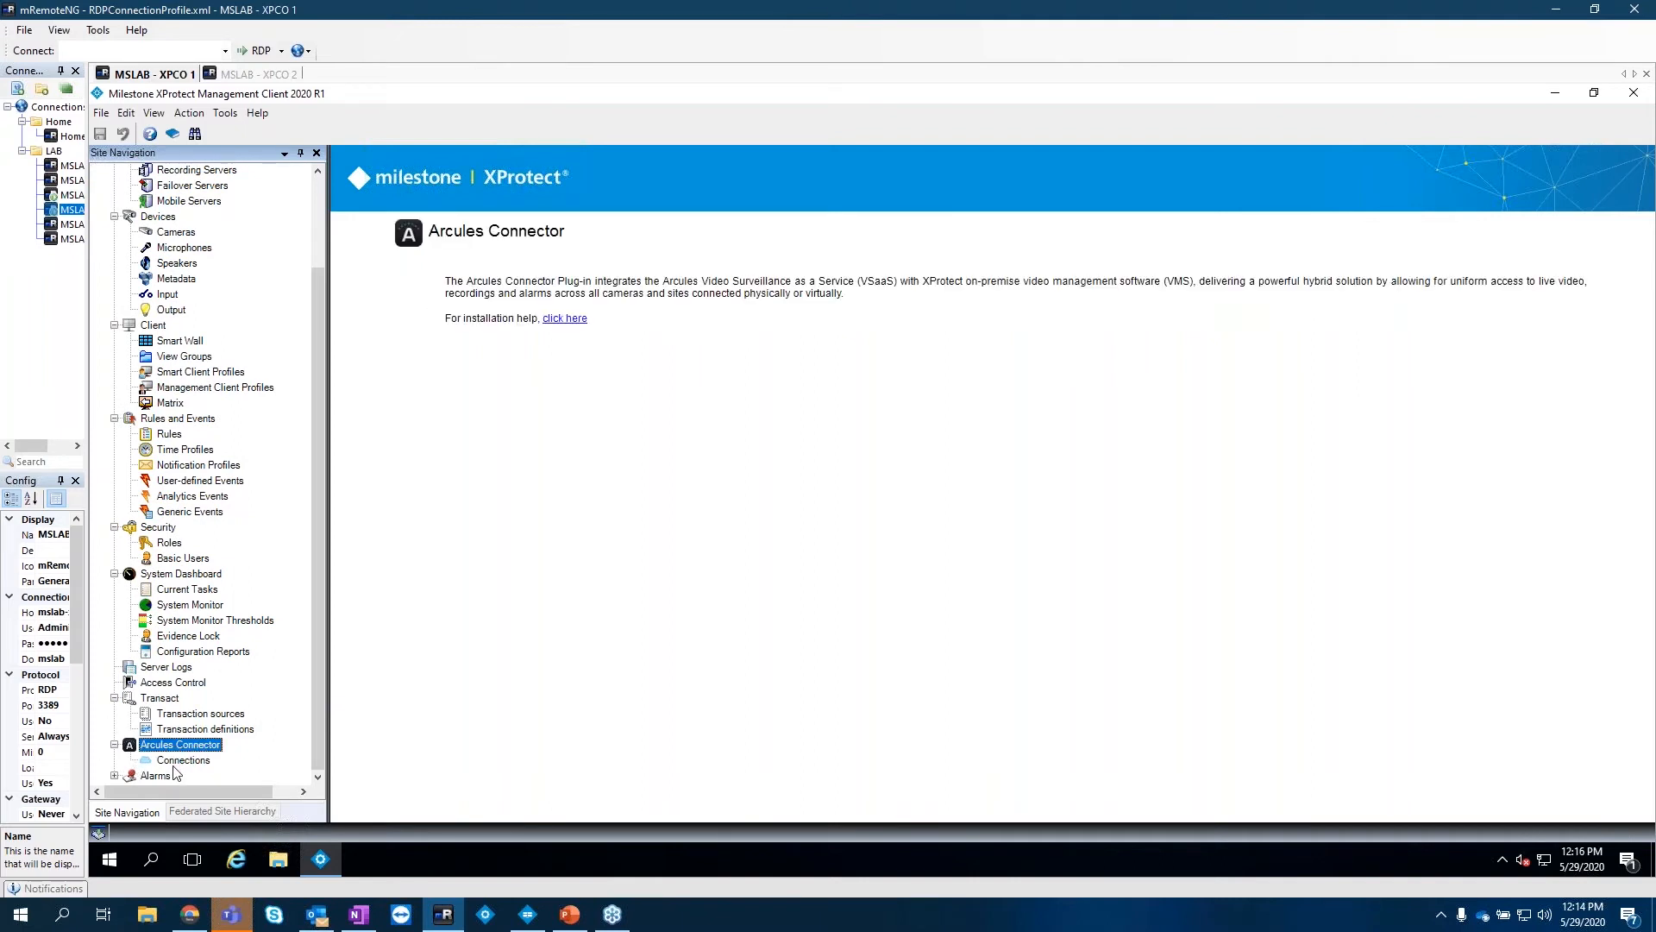
{"action": "left_click", "coordinate": [179, 760]}
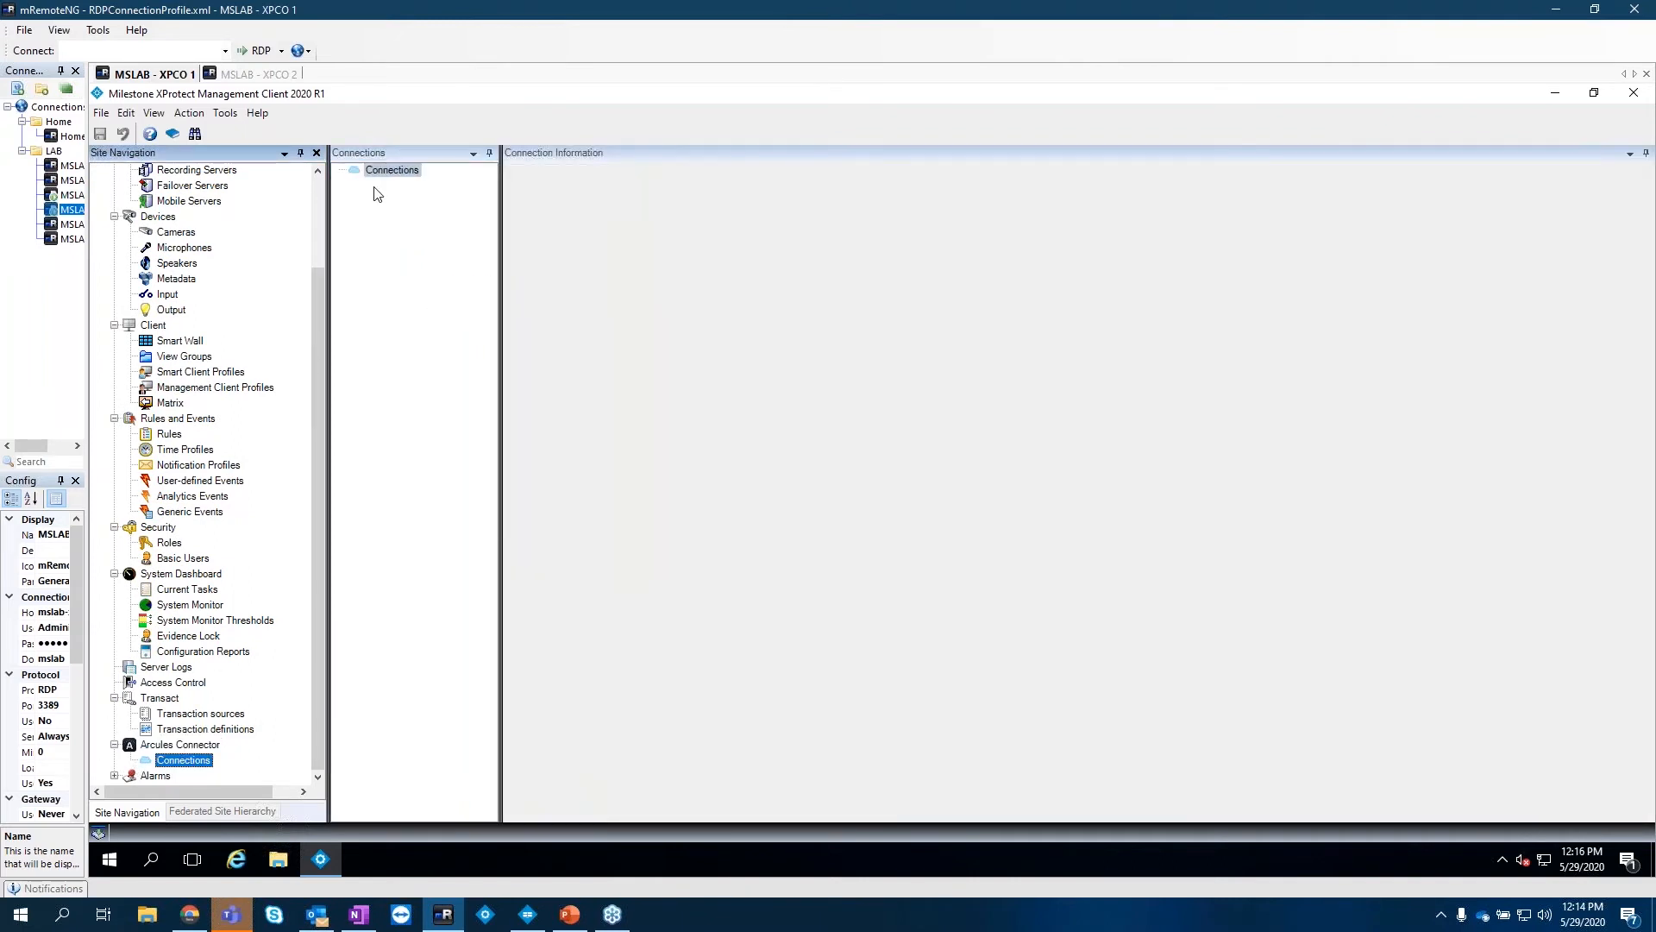
{"action": "right_click", "coordinate": [388, 173]}
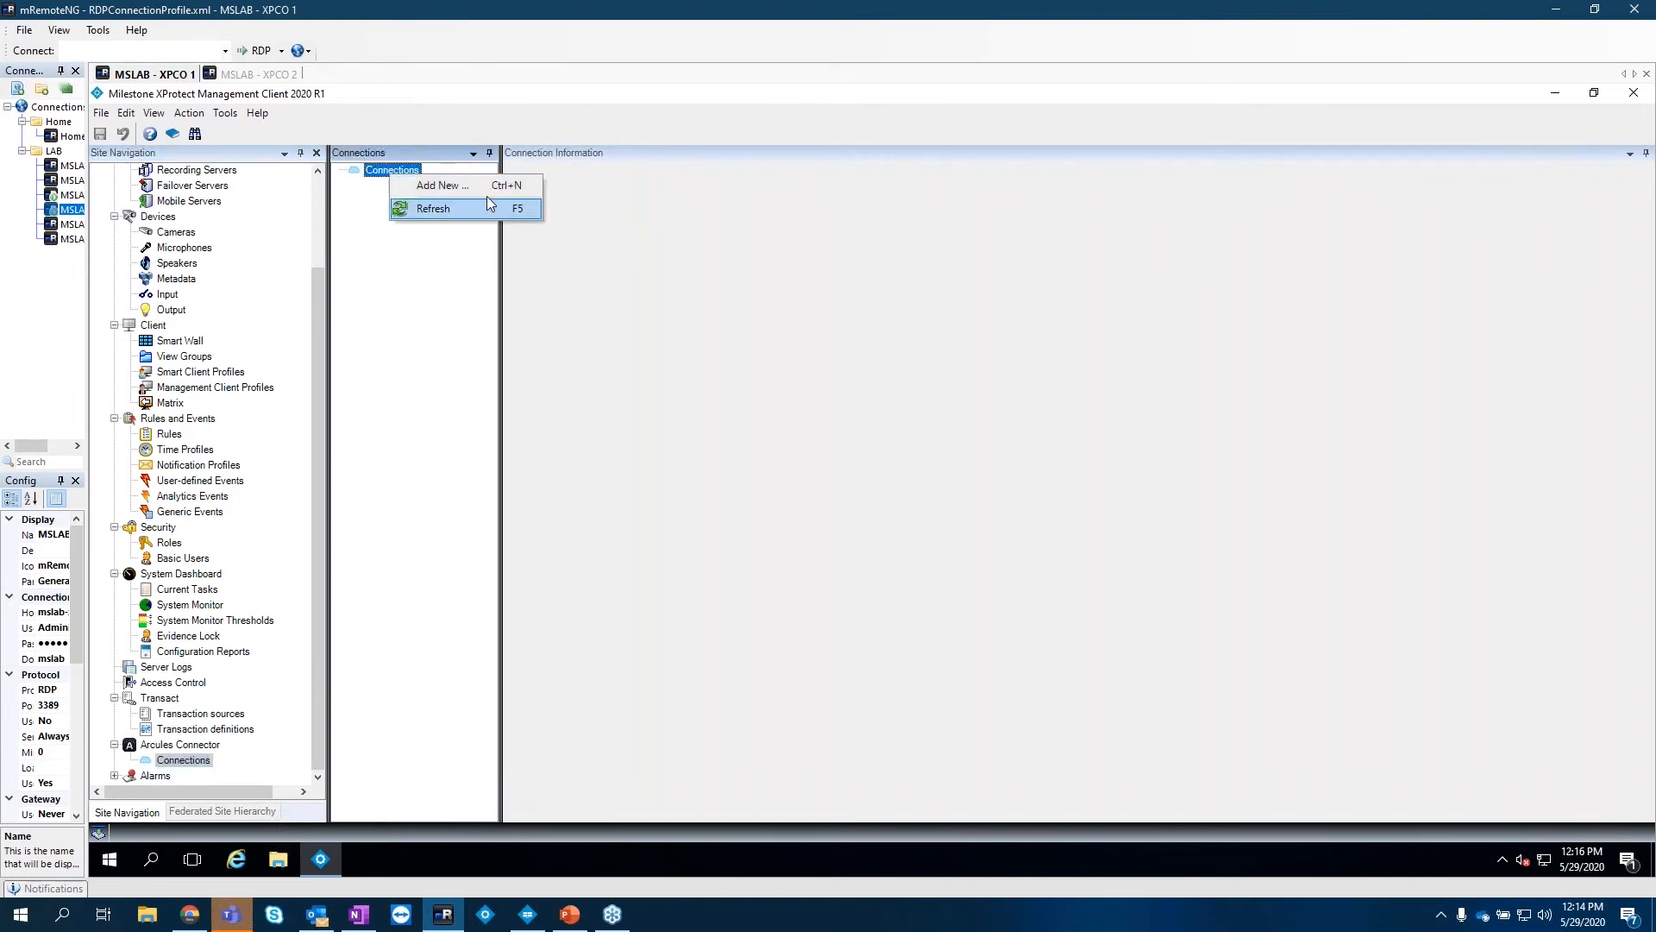
{"action": "left_click", "coordinate": [486, 194]}
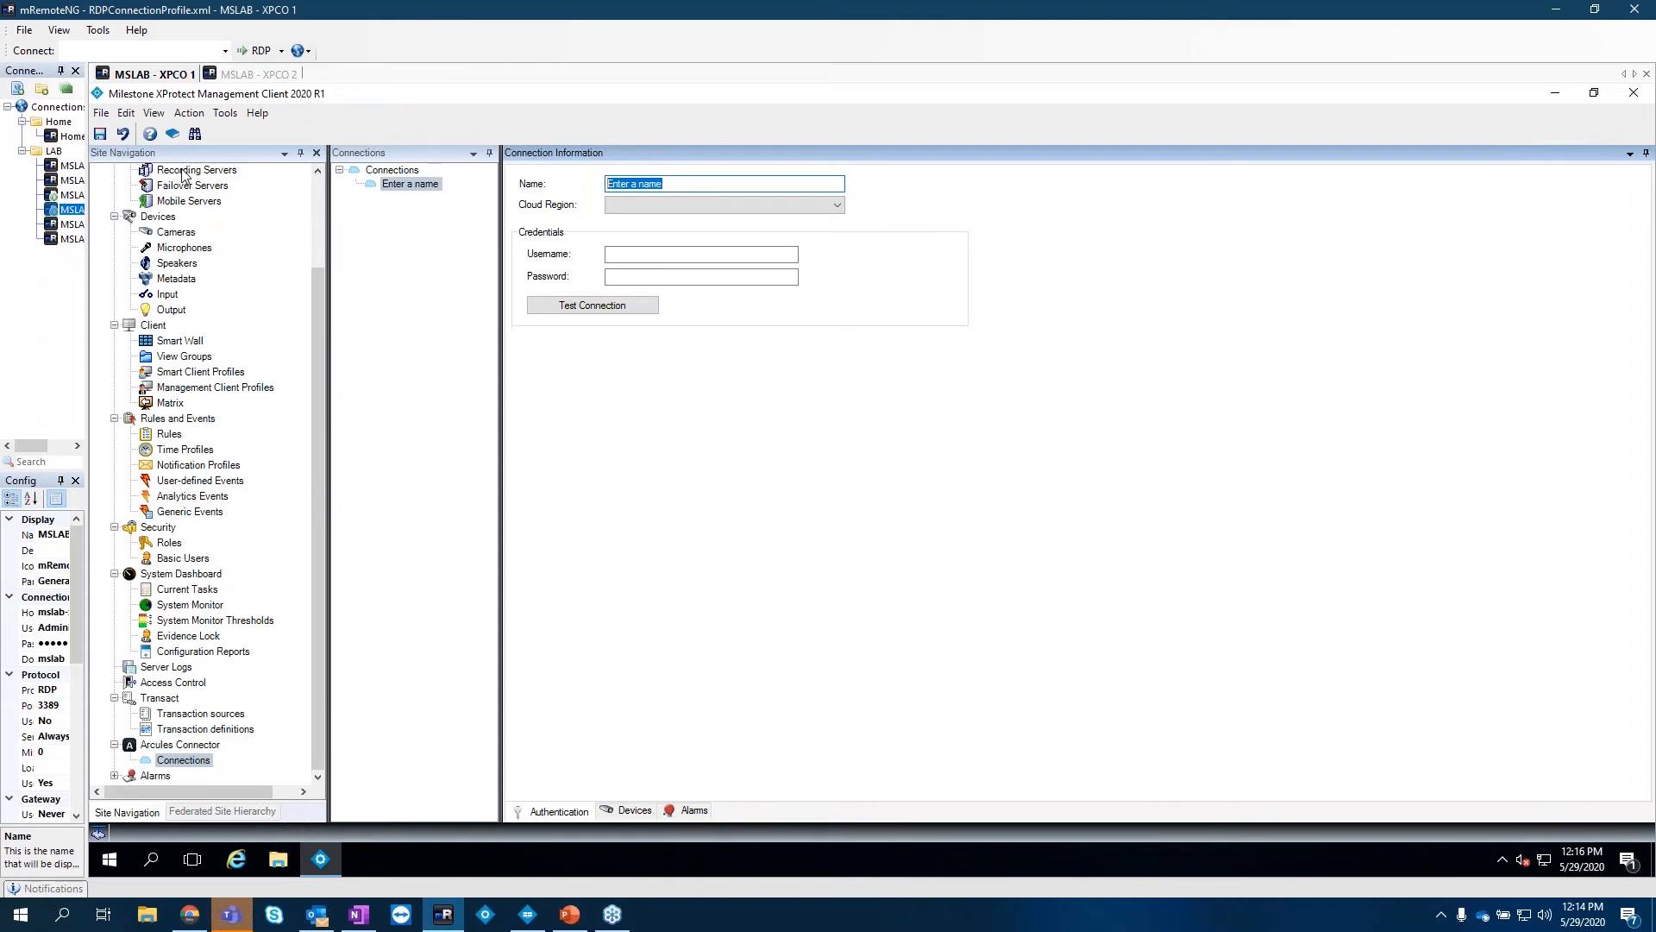
Name the new Arcules connection Portland and set its cloud region to United States
{"action": "type", "text": "Portland"}
{"action": "left_click", "coordinate": [690, 205]}
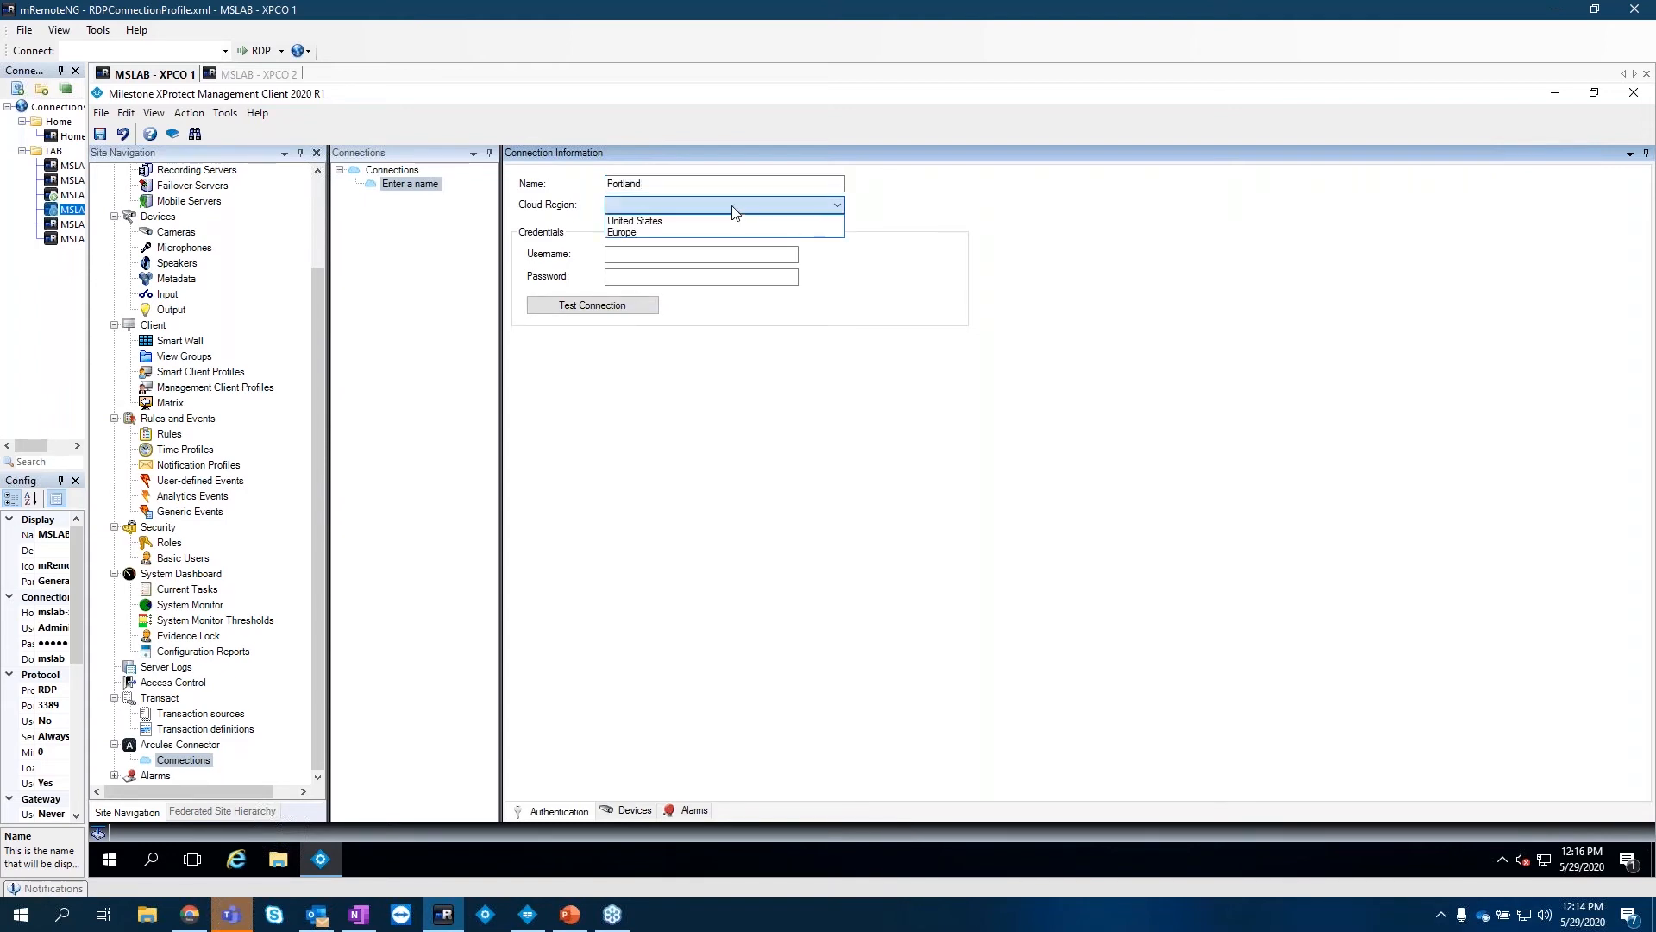
{"action": "left_click", "coordinate": [680, 222]}
Enter the Arcules account's username and password as the connection credentials and test the connection
{"action": "left_click", "coordinate": [701, 253]}
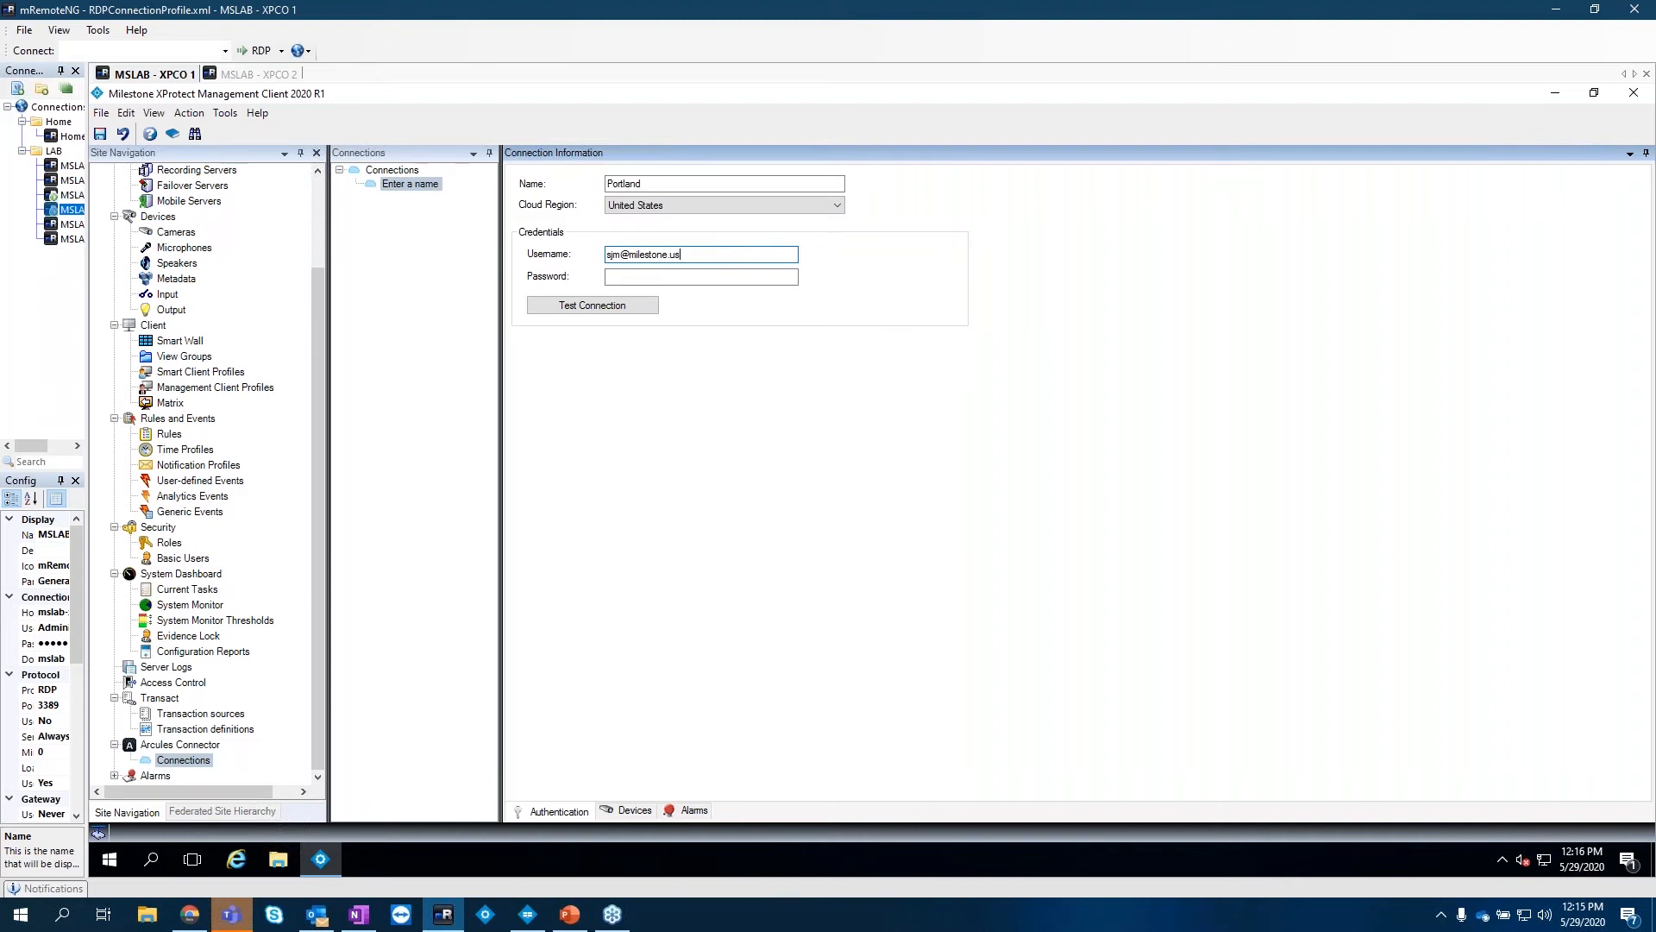
{"action": "left_click", "coordinate": [754, 279]}
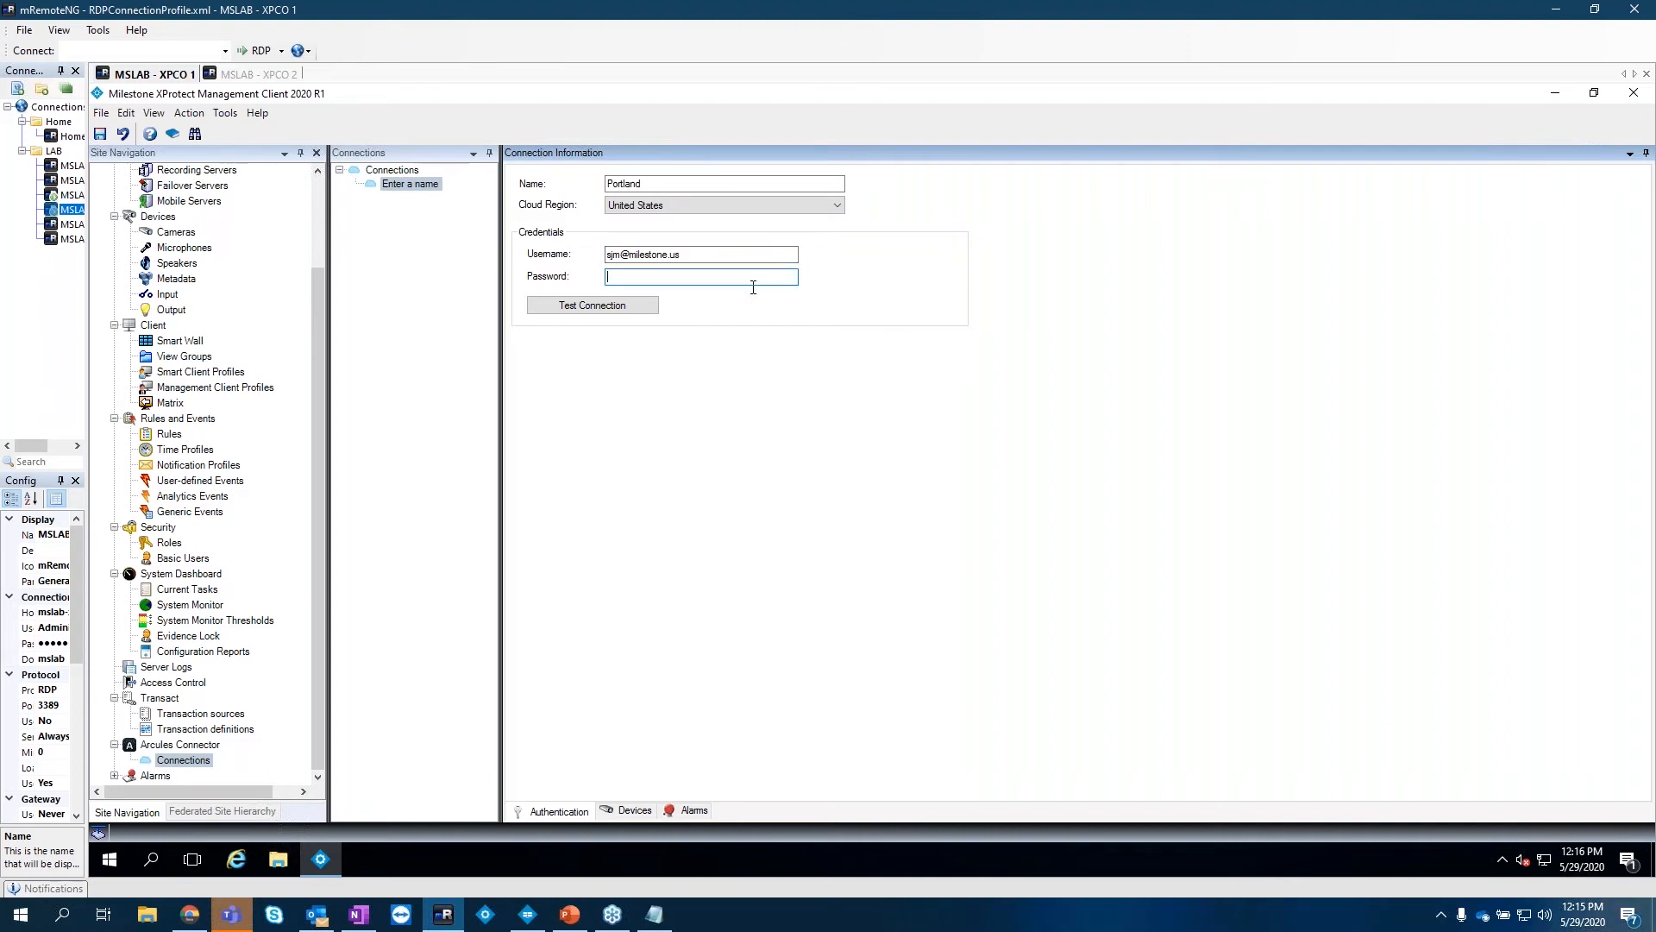
{"action": "key", "text": "ctrl+v"}
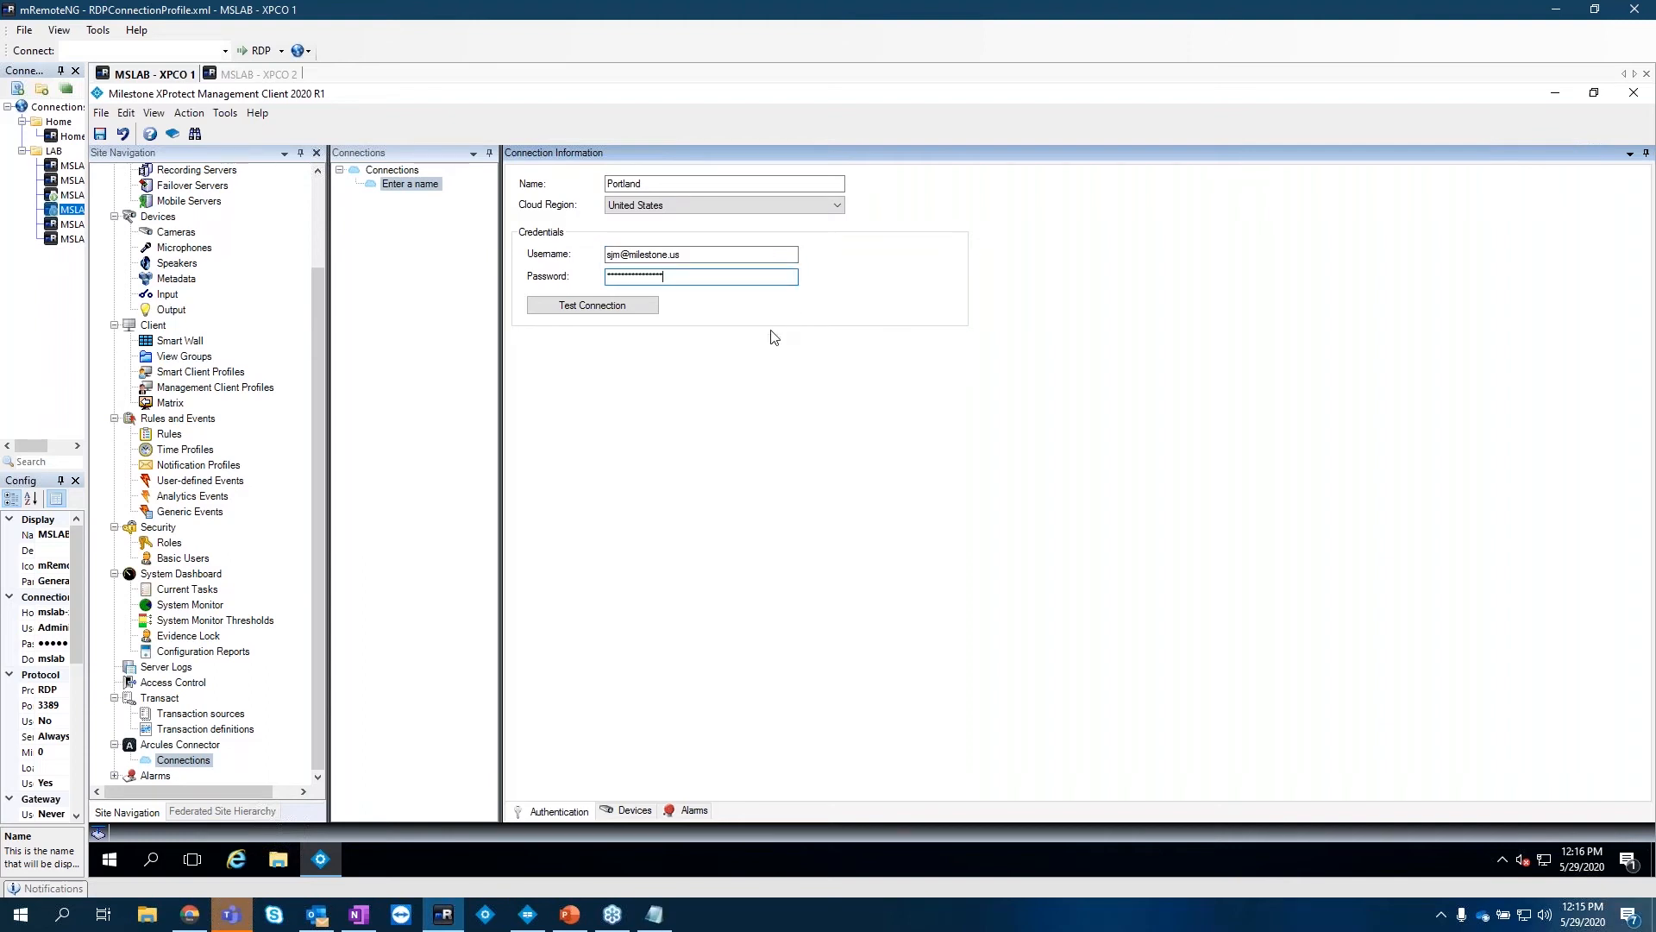
{"action": "left_click", "coordinate": [615, 308]}
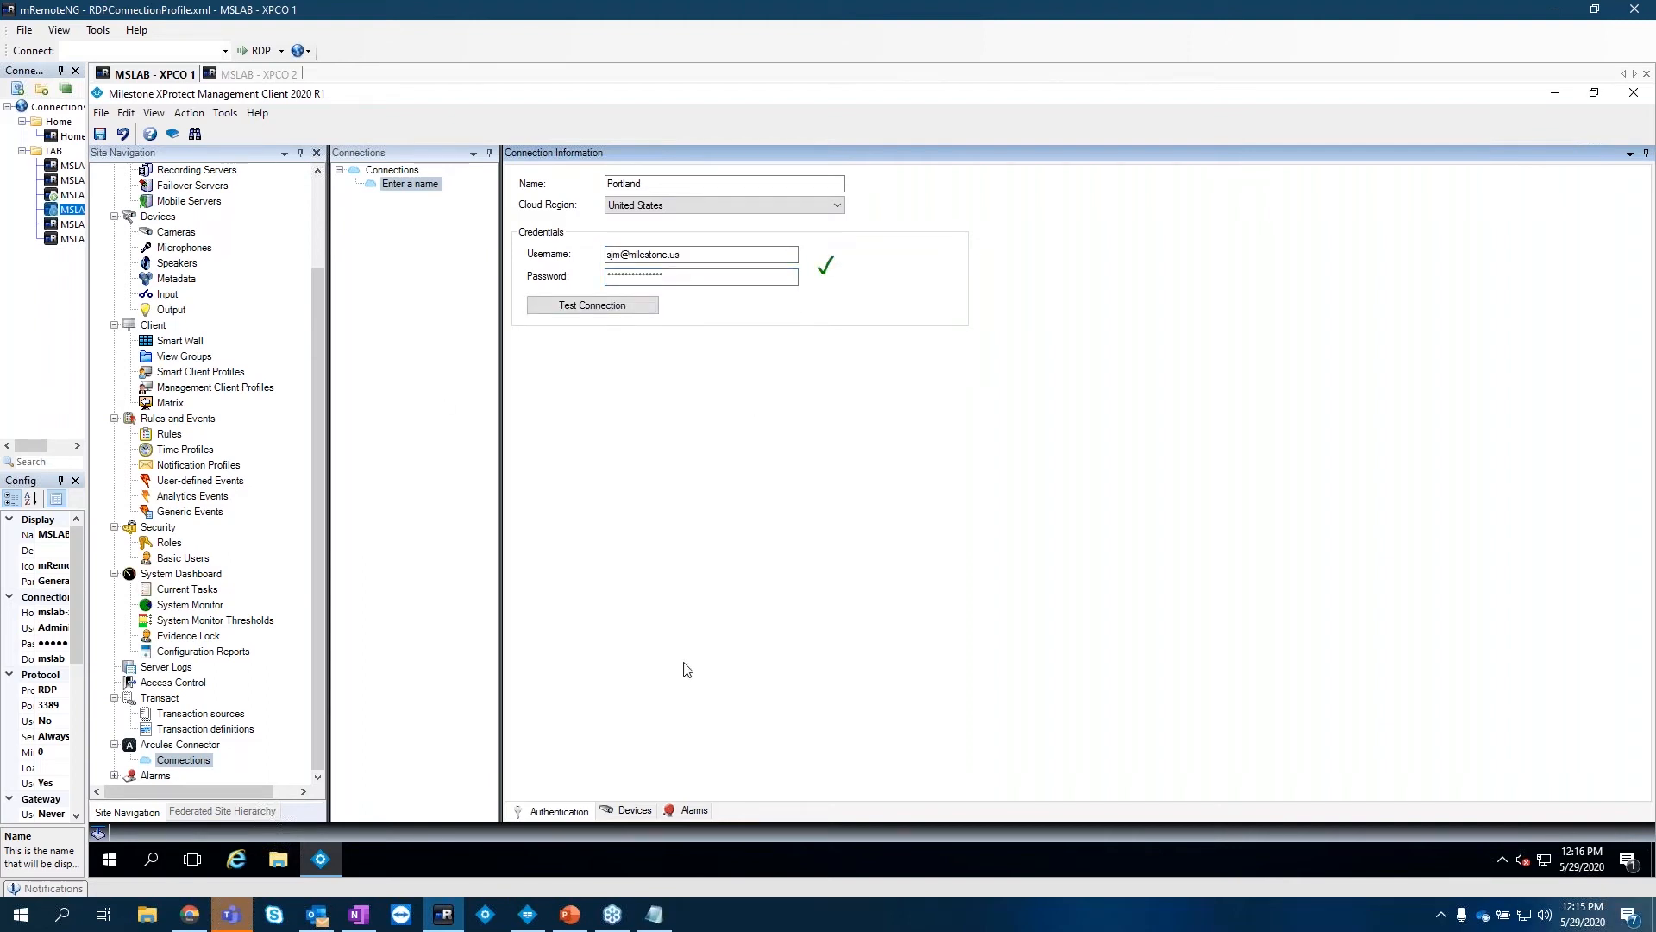
Save the Portland connection
{"action": "left_click", "coordinate": [621, 814]}
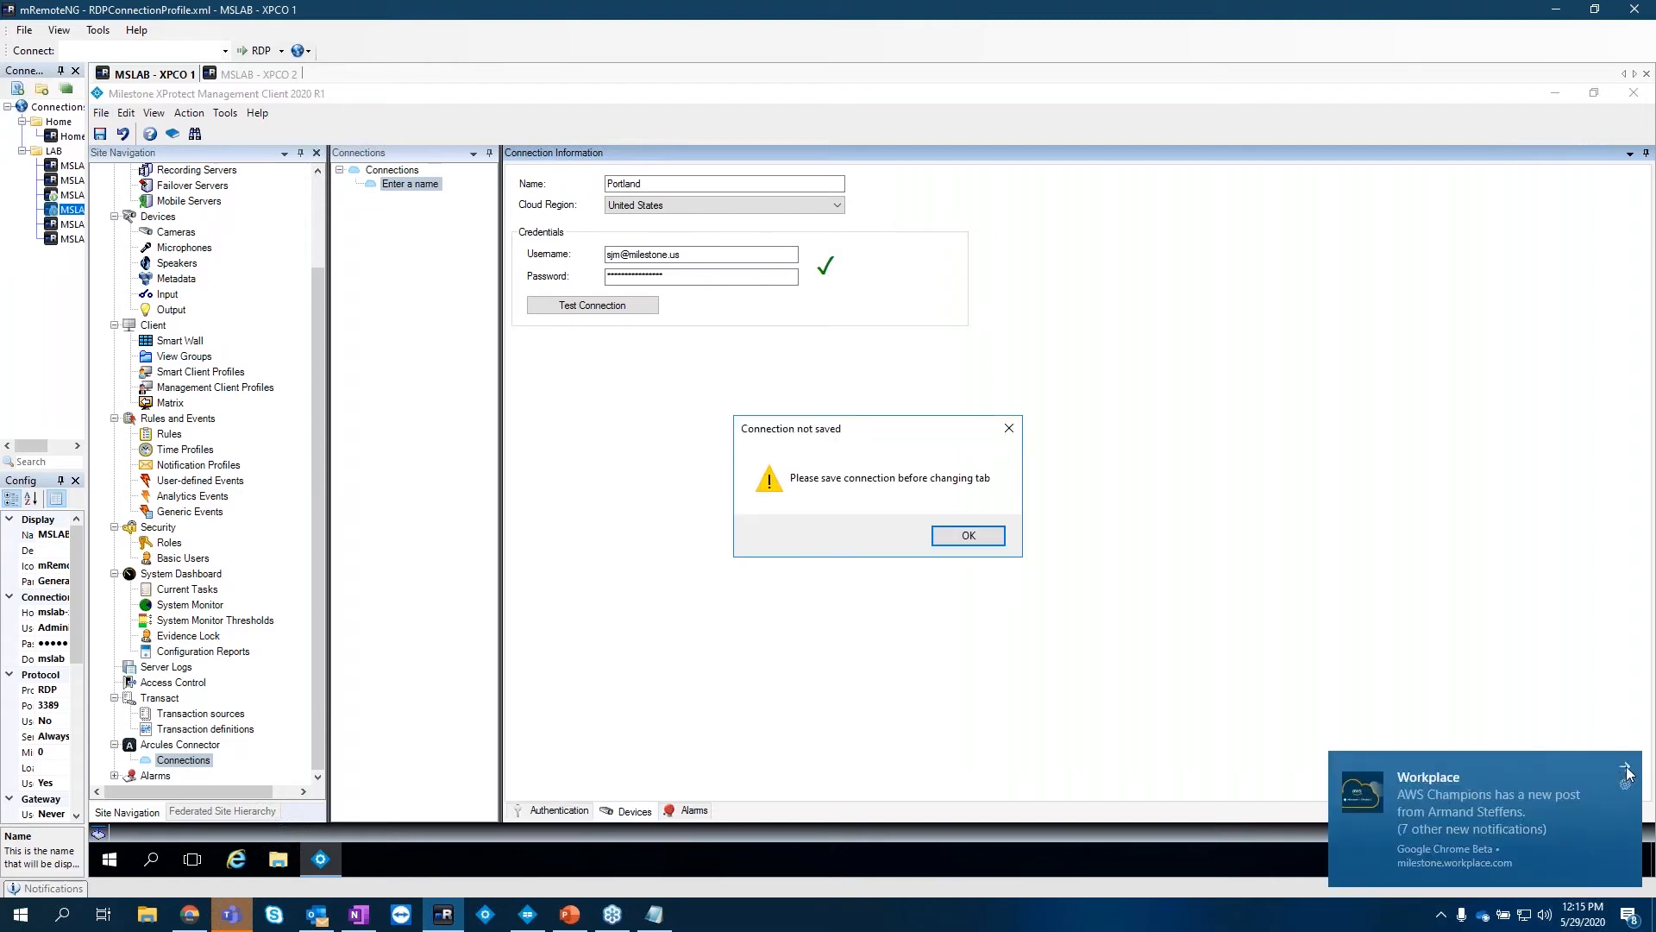
{"action": "left_click", "coordinate": [967, 536]}
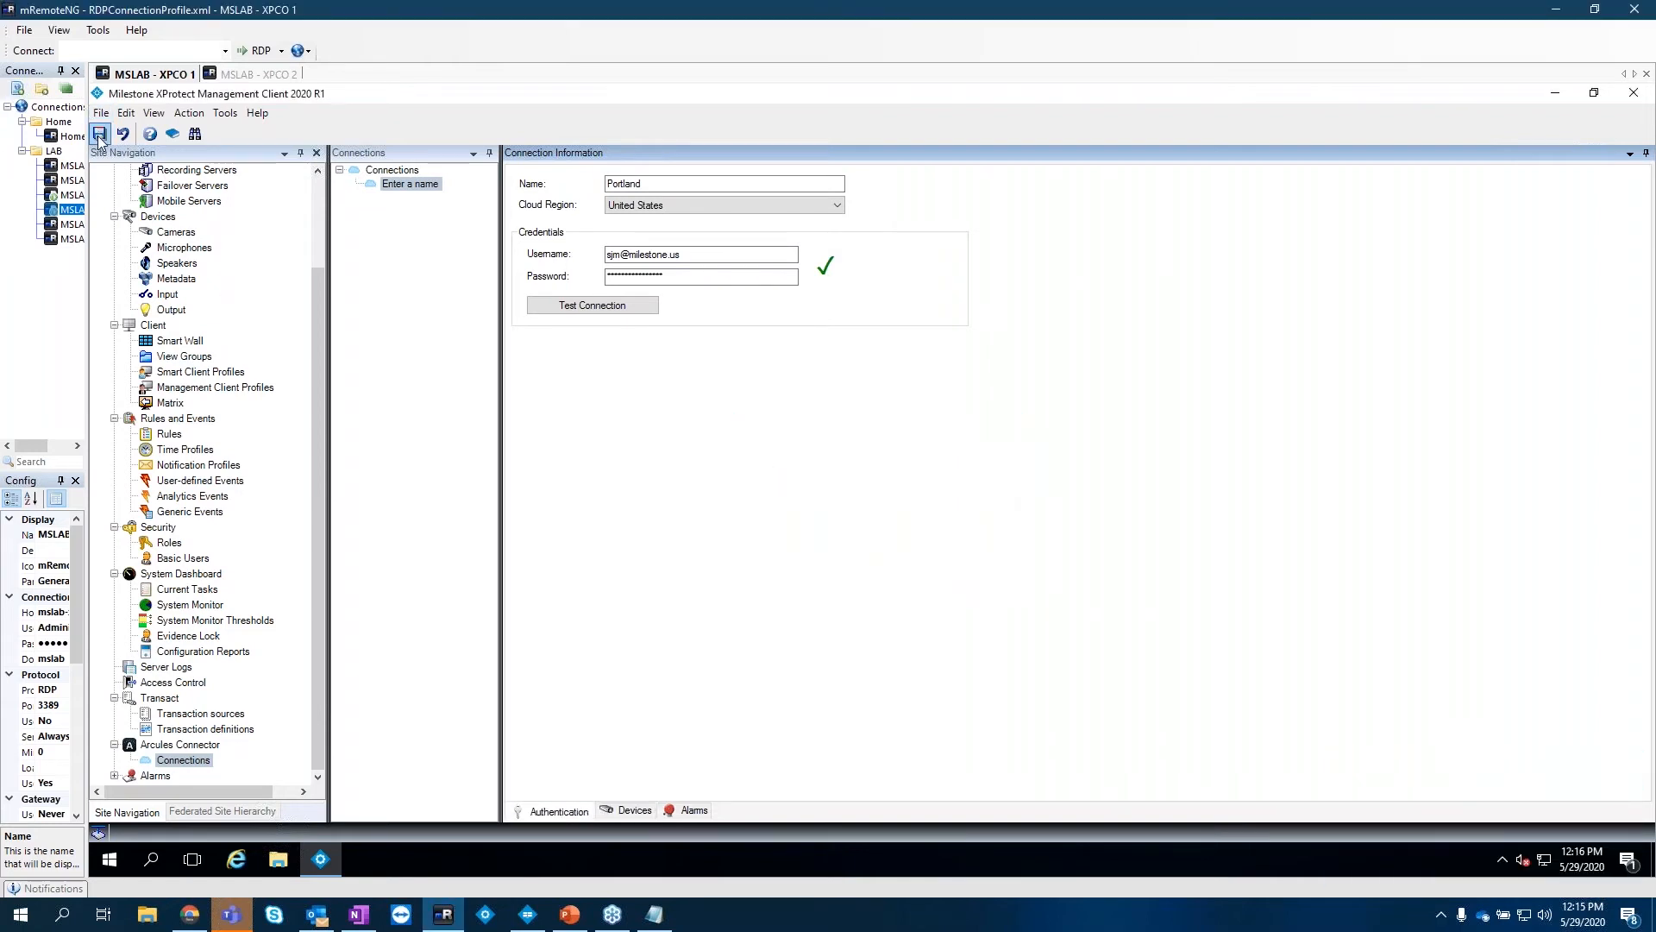
{"action": "left_click", "coordinate": [100, 134]}
Add the Milestone Americas HQ location to the Portland connection with the Sales Hall - East and Sales Hall - West cameras enabled
{"action": "left_click", "coordinate": [618, 810]}
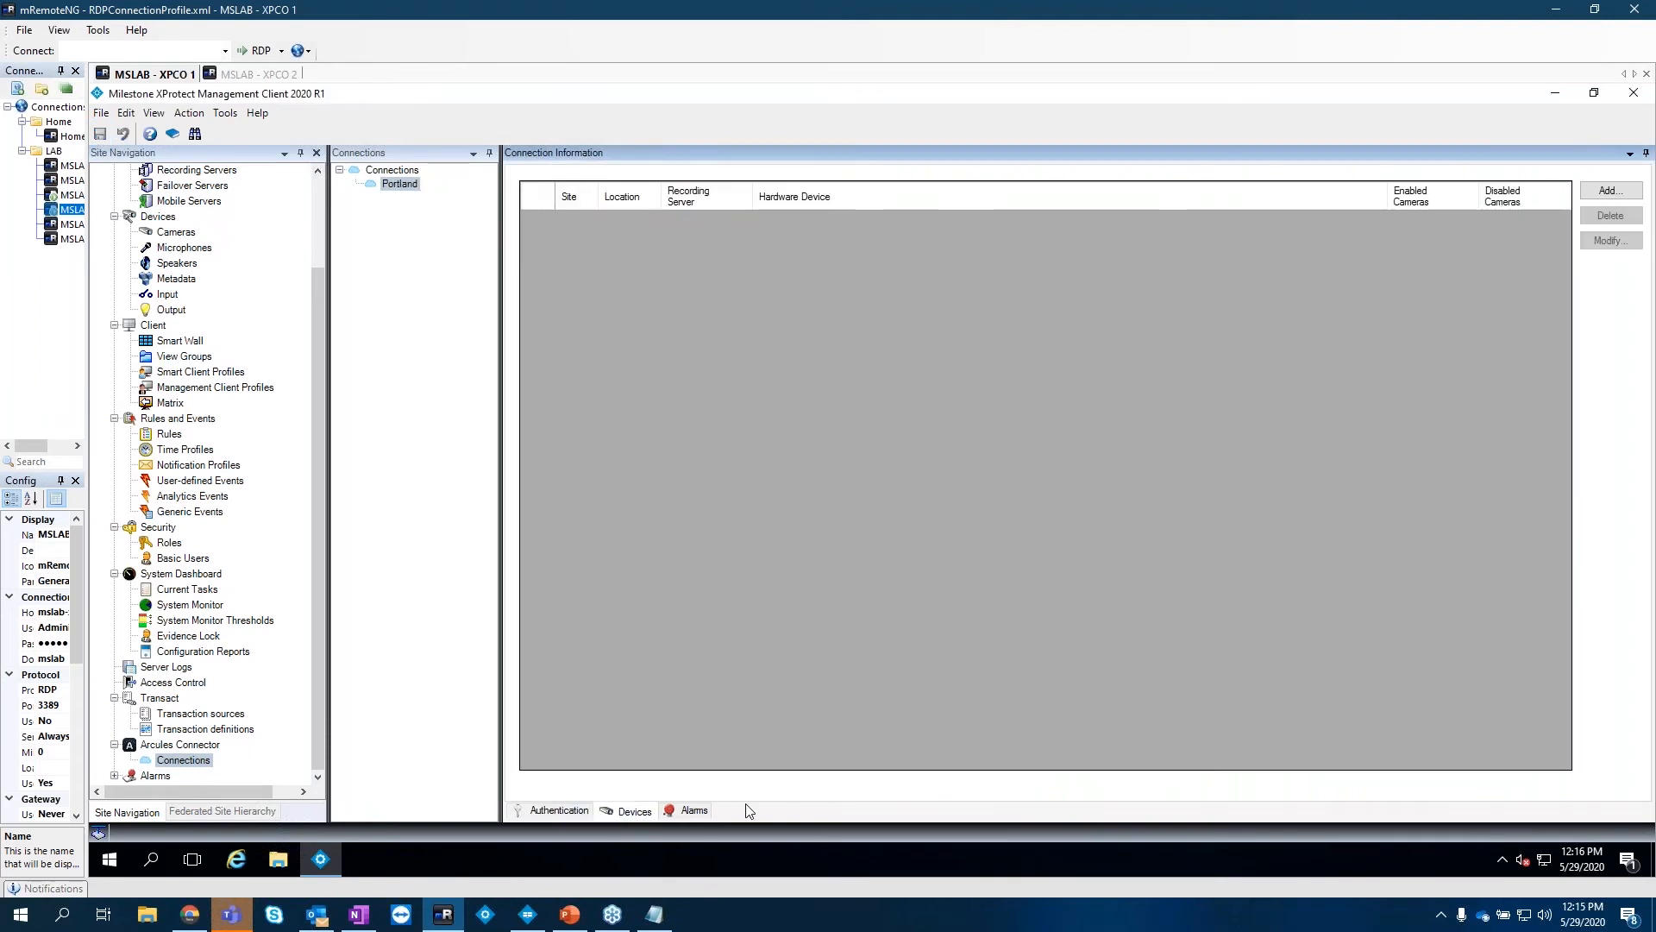
{"action": "left_click", "coordinate": [1608, 192]}
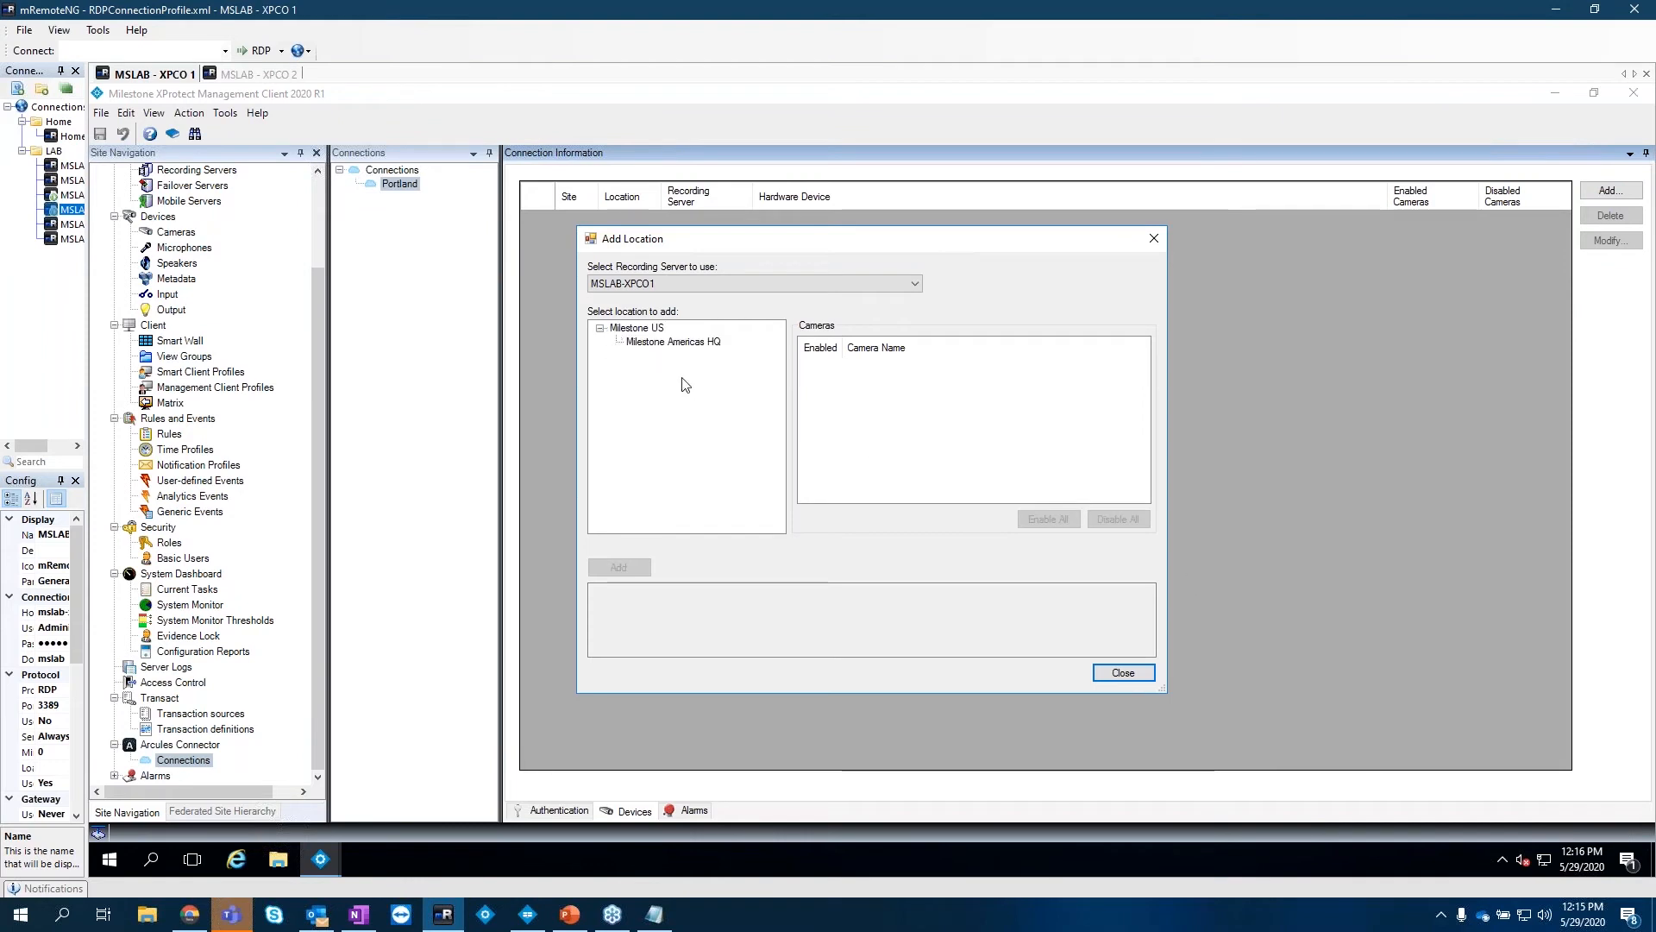
{"action": "left_click", "coordinate": [677, 345]}
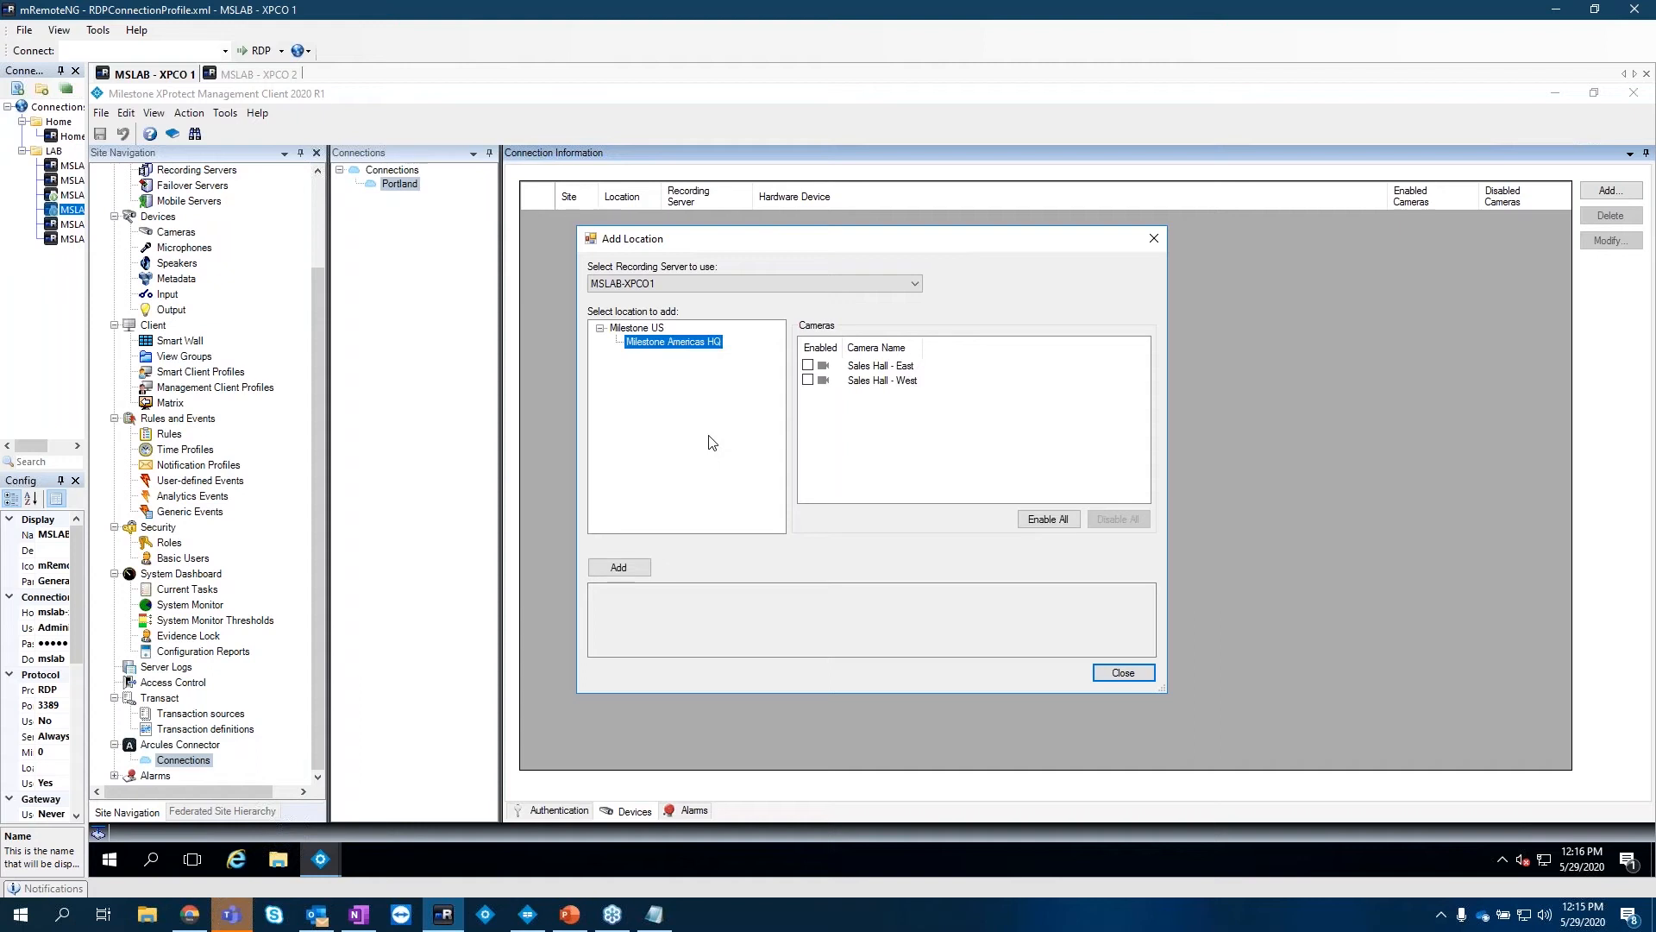
{"action": "left_click", "coordinate": [807, 365]}
{"action": "left_click", "coordinate": [808, 379]}
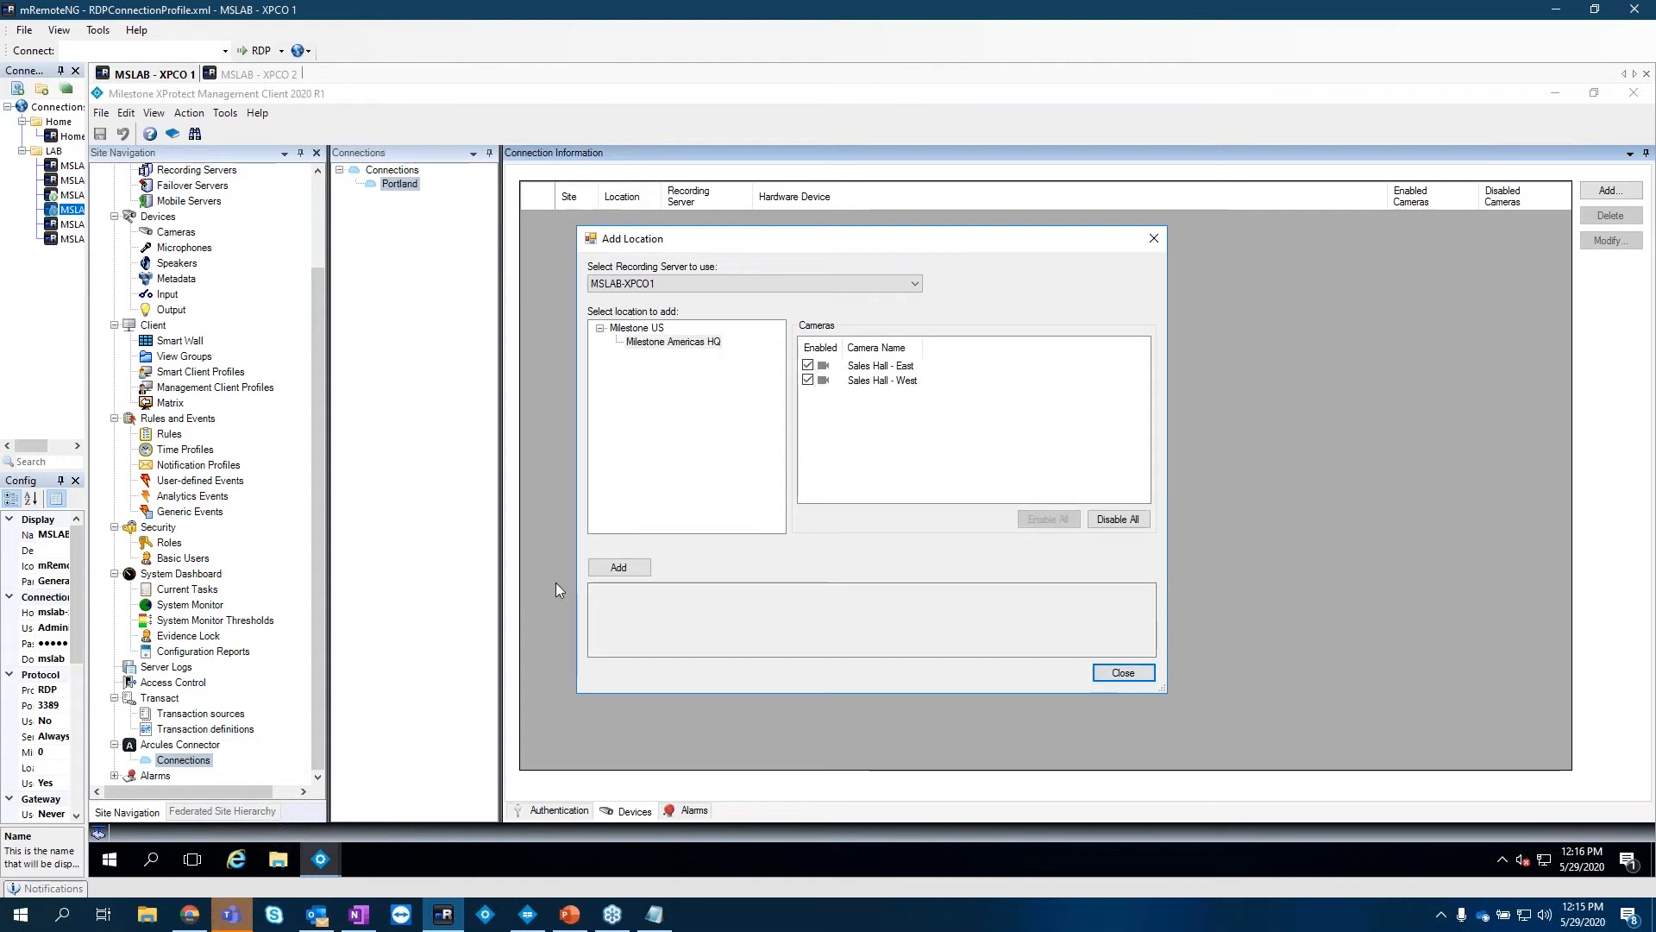
{"action": "left_click", "coordinate": [627, 570]}
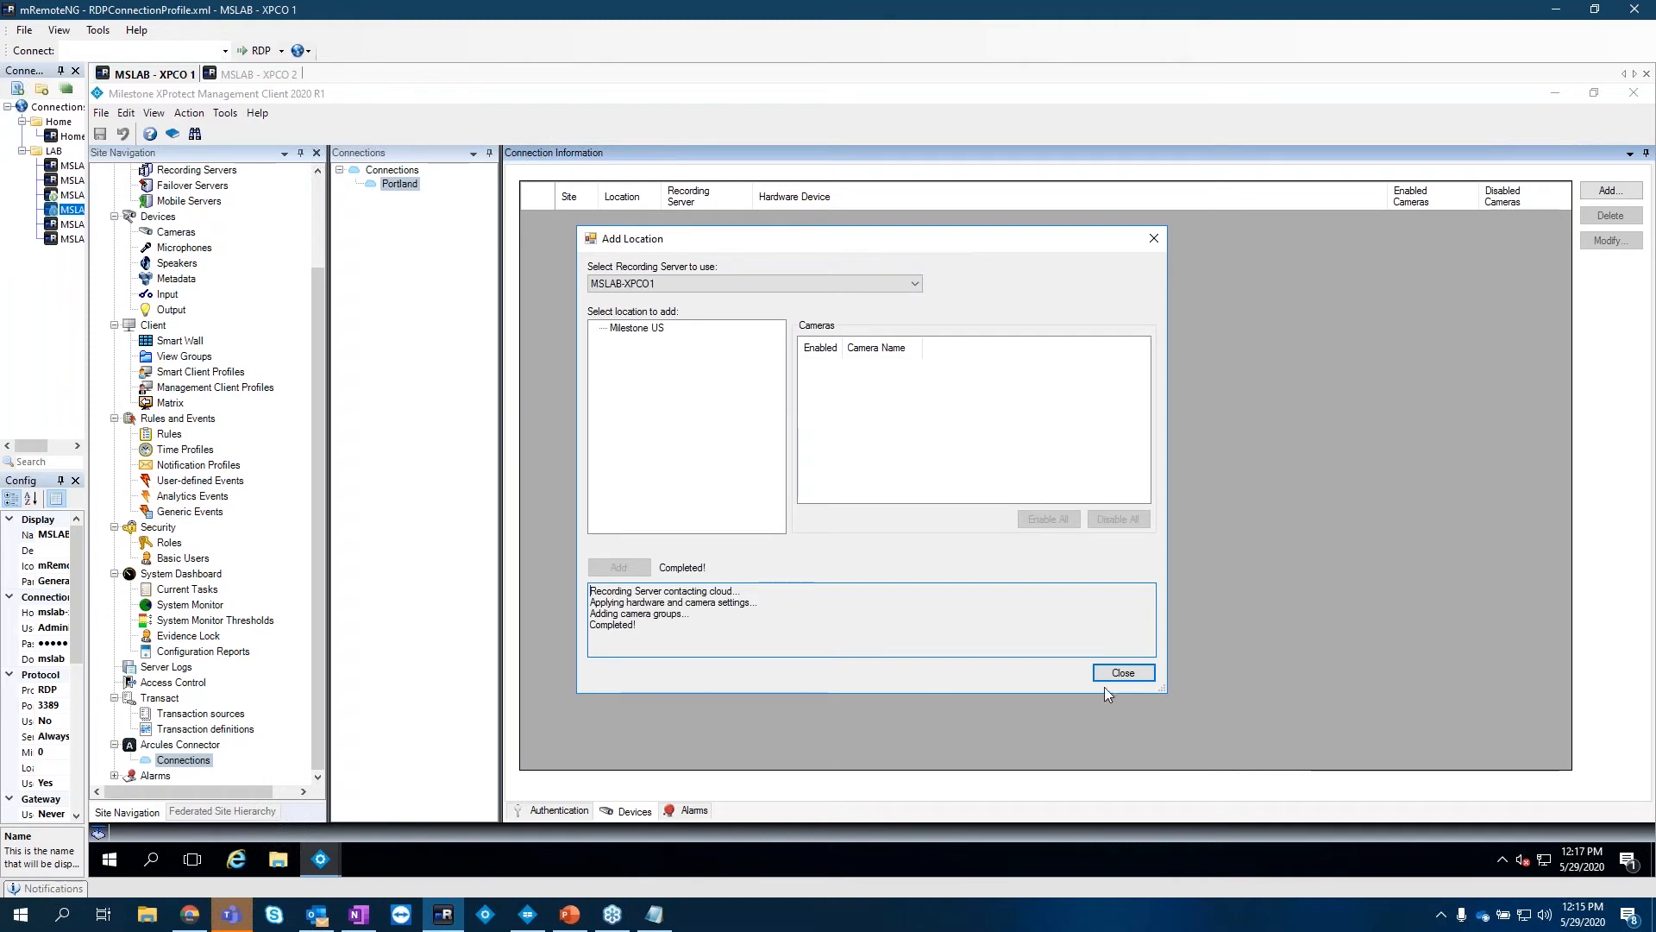
{"action": "left_click", "coordinate": [1119, 677]}
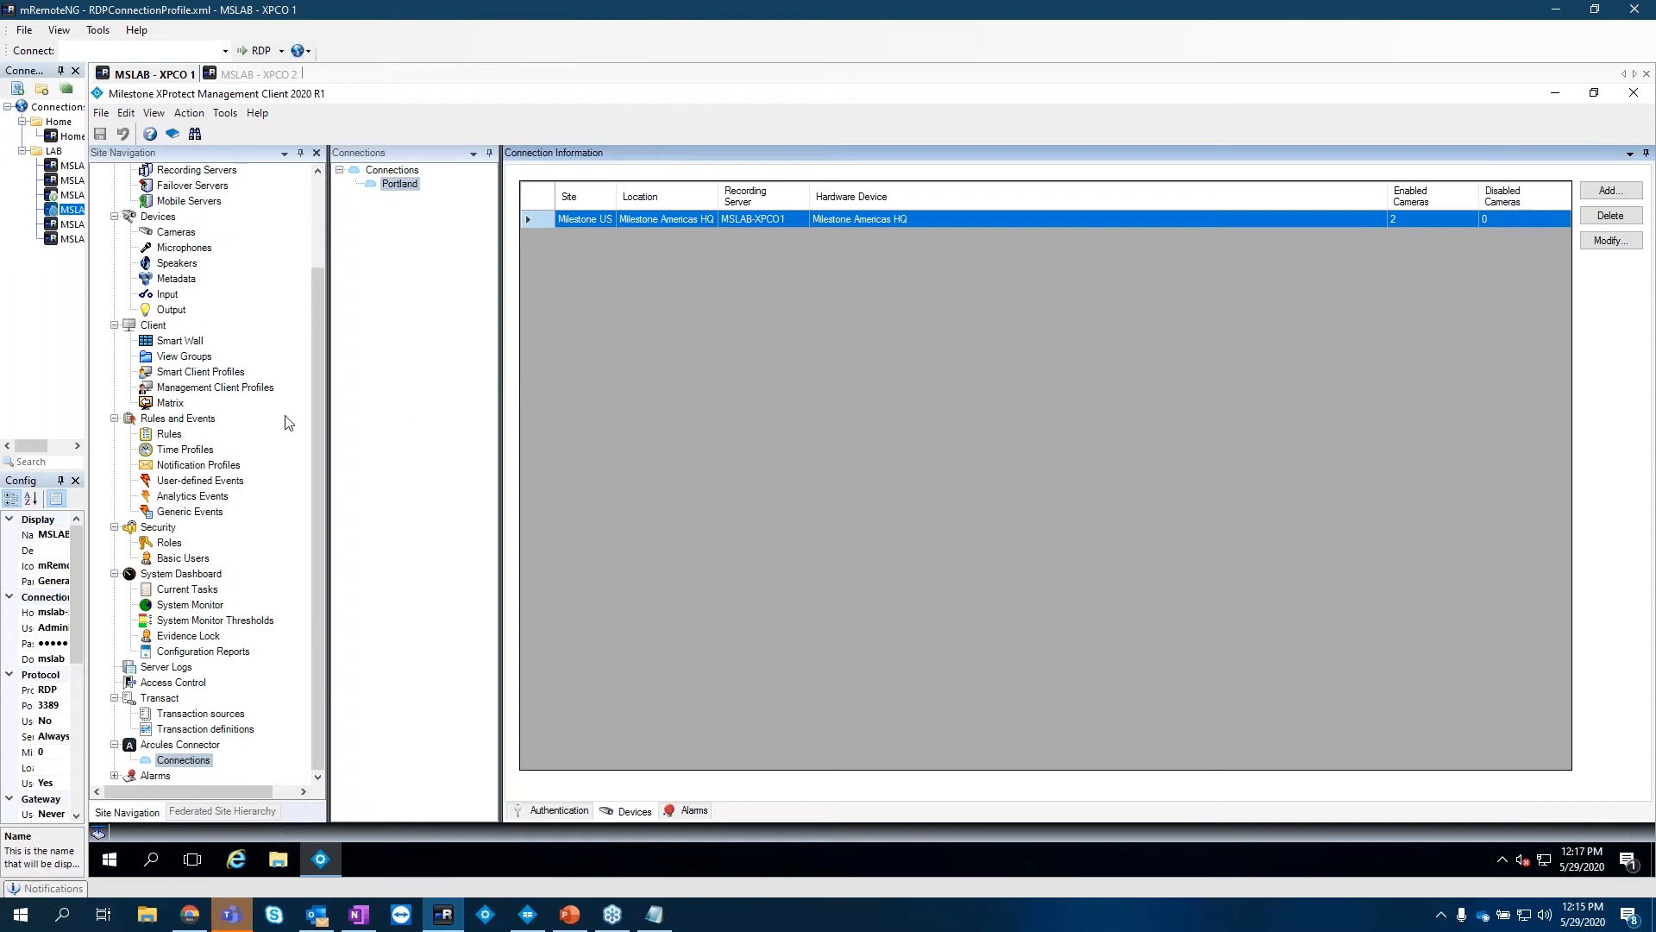
Enable alarm syncing from Arcules for the Portland connection, starting from May 18, 2020, and save the change
{"action": "left_click", "coordinate": [694, 813]}
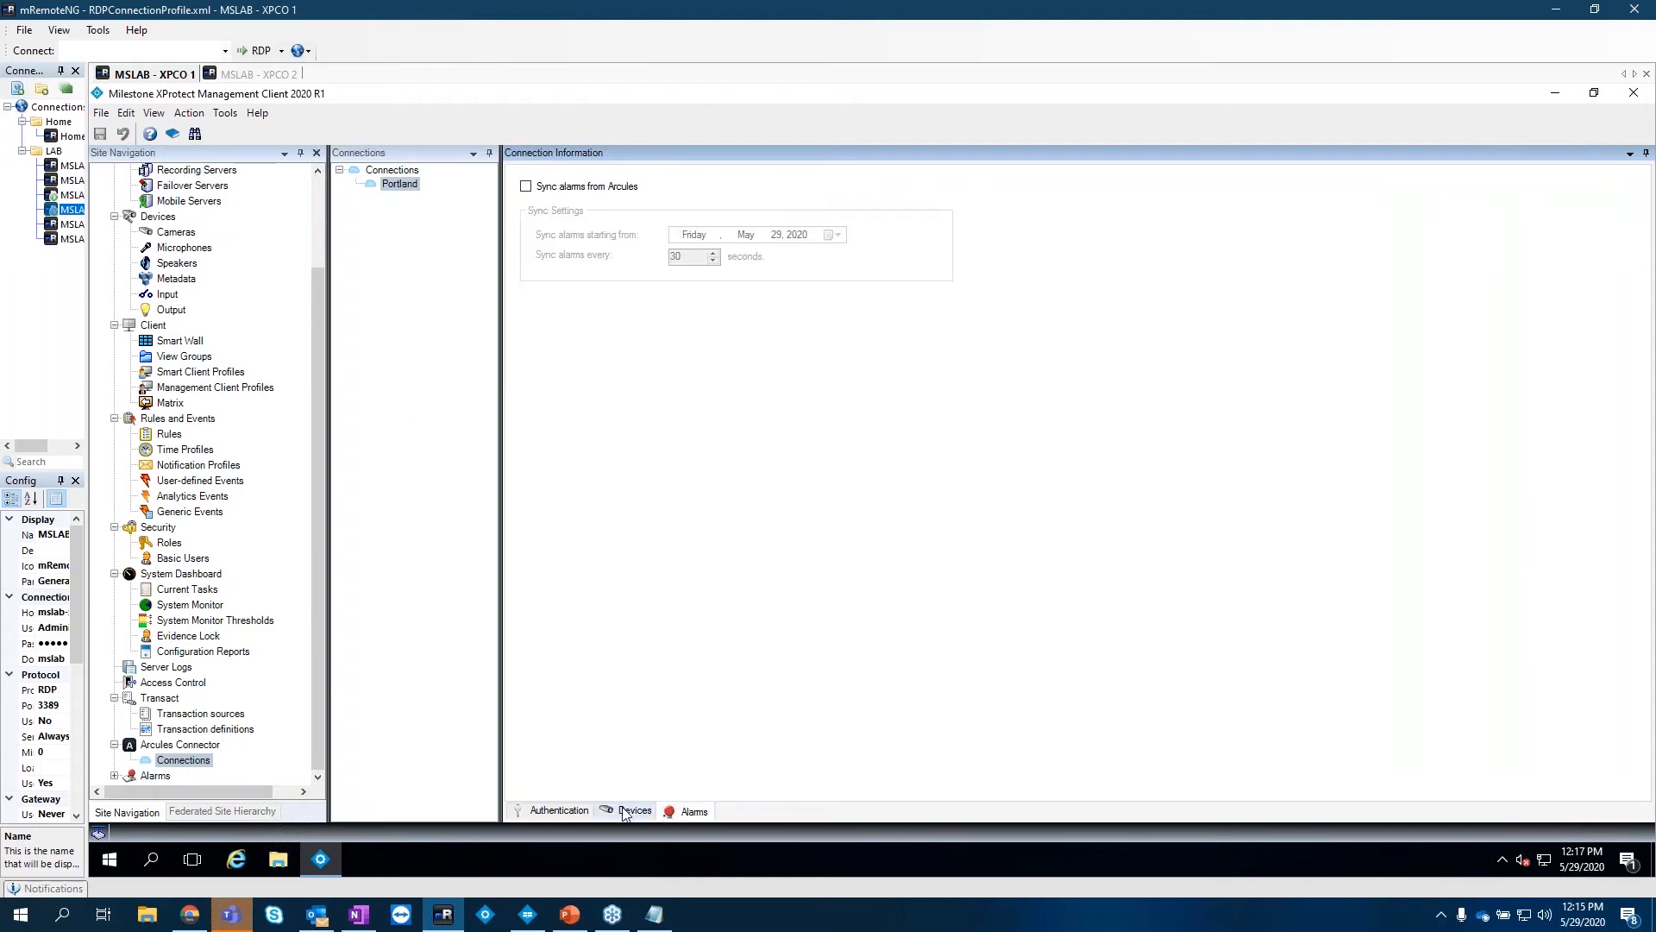
{"action": "left_click", "coordinate": [548, 189]}
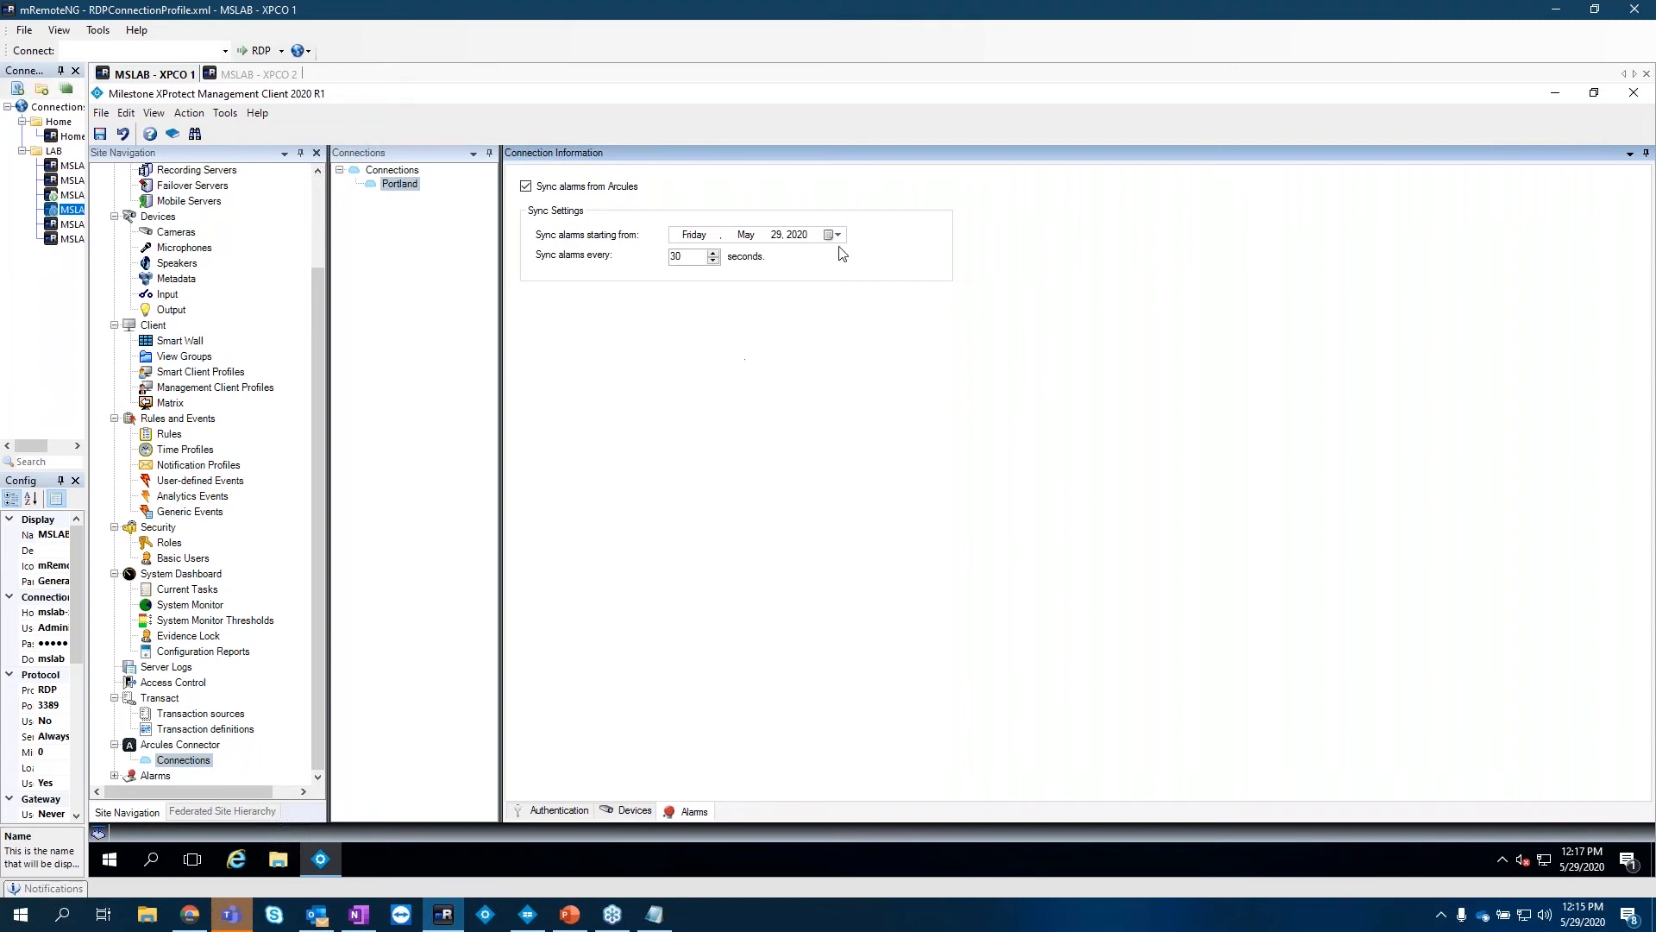
{"action": "left_click", "coordinate": [834, 236]}
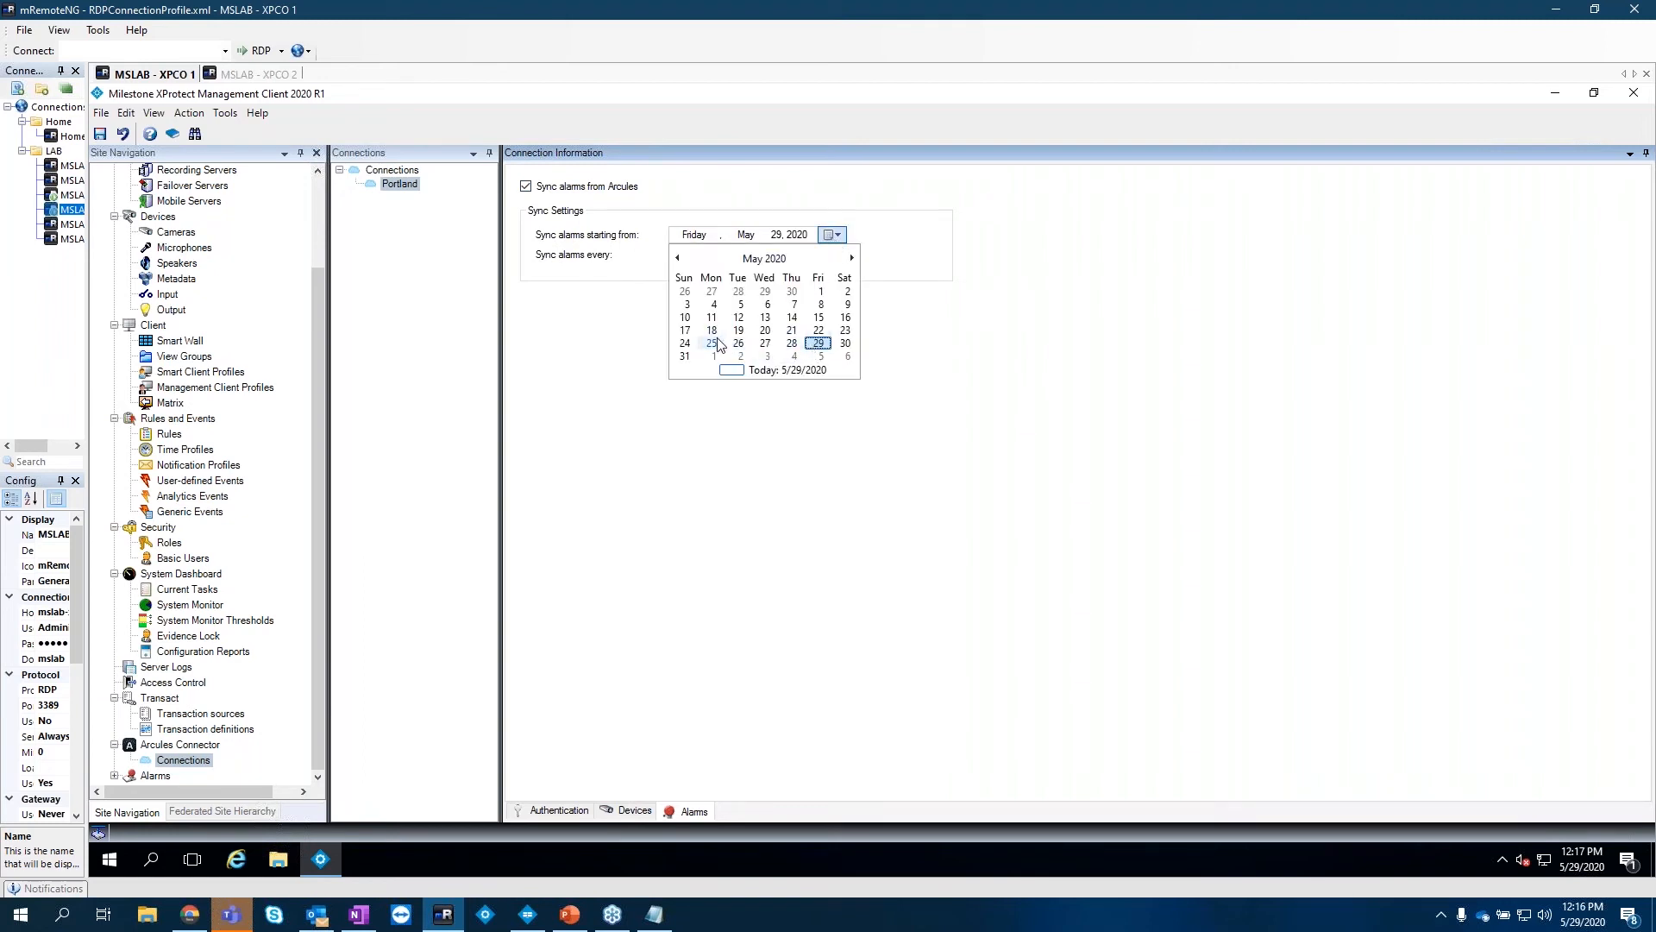
{"action": "left_click", "coordinate": [712, 343]}
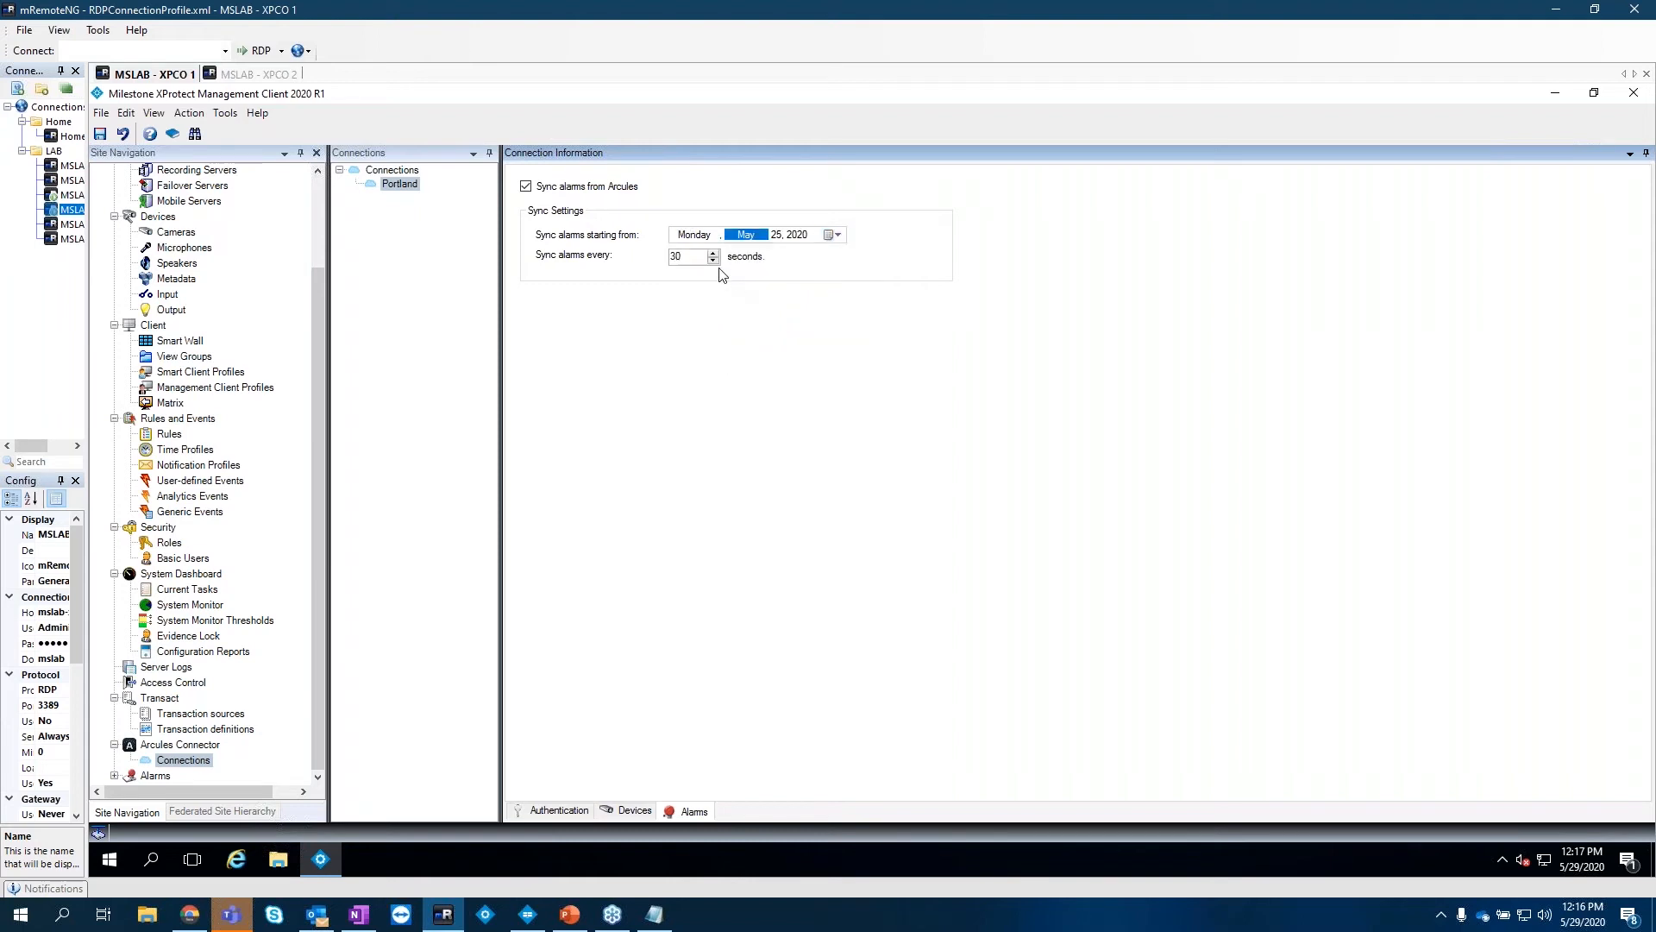
{"action": "left_click", "coordinate": [833, 236]}
{"action": "left_click", "coordinate": [715, 329]}
{"action": "left_click", "coordinate": [100, 133]}
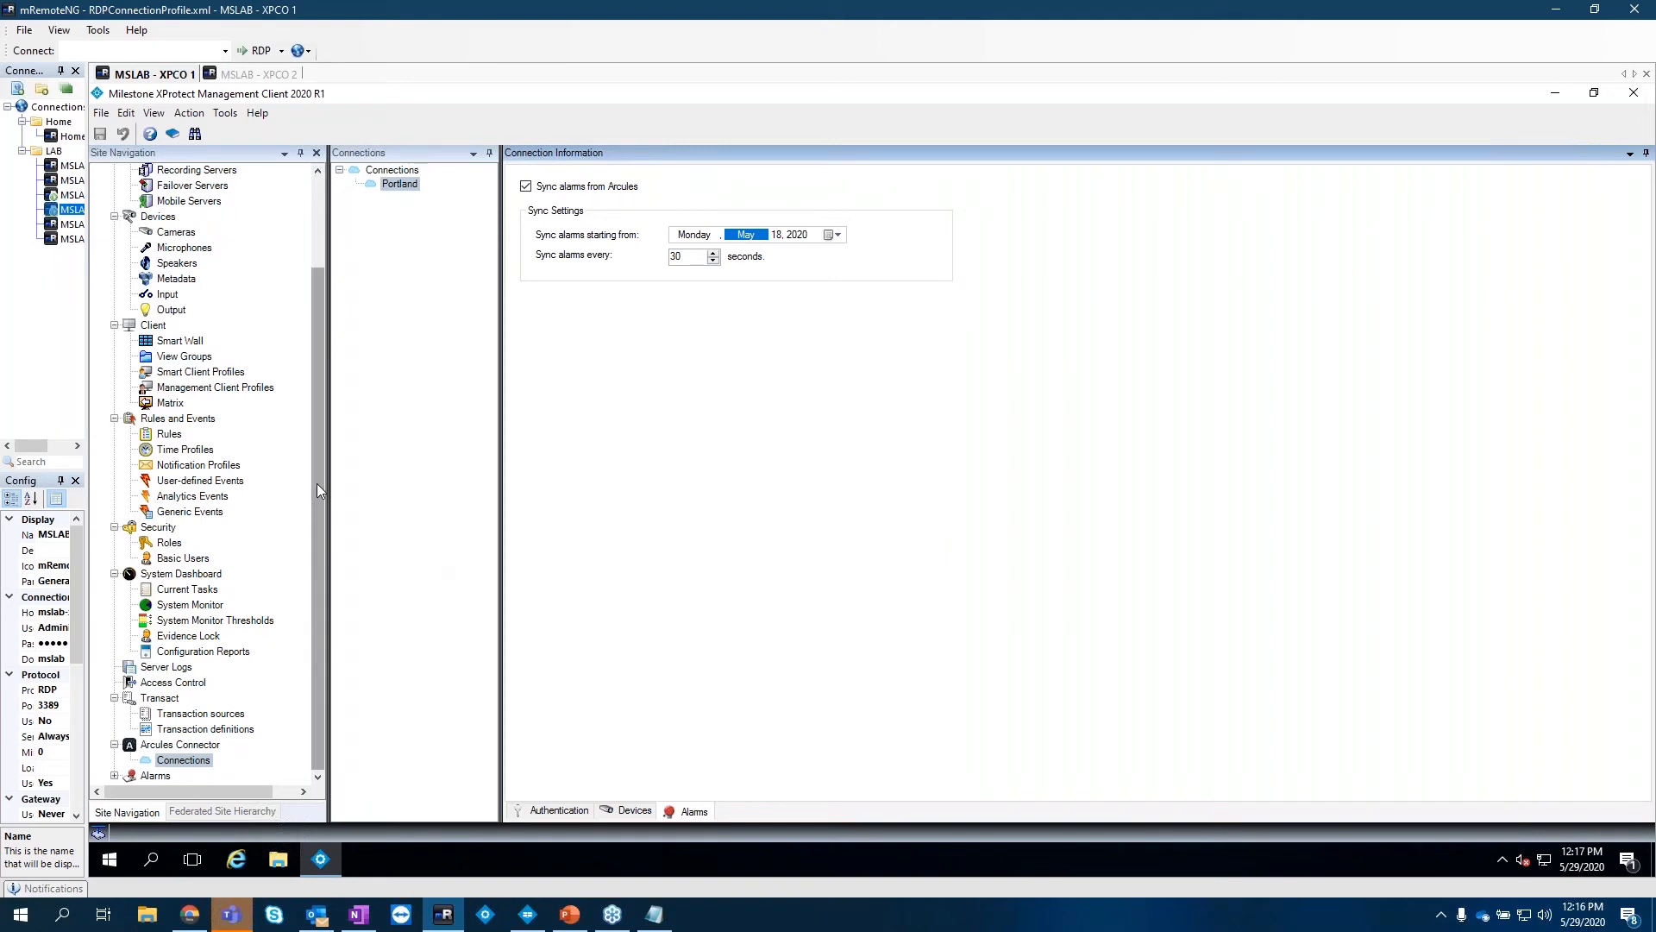
Examine the Milestone Americas HQ hardware and its Sales Hall cameras under the MSLAB-XPCO1 recording server
{"action": "scroll", "coordinate": [292, 374], "scroll_direction": "up", "scroll_amount": 3}
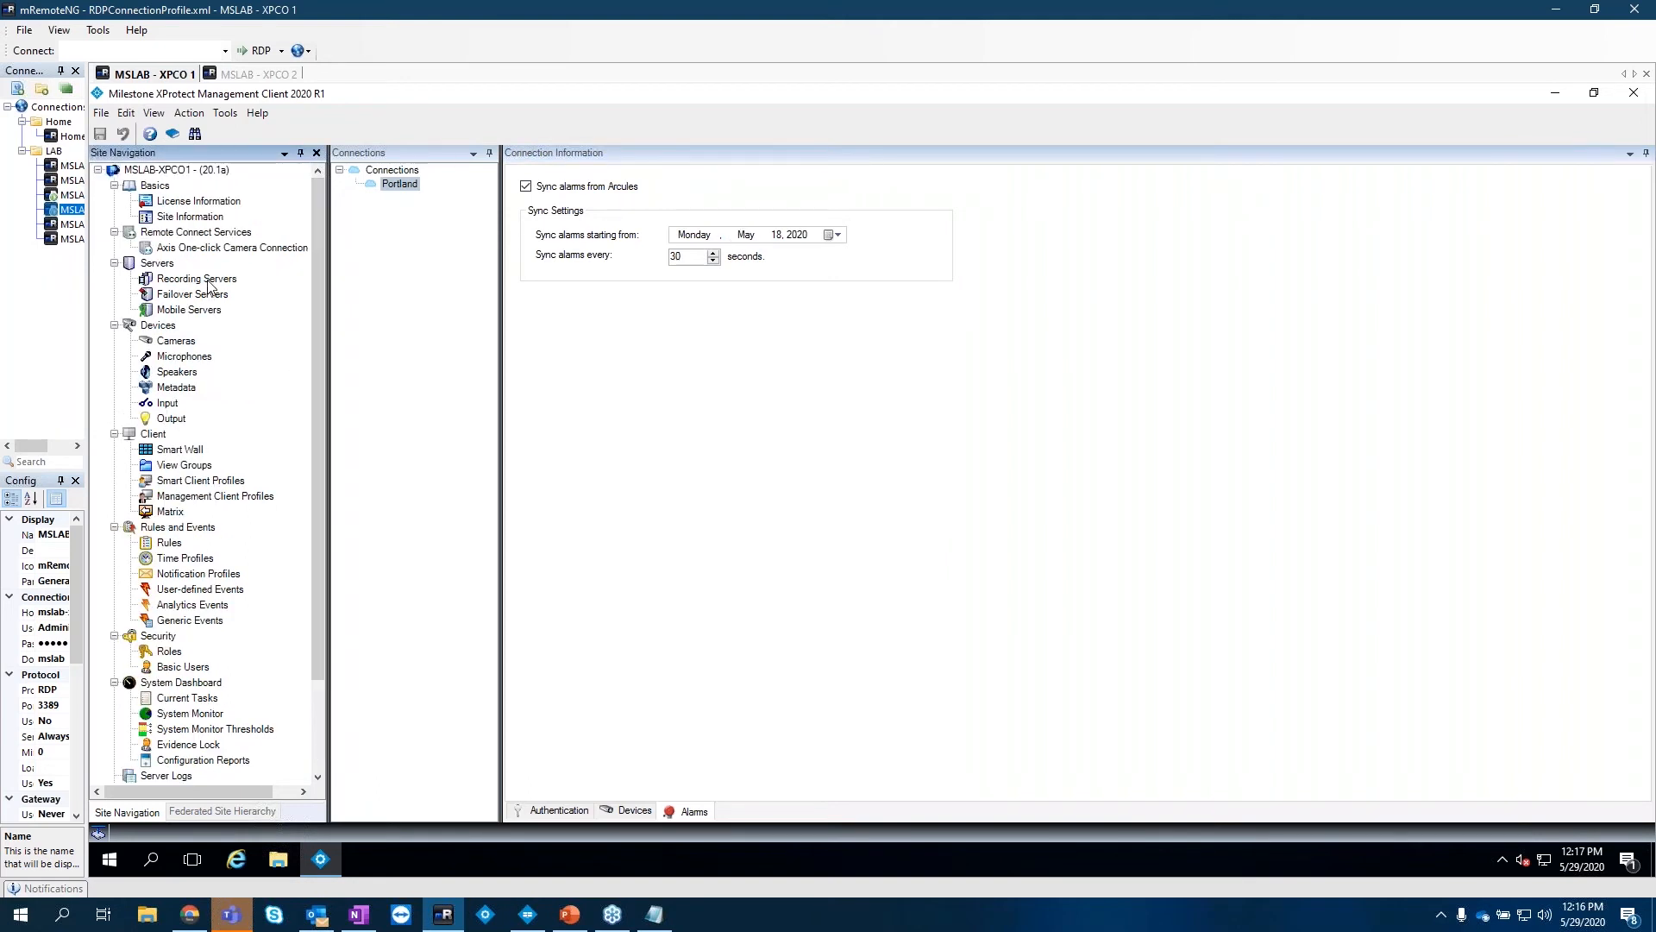
{"action": "left_click", "coordinate": [208, 278]}
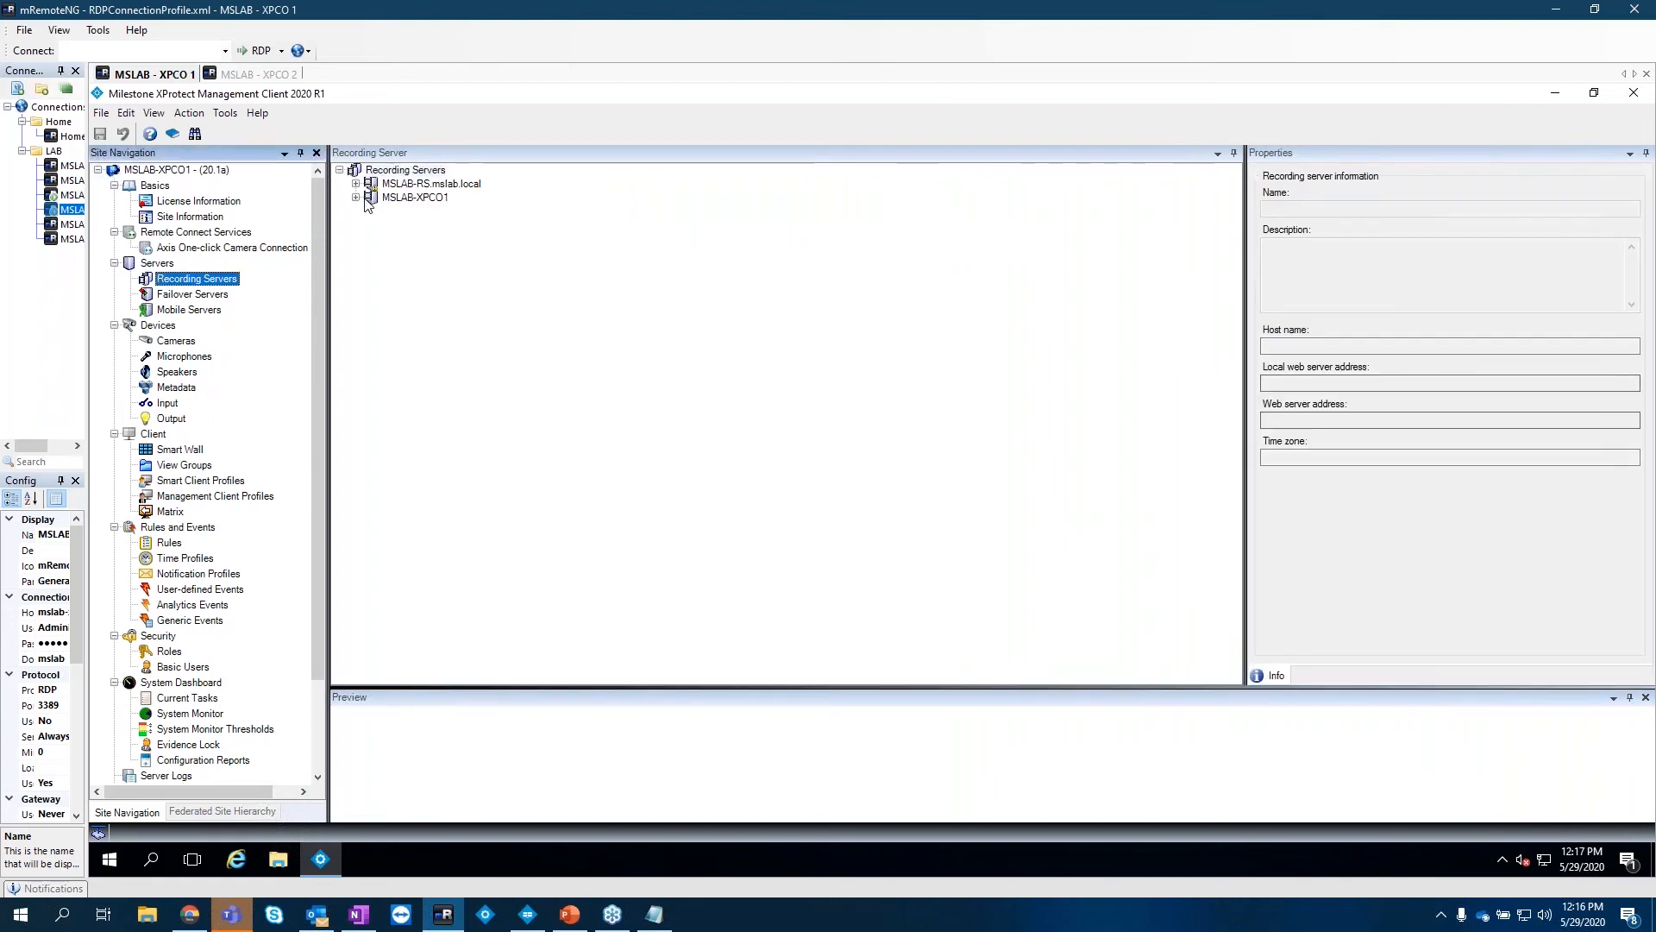
{"action": "left_click", "coordinate": [356, 198]}
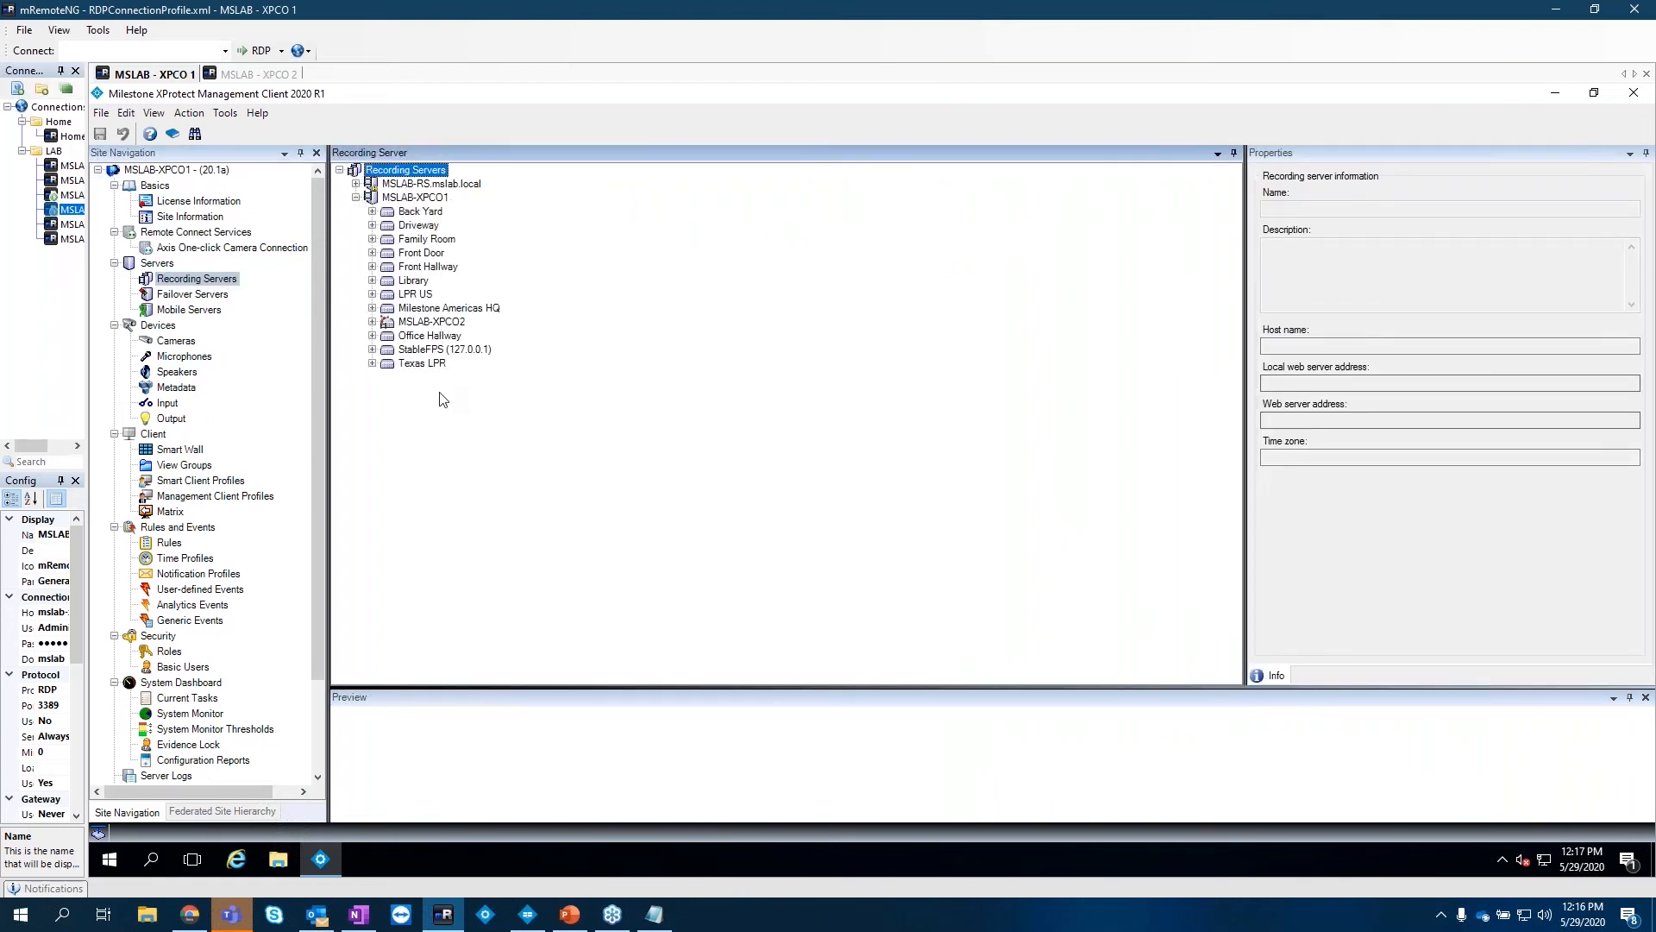
{"action": "left_click", "coordinate": [430, 314]}
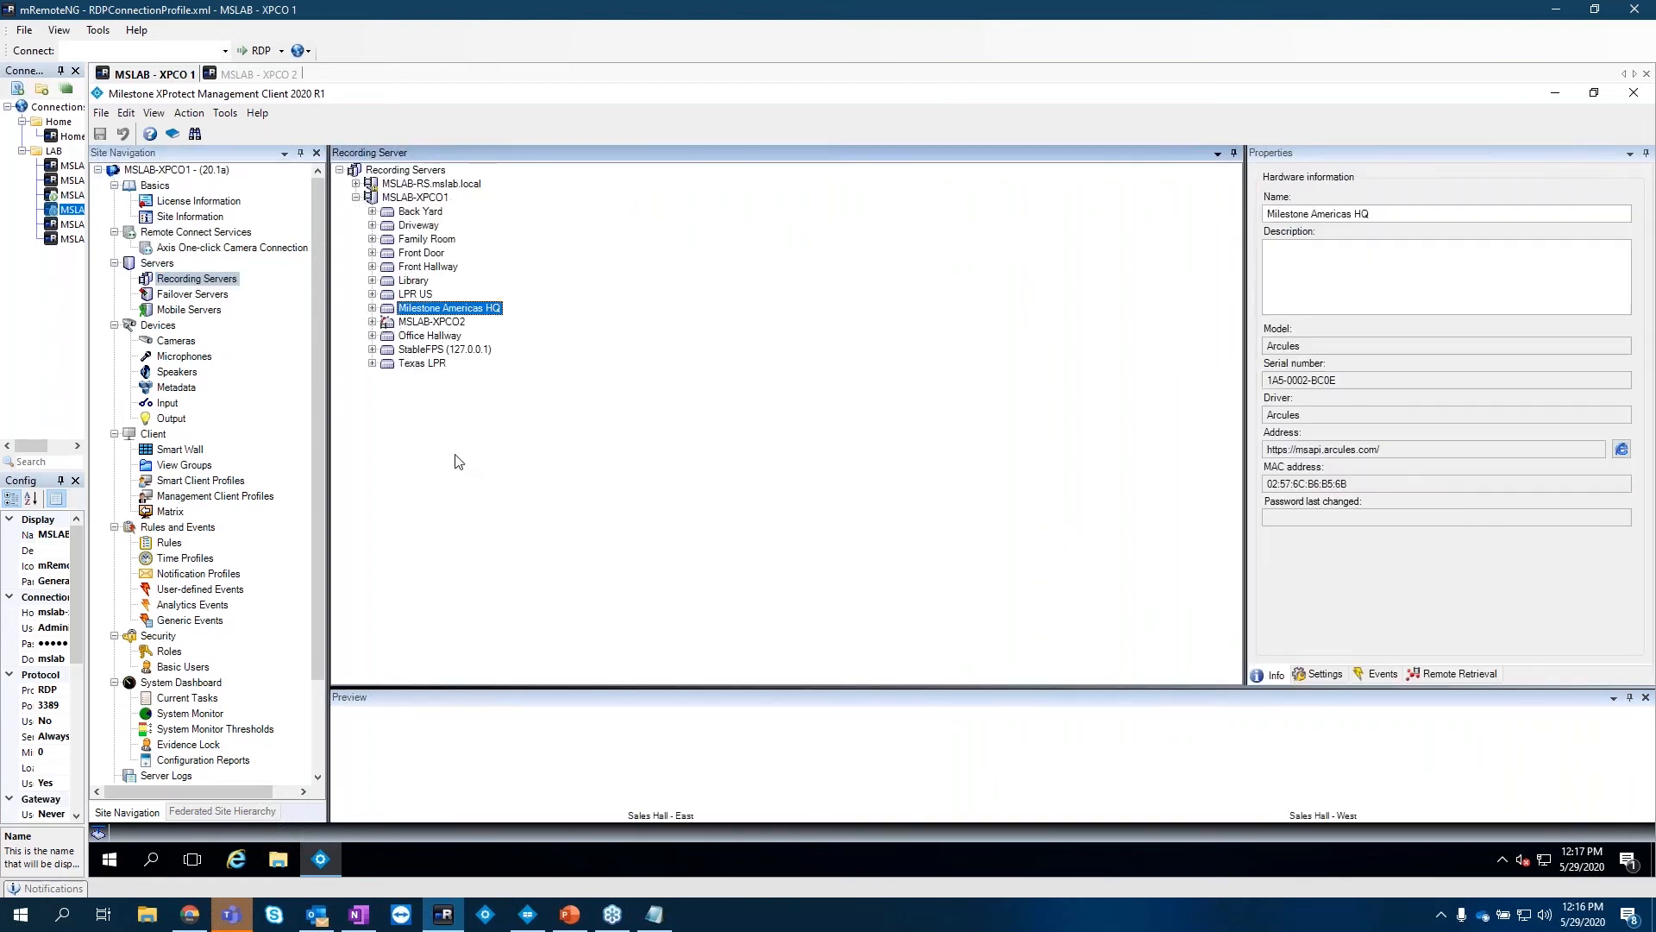
{"action": "left_click", "coordinate": [372, 308]}
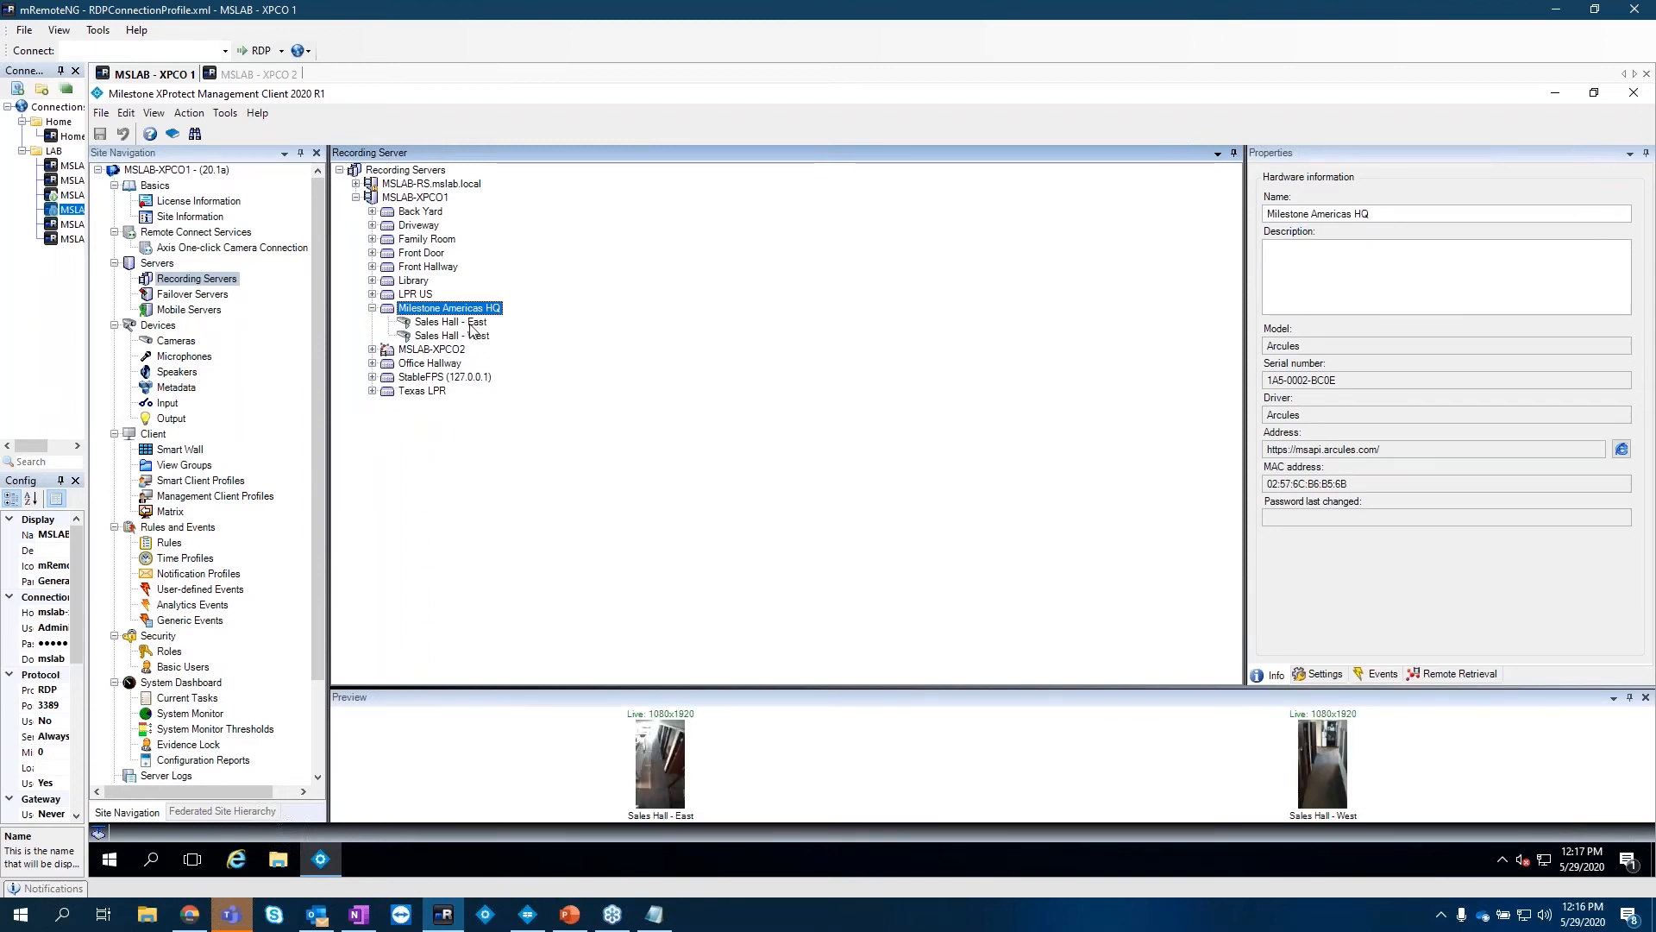
{"action": "left_click", "coordinate": [473, 334]}
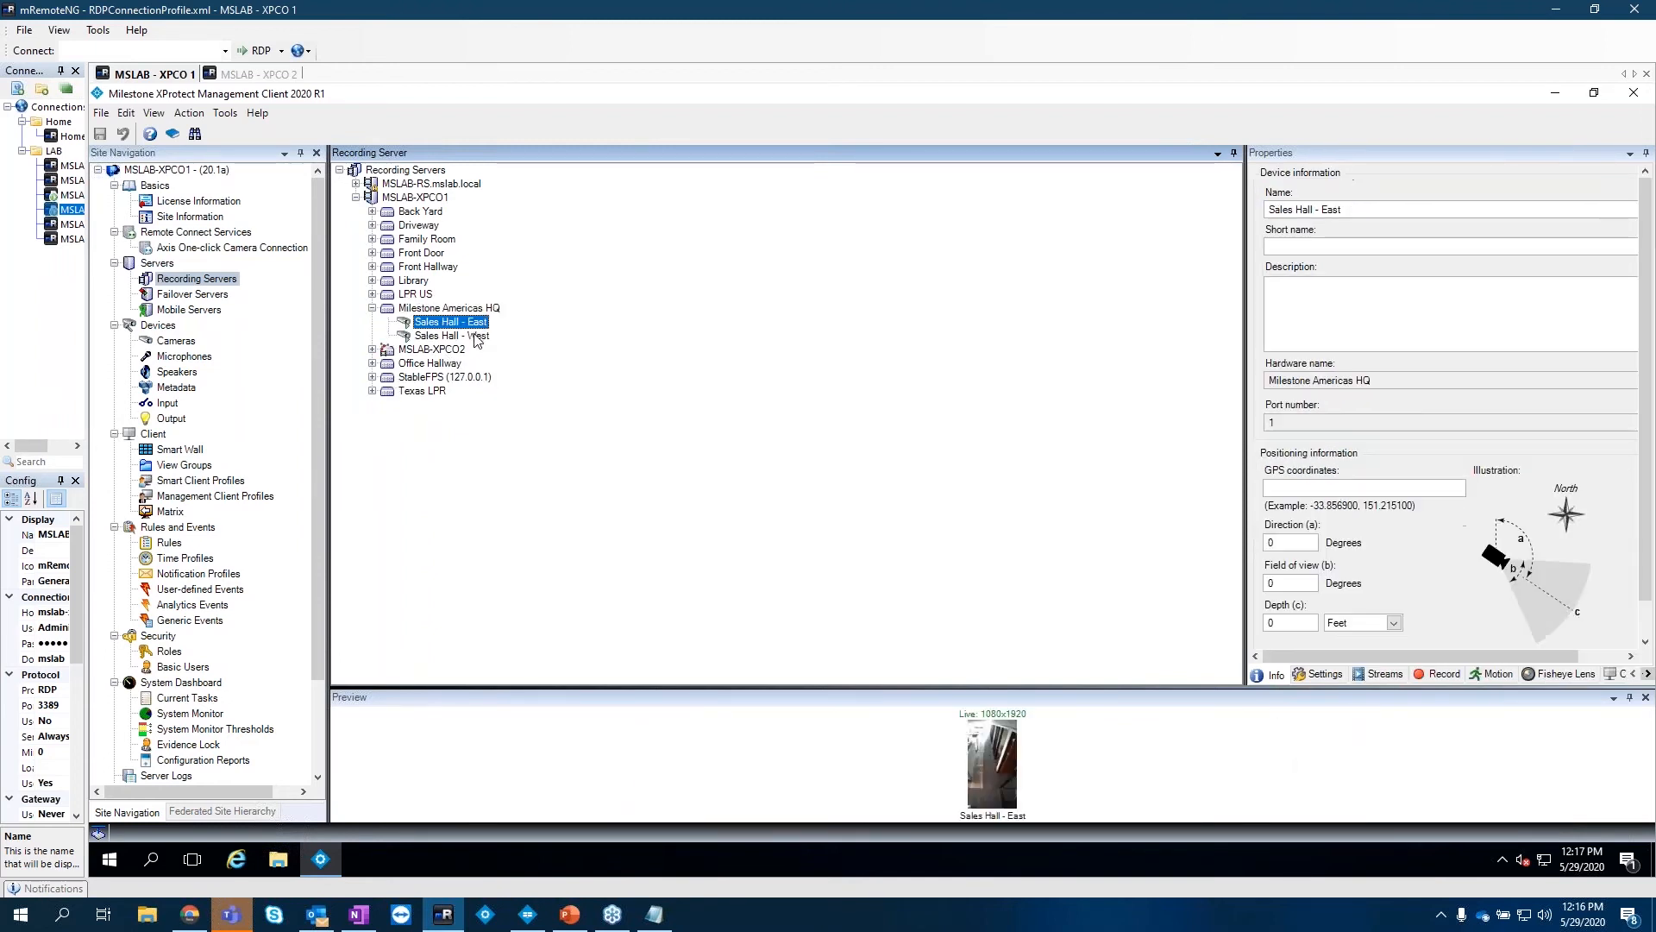
{"action": "left_click", "coordinate": [462, 310]}
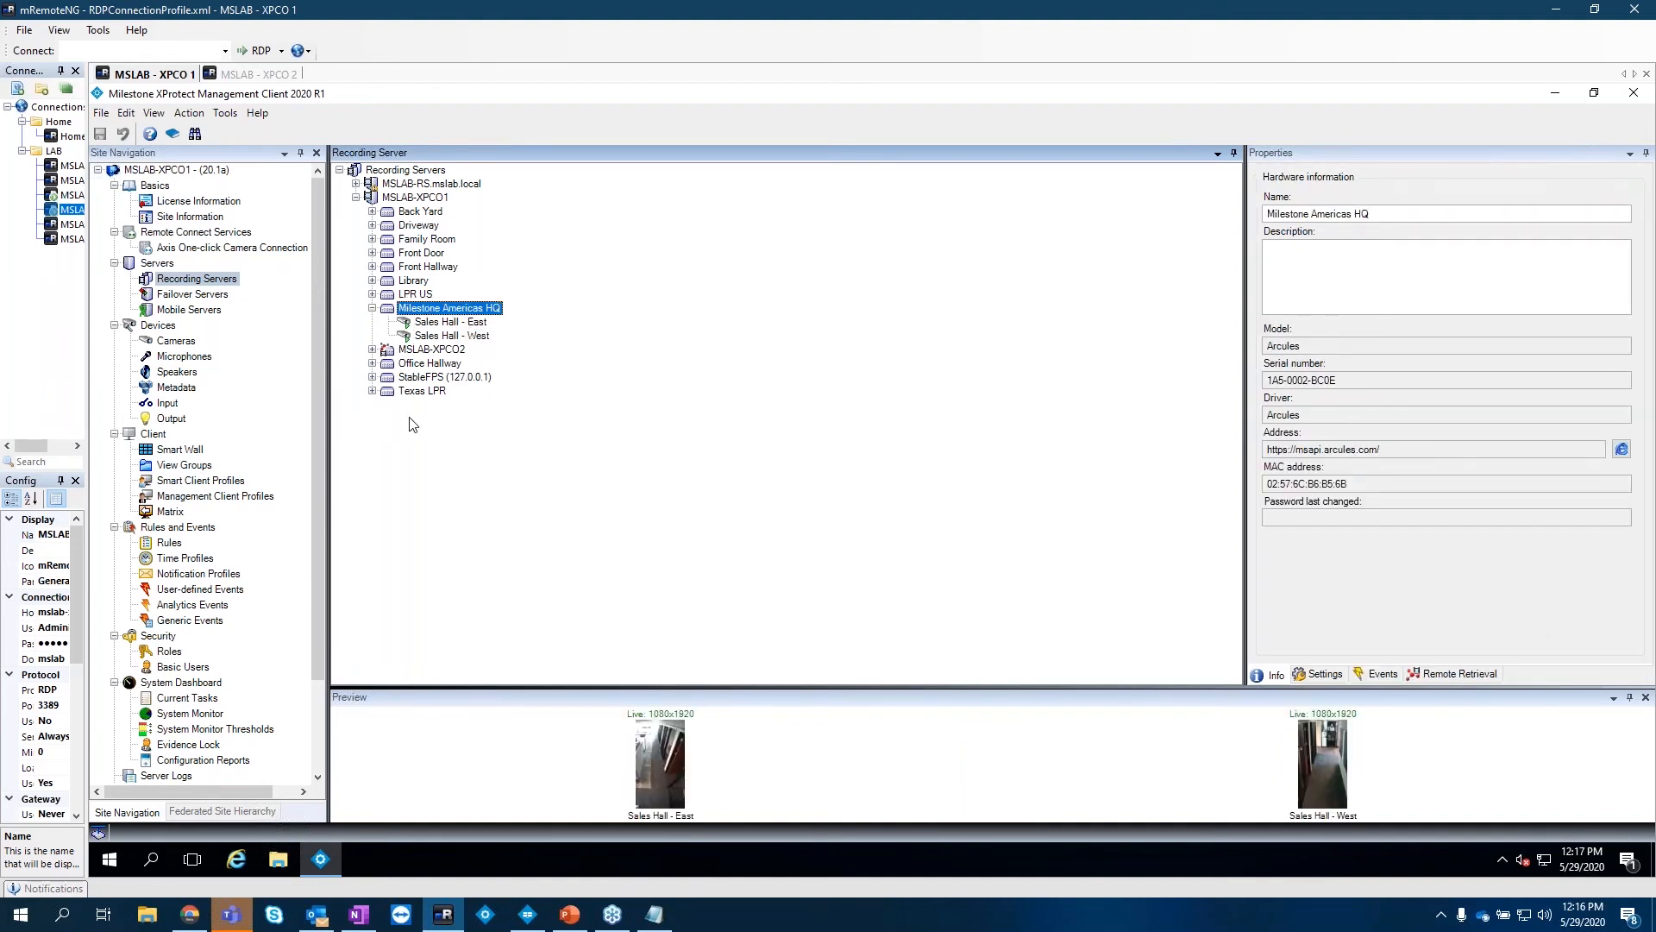
Expand the Cloud Cameras device group down to Milestone Americas HQ and inspect the Sales Hall - East camera
{"action": "left_click", "coordinate": [183, 342]}
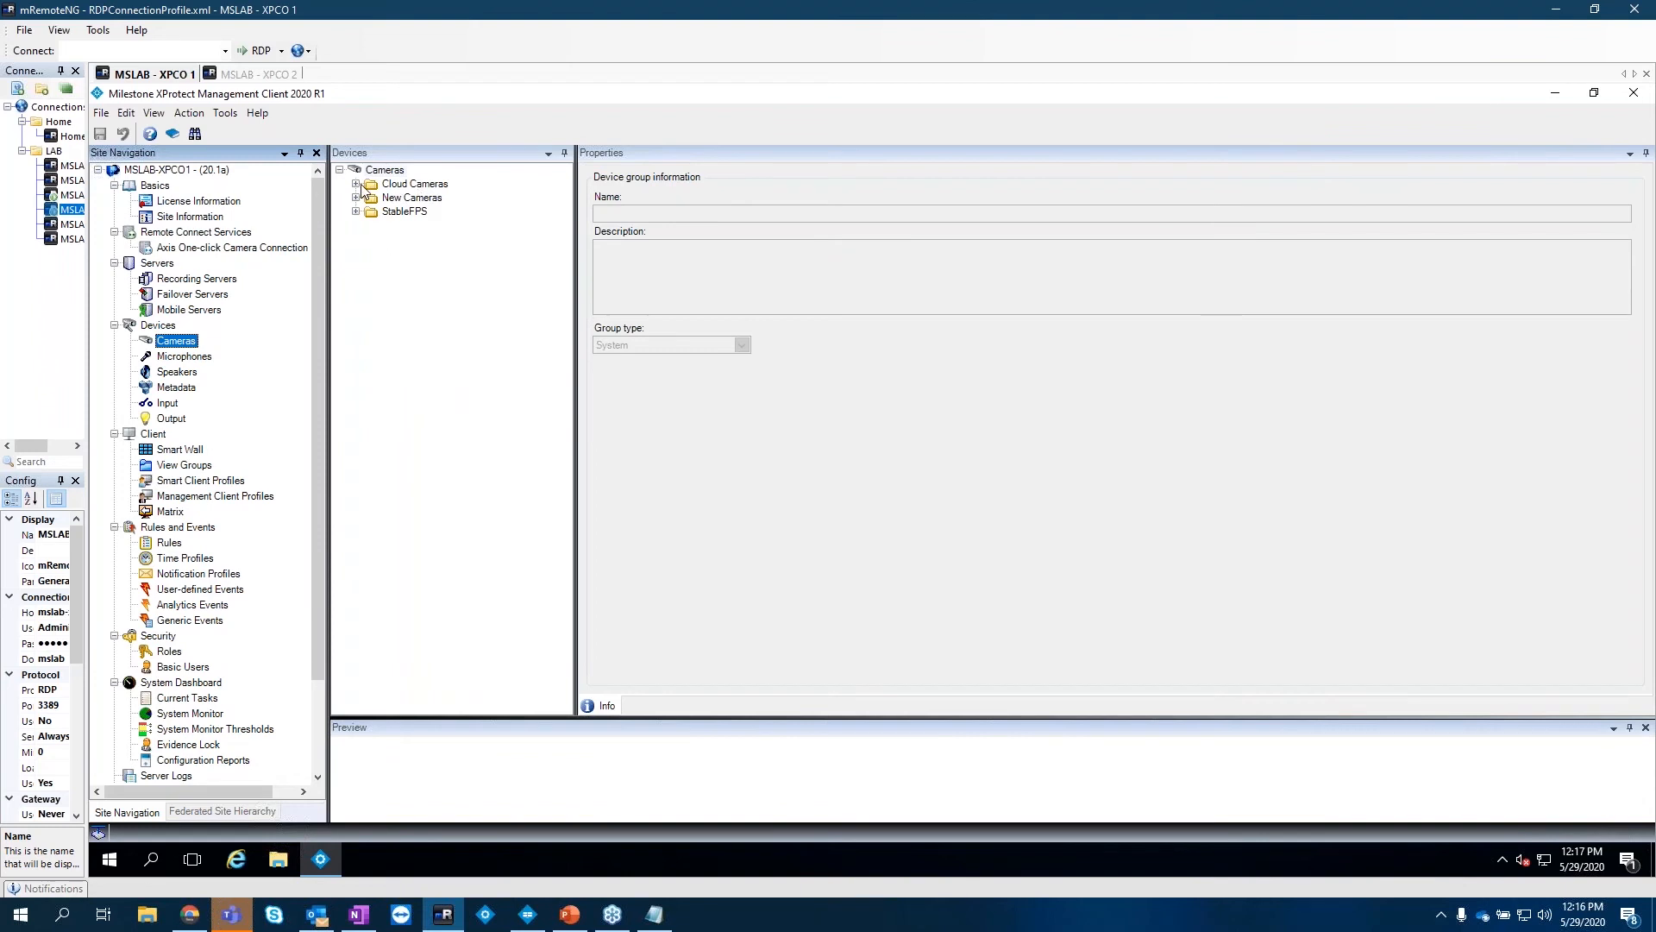
{"action": "left_click", "coordinate": [359, 185]}
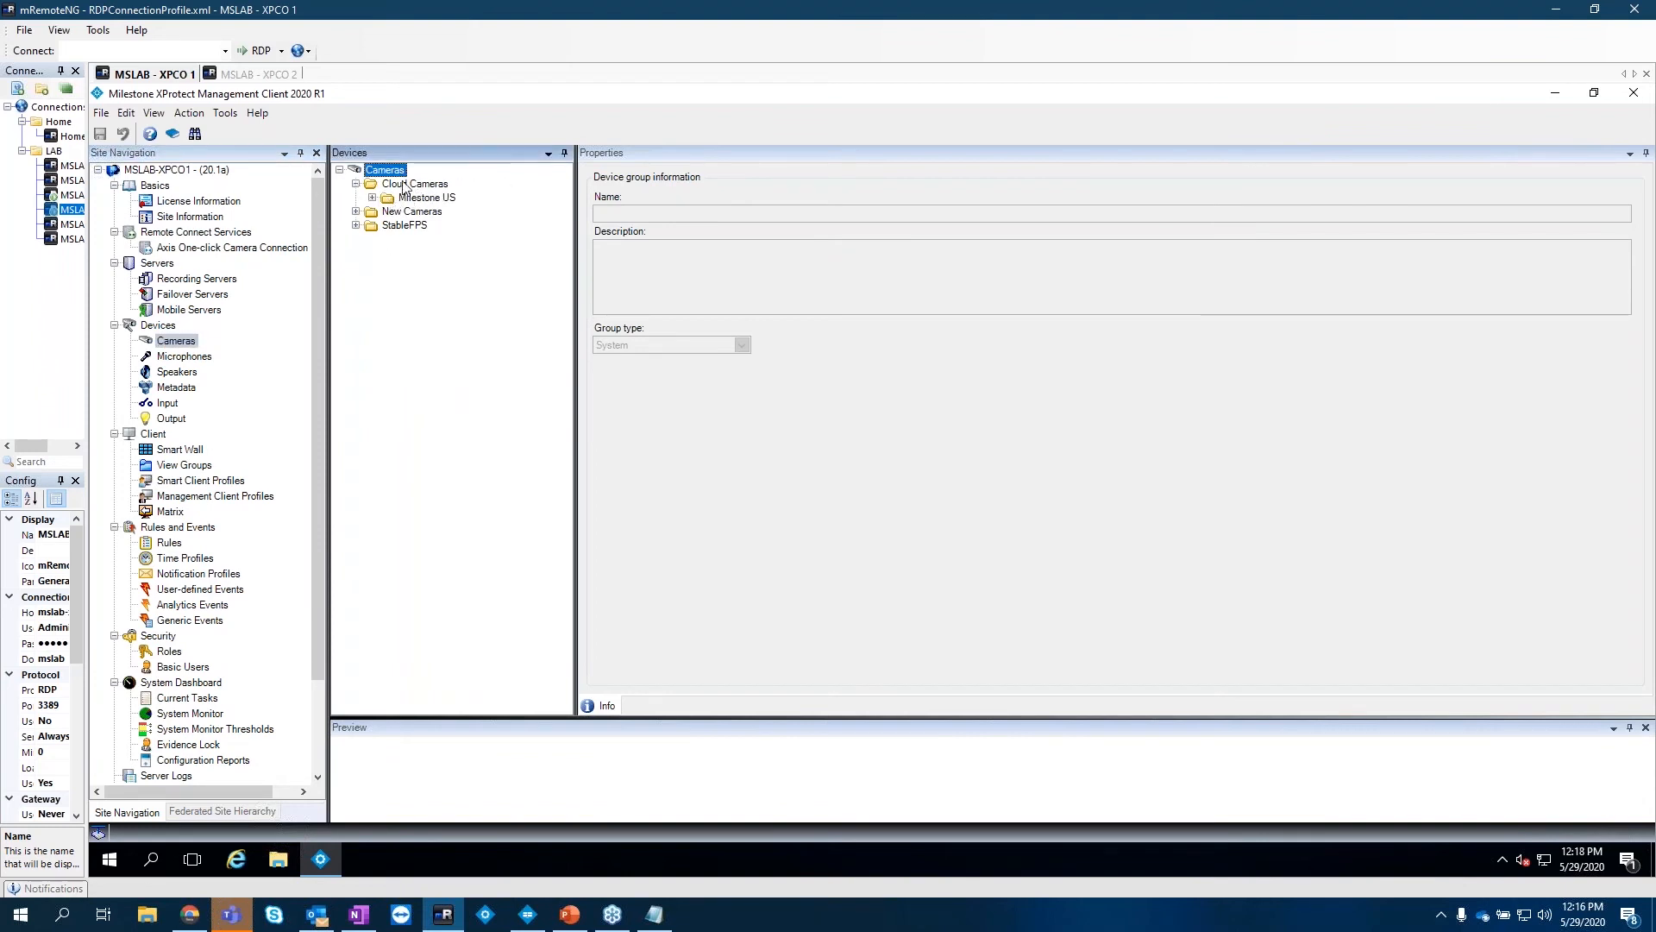
{"action": "left_click", "coordinate": [372, 197]}
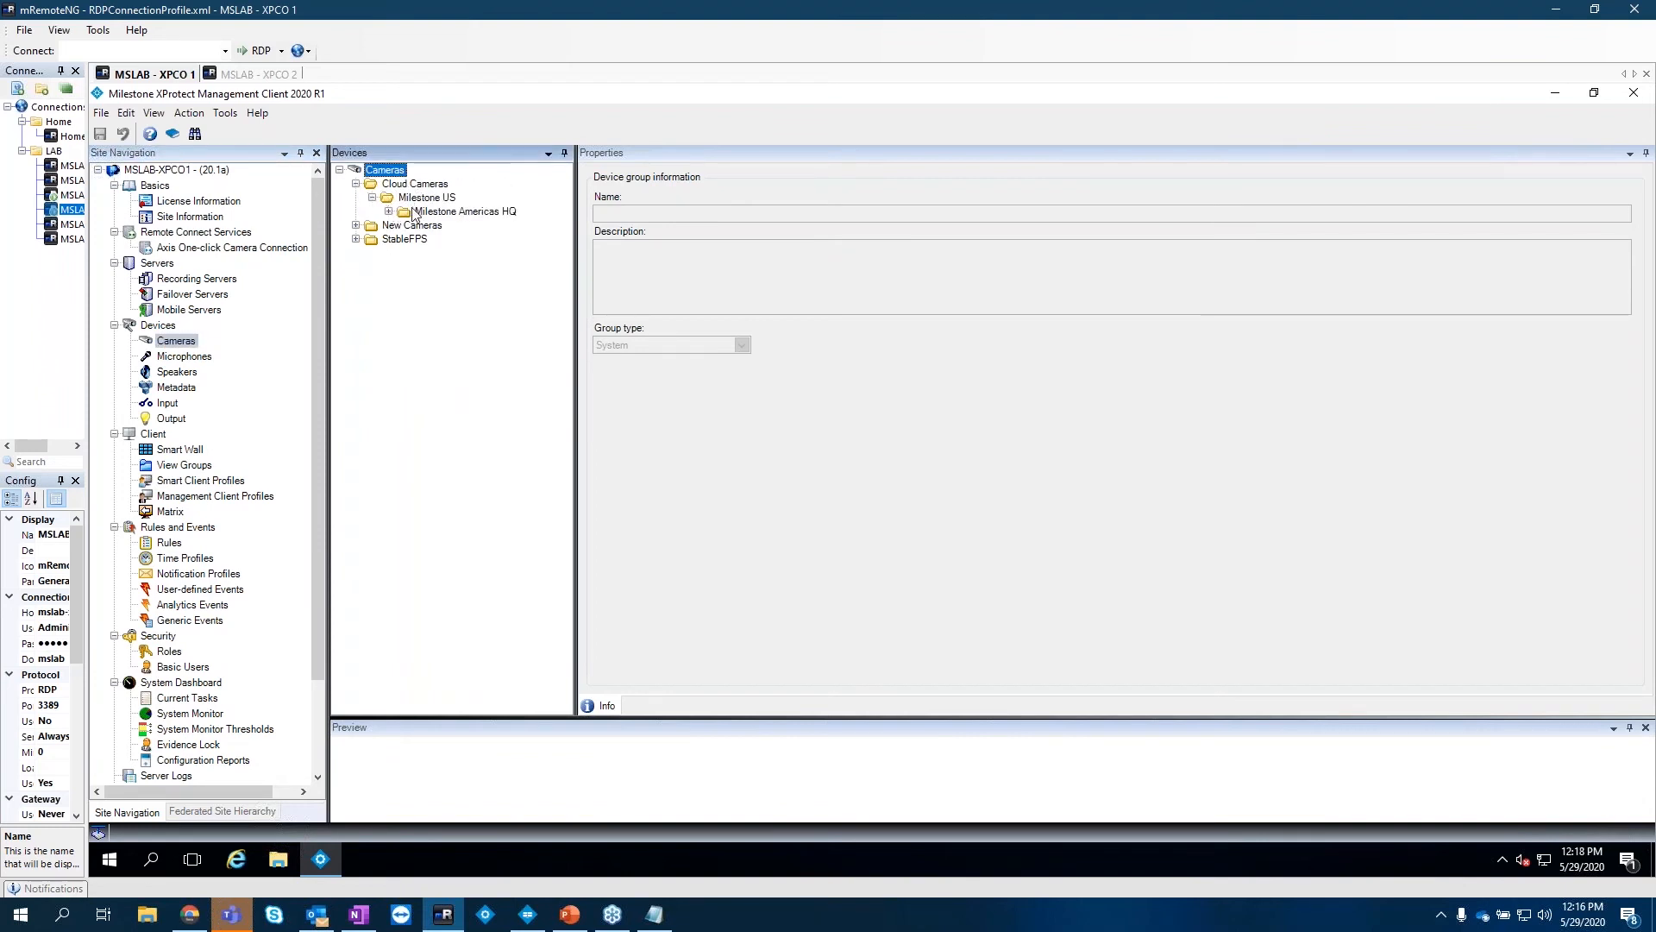
{"action": "double_click", "coordinate": [414, 213]}
{"action": "left_click", "coordinate": [453, 228]}
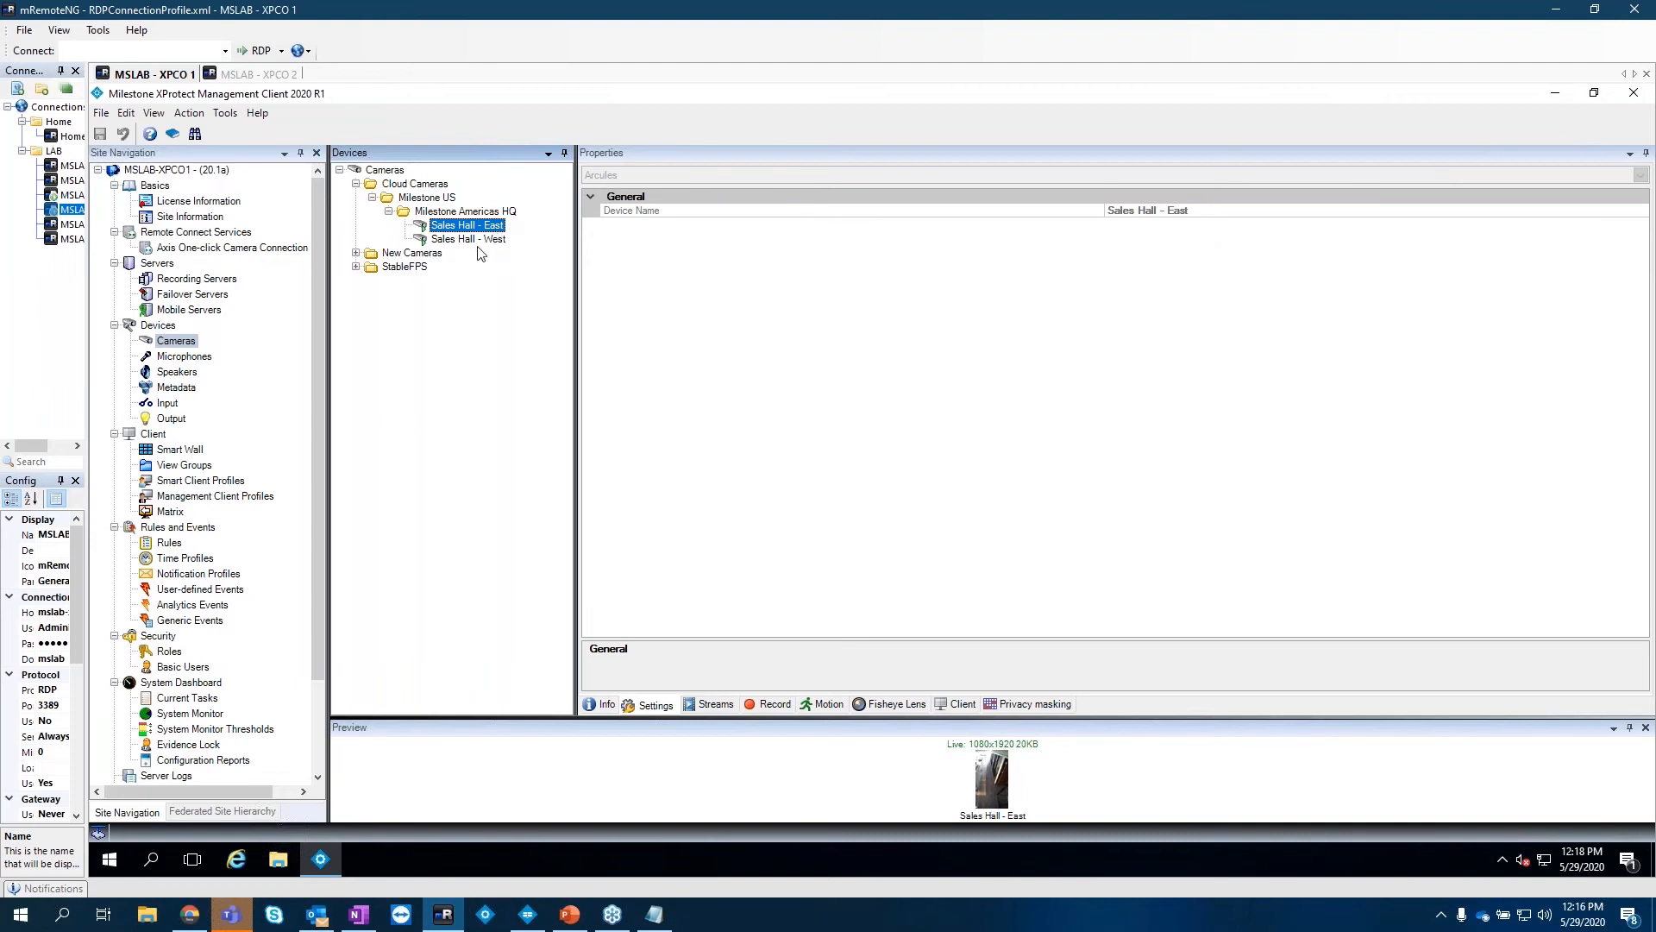
Switch to XProtect Smart Client, maximize its window and display the live Arcules view from the Demo Group
{"action": "left_click_drag", "start_coordinate": [559, 13], "coordinate": [1655, 172]}
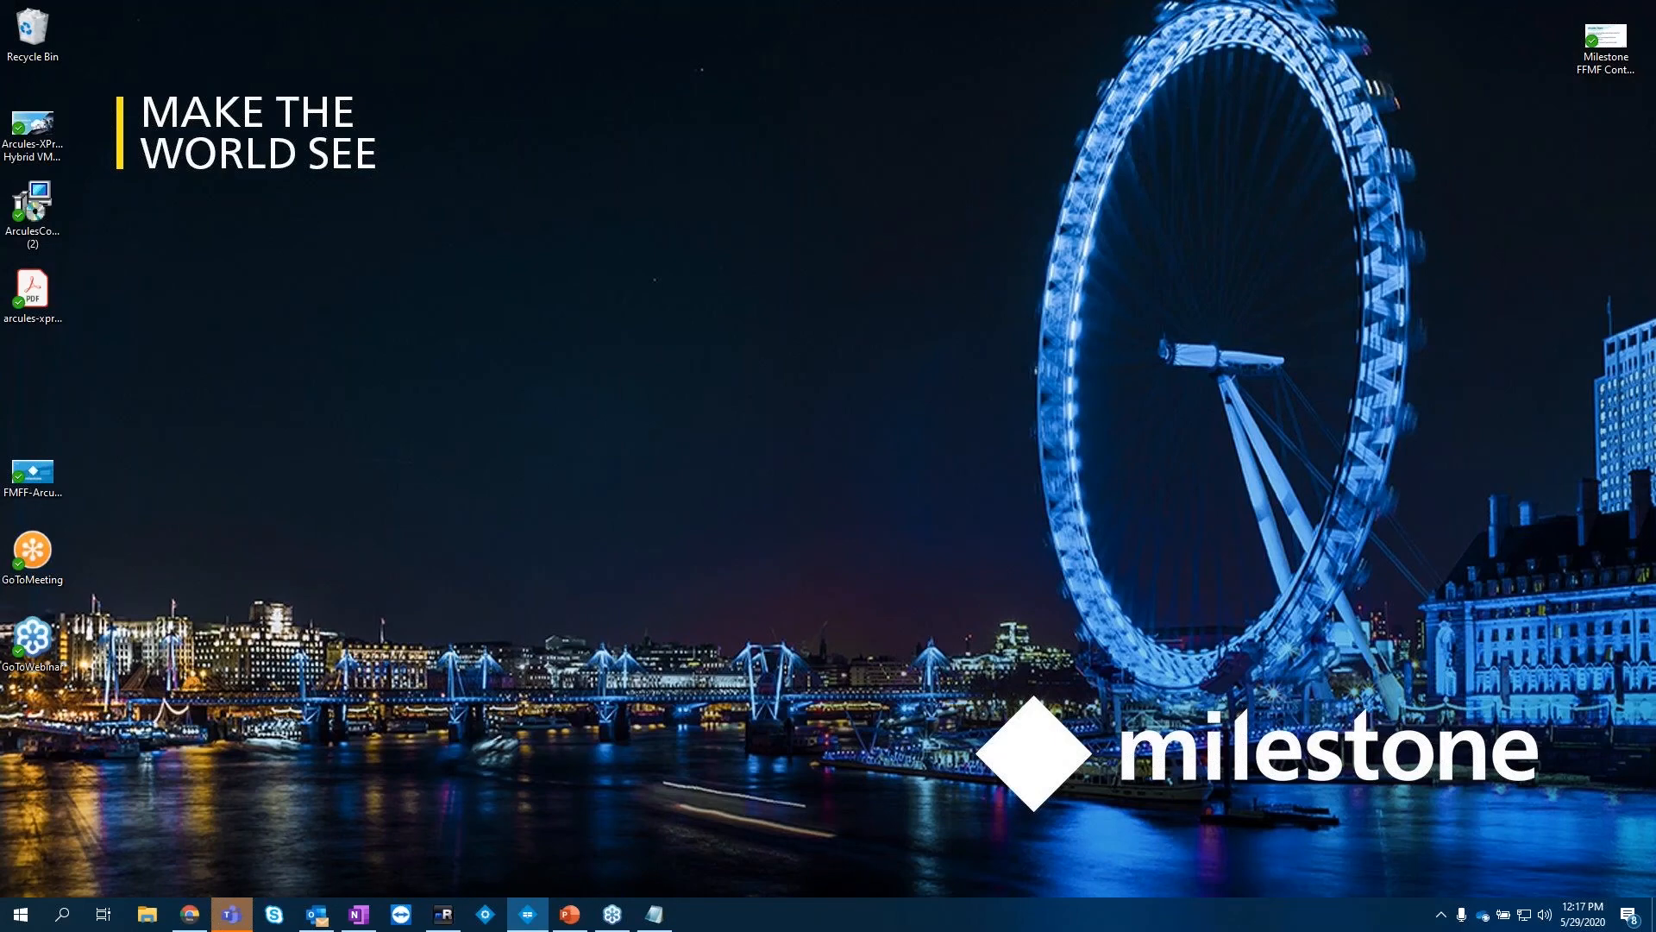
{"action": "left_click_drag", "start_coordinate": [1655, 26], "coordinate": [888, 66]}
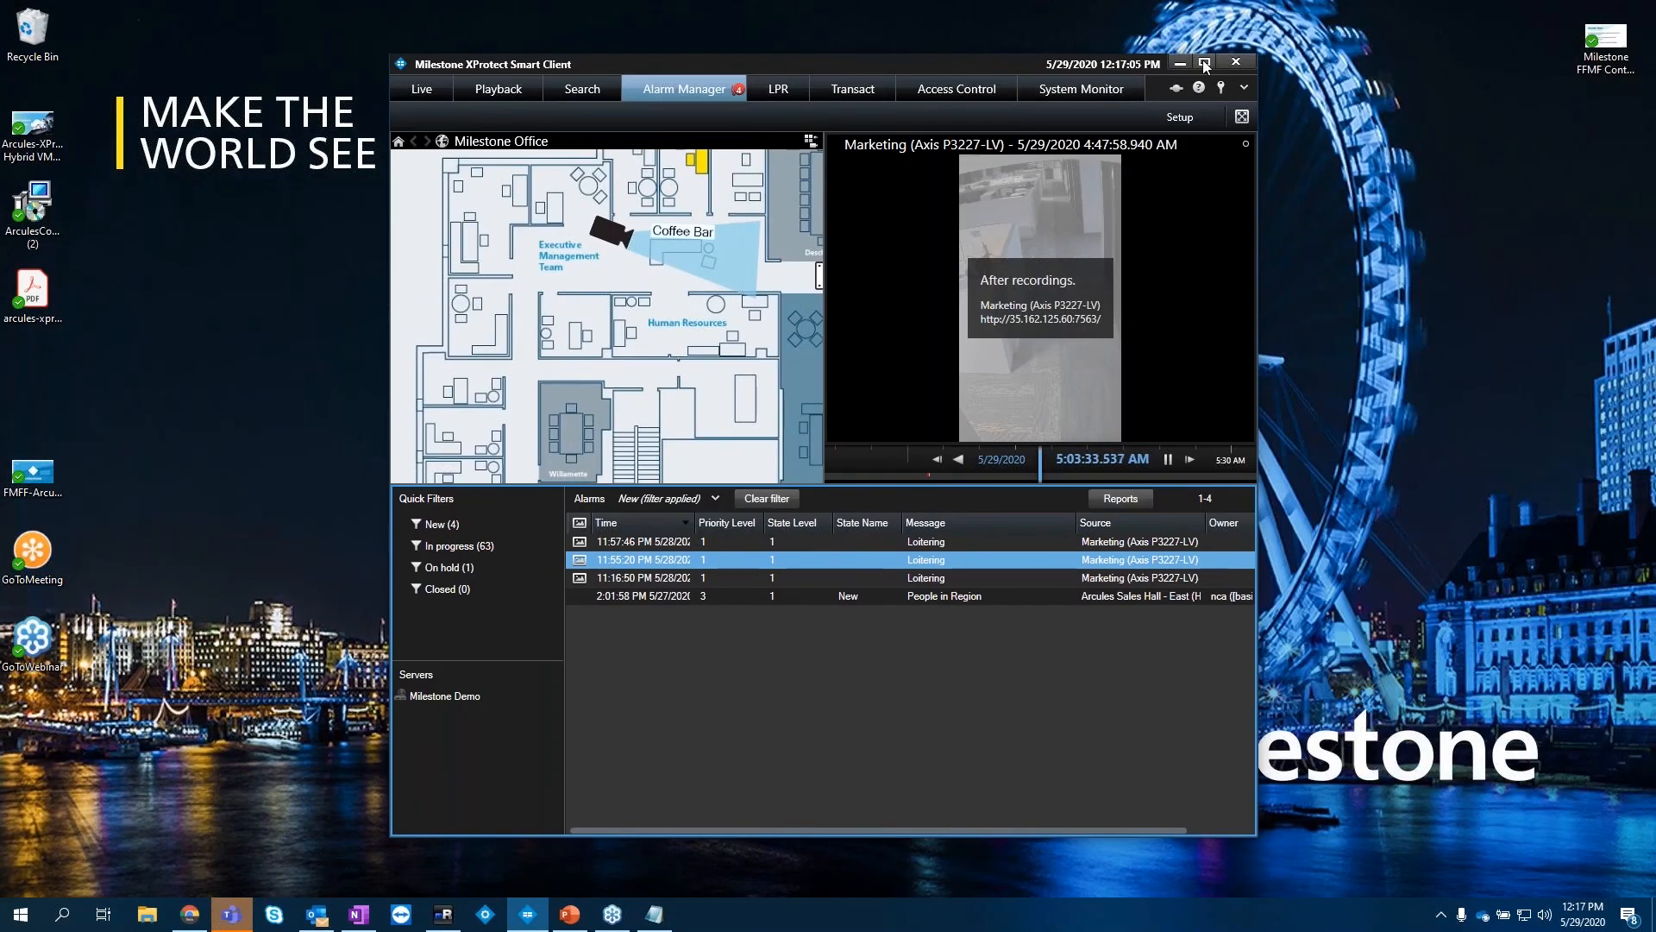
{"action": "left_click", "coordinate": [1205, 62]}
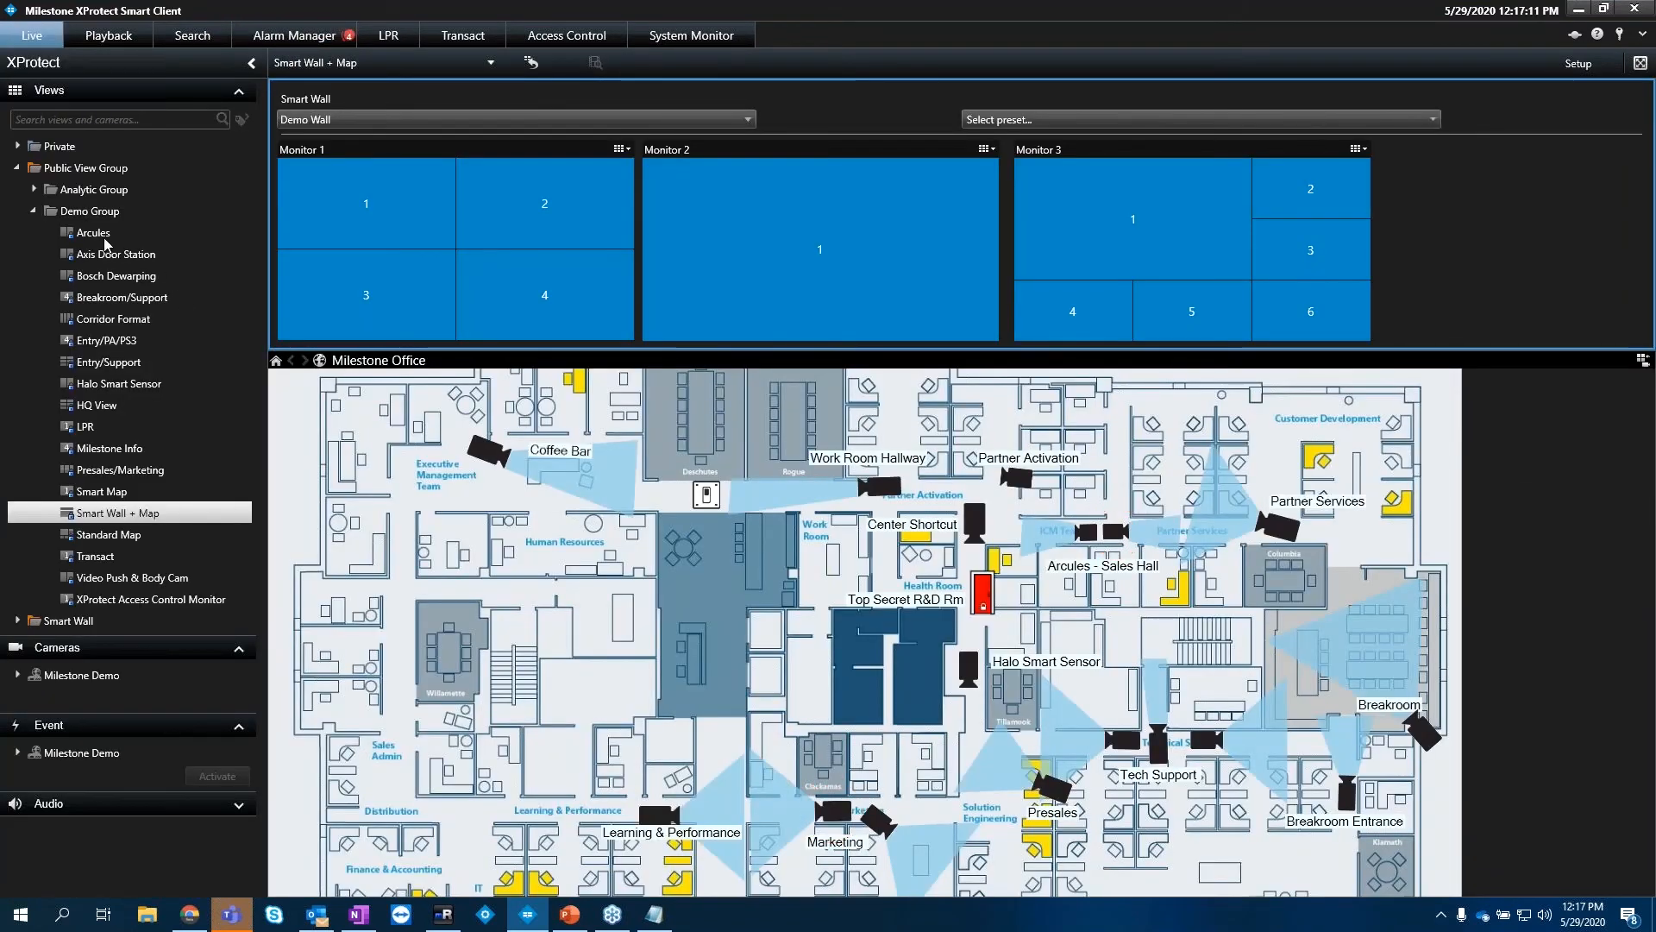
{"action": "left_click", "coordinate": [104, 238]}
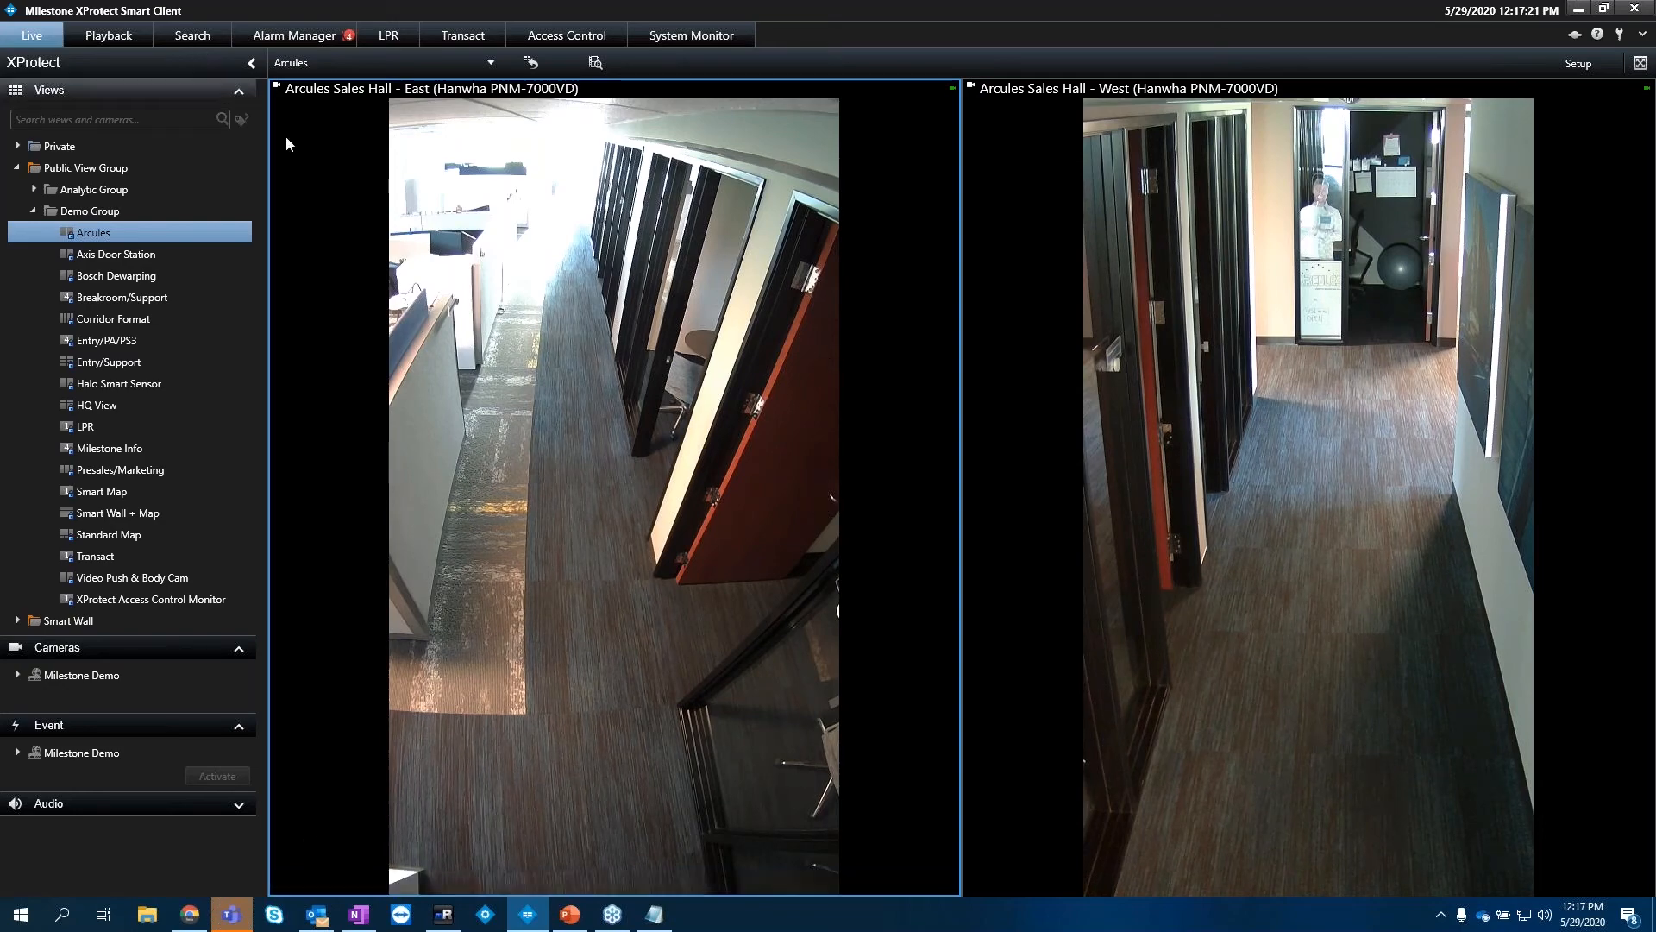
Review the Marketing Loitering alarm and the Arcules People in Region alarm, enlarging the latter's video, and minimize the Smart Client
{"action": "left_click", "coordinate": [294, 35]}
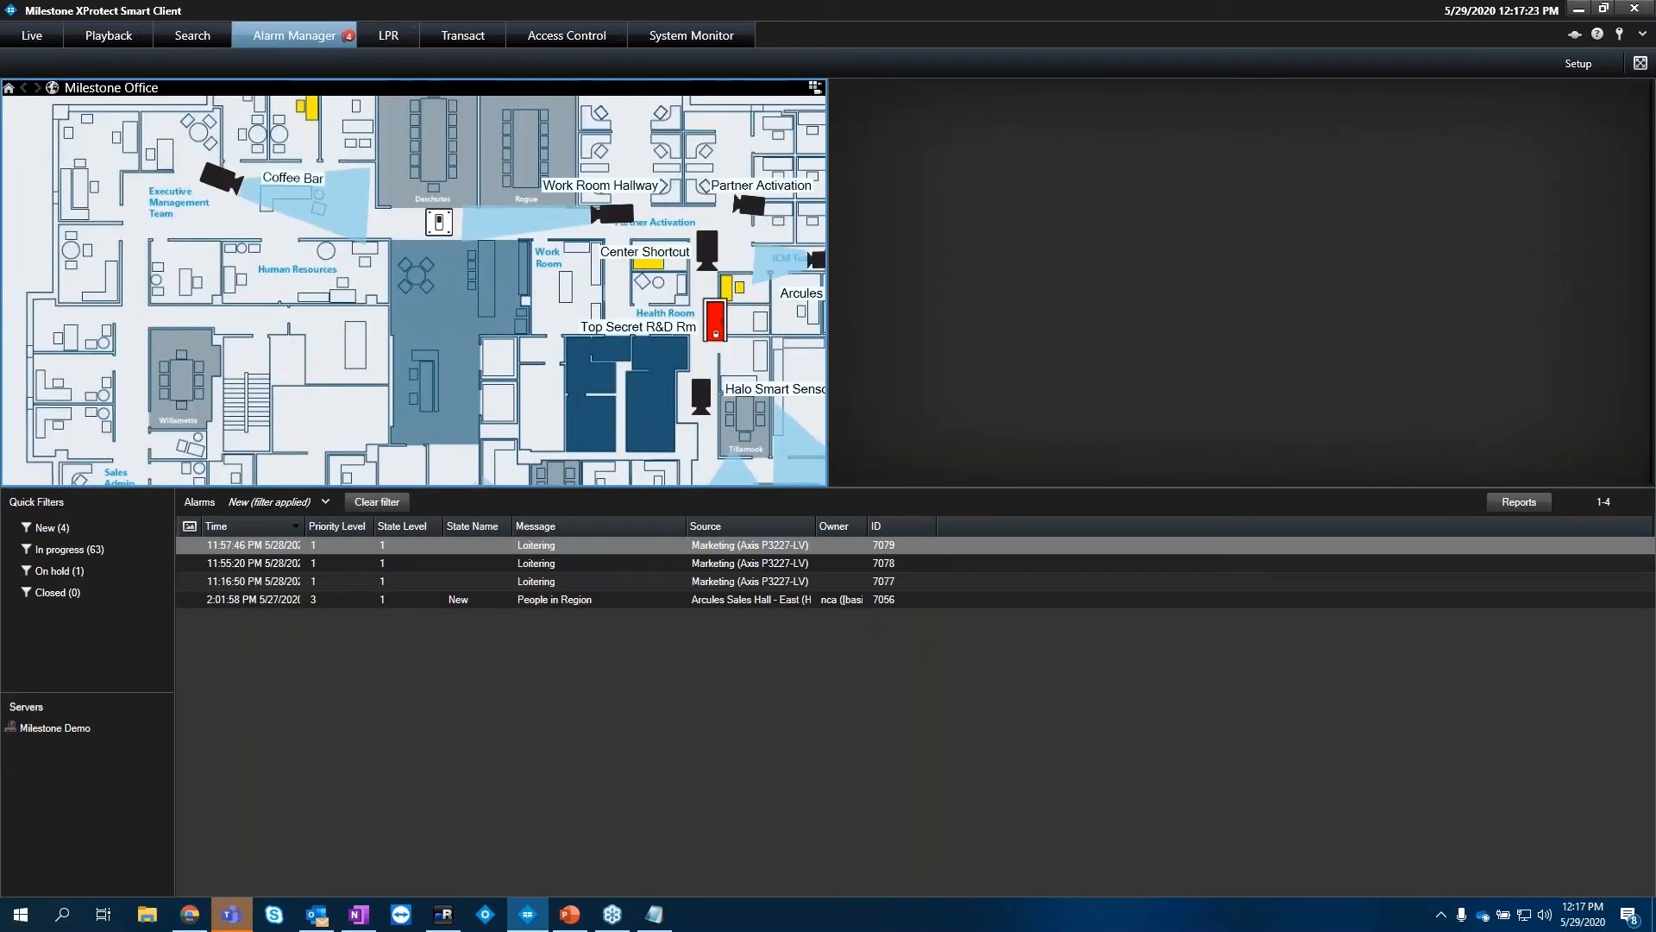
{"action": "left_click", "coordinate": [490, 550]}
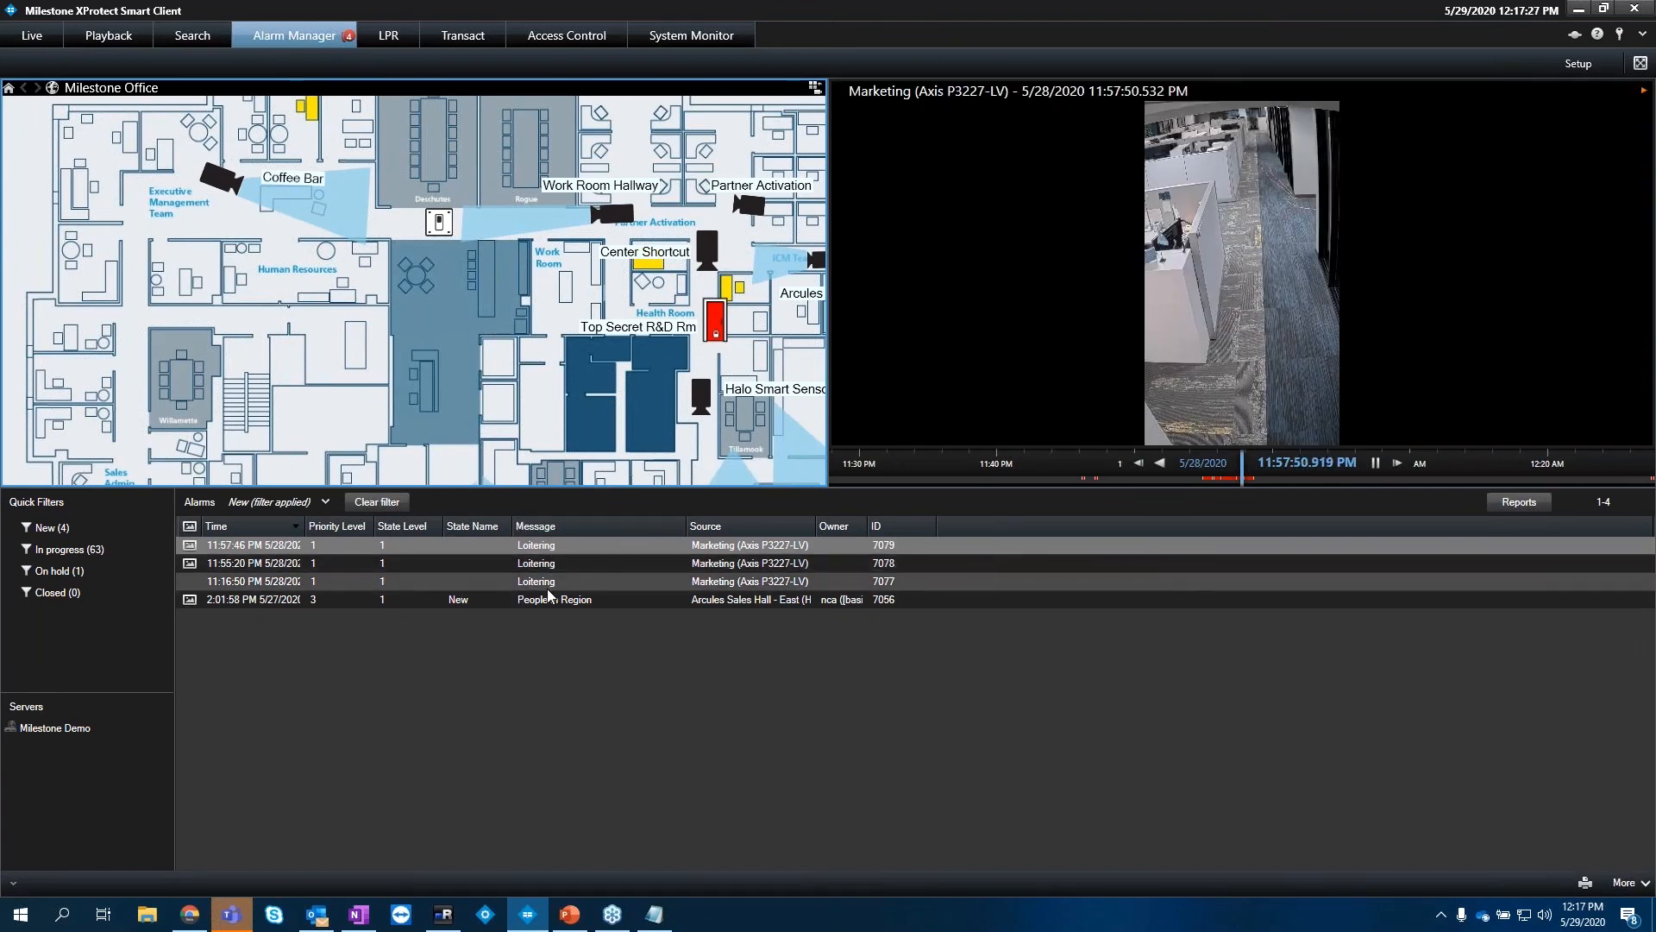
{"action": "left_click", "coordinate": [608, 598]}
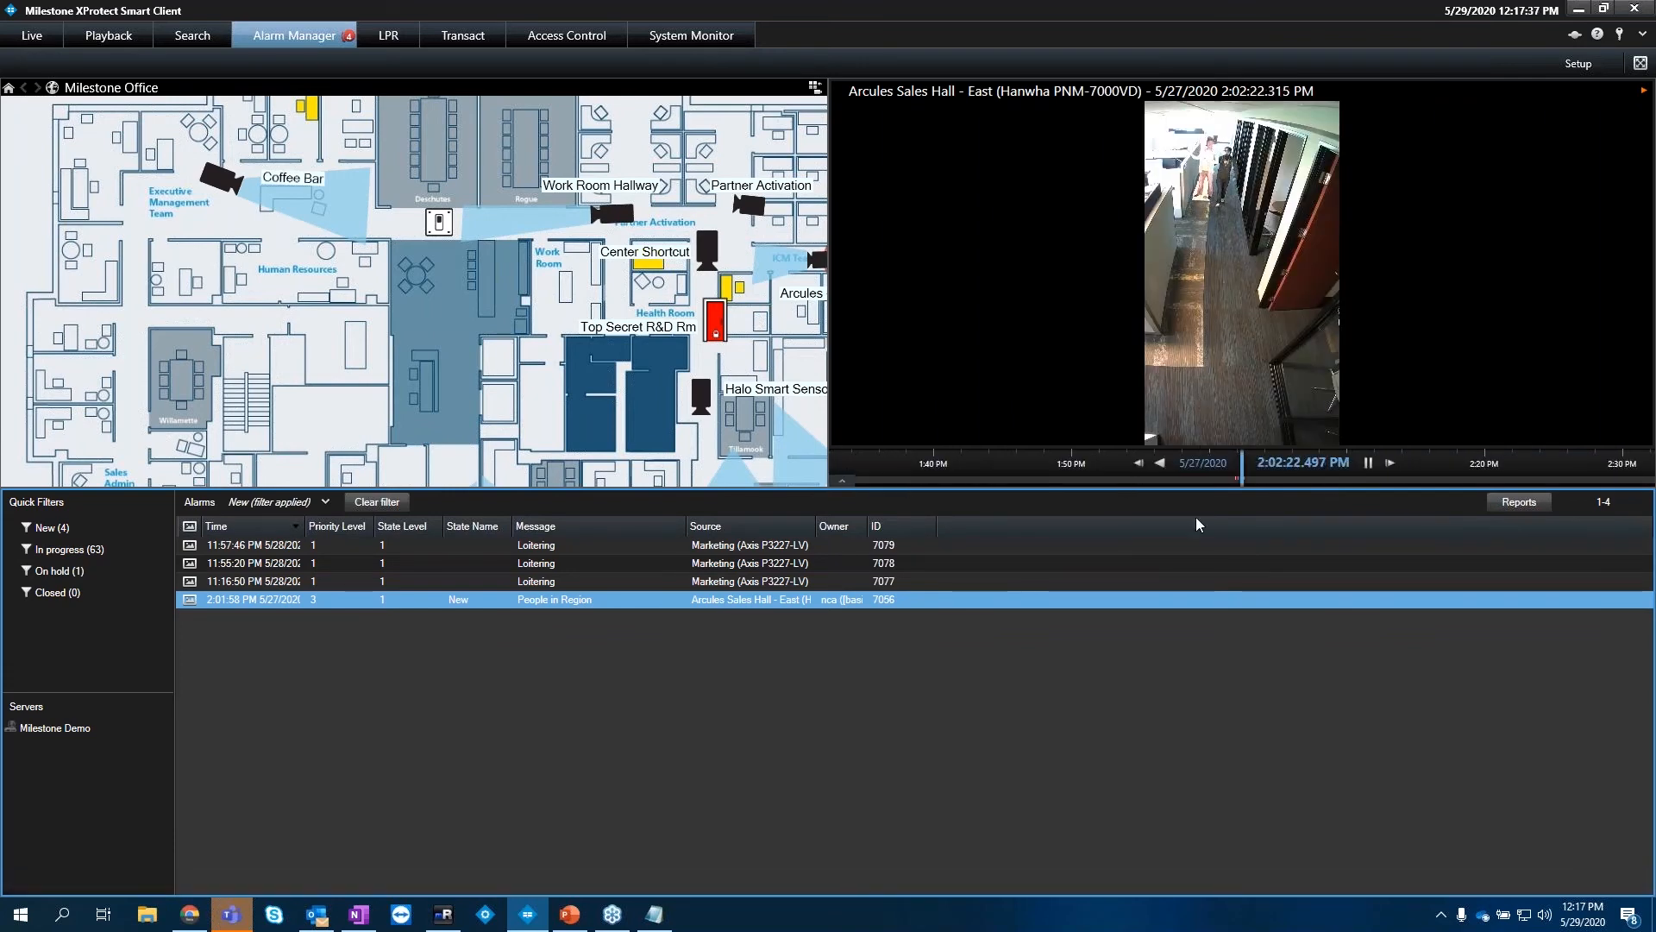
{"action": "double_click", "coordinate": [1220, 360]}
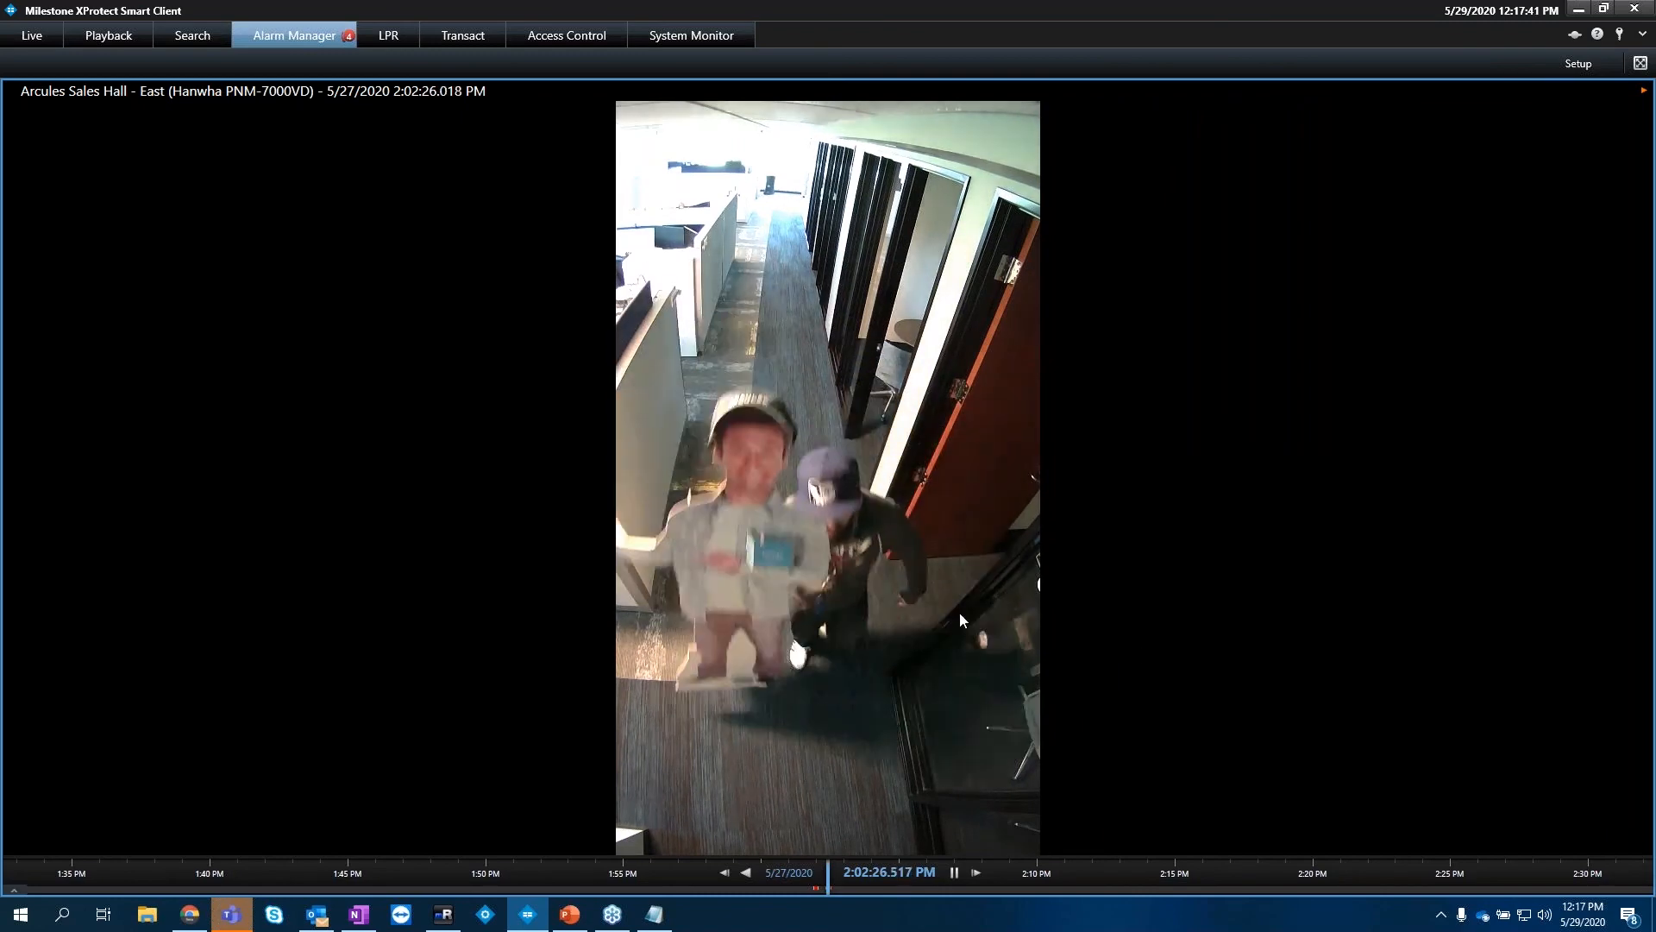
{"action": "double_click", "coordinate": [887, 573]}
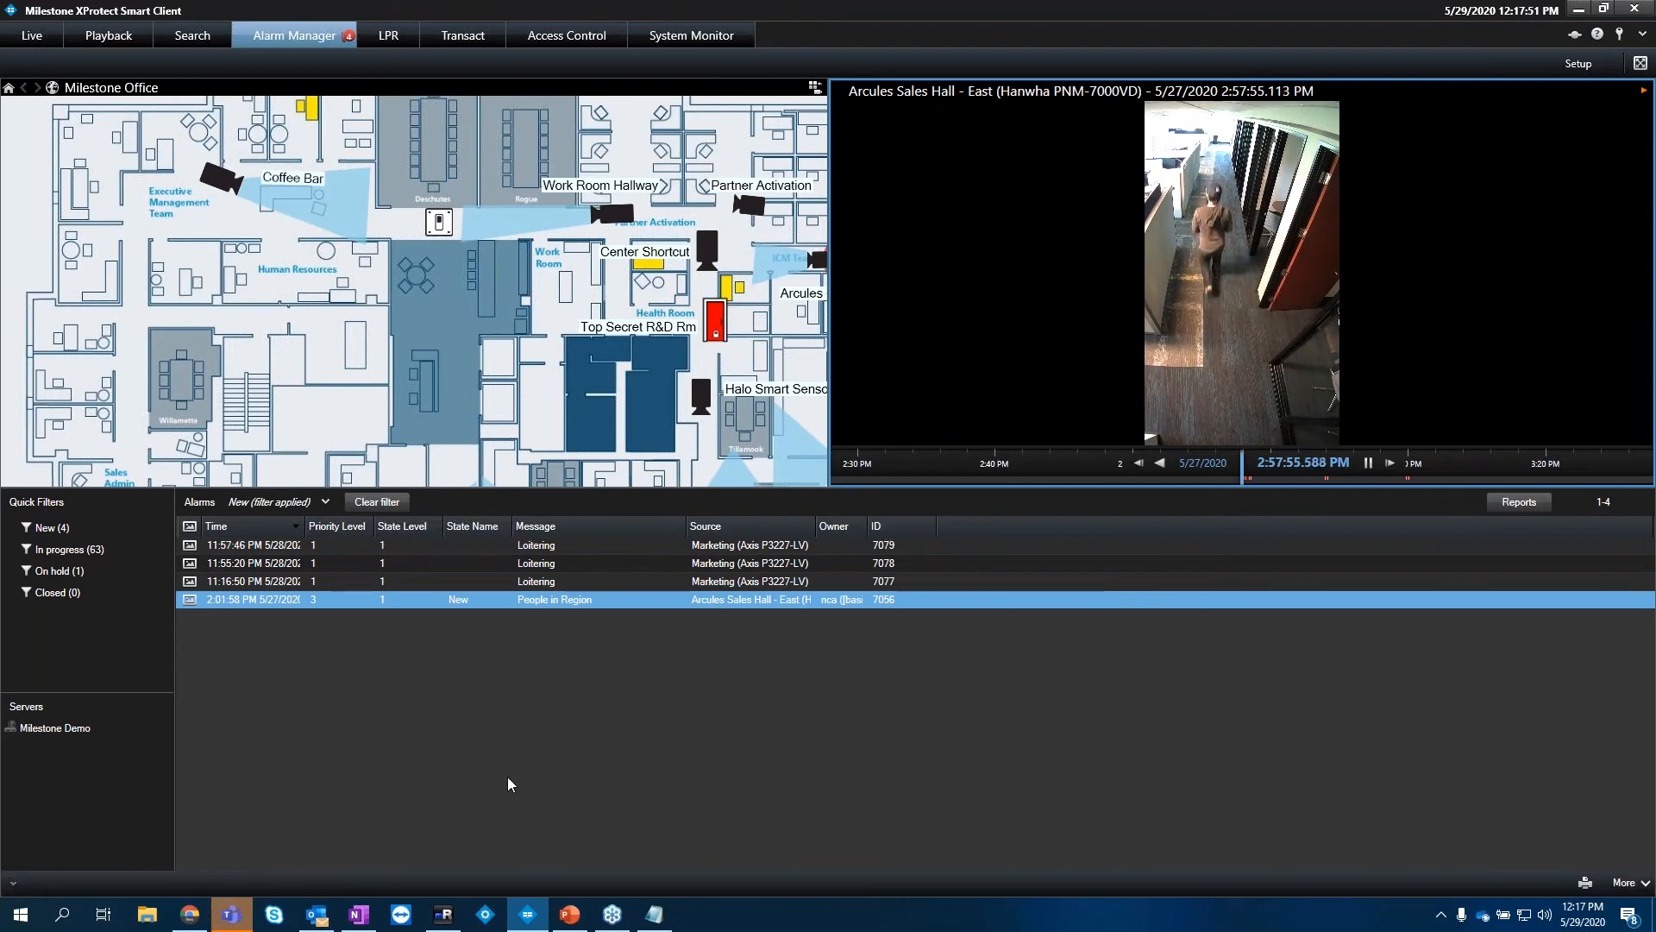
{"action": "double_click", "coordinate": [971, 11]}
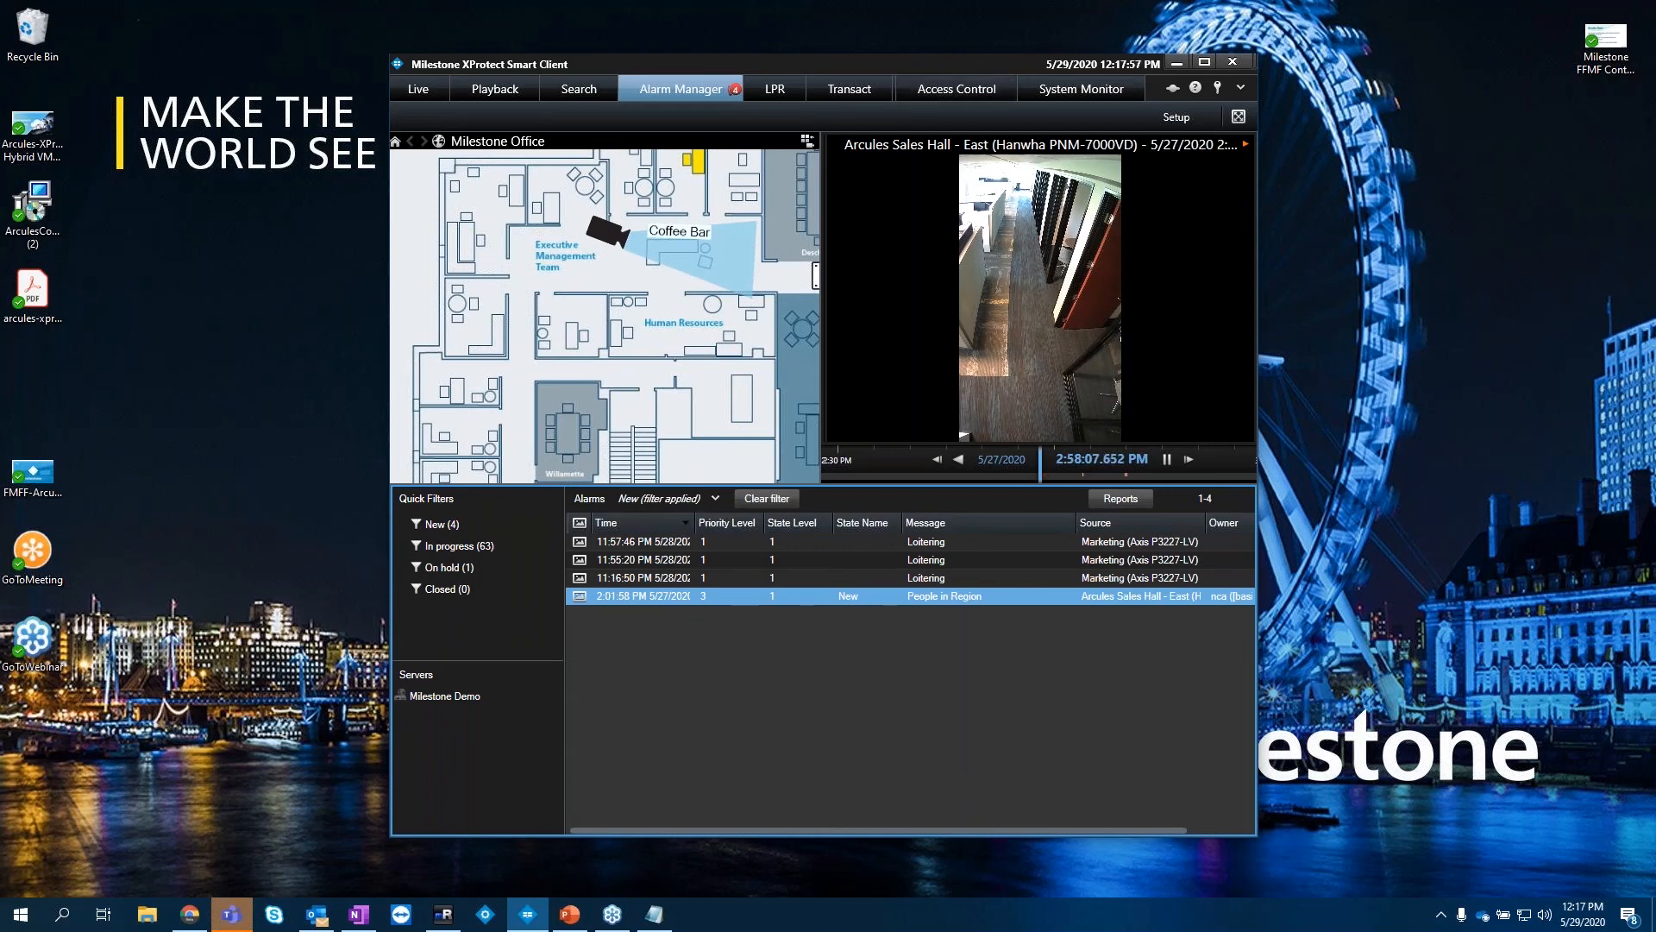
{"action": "left_click", "coordinate": [1178, 64]}
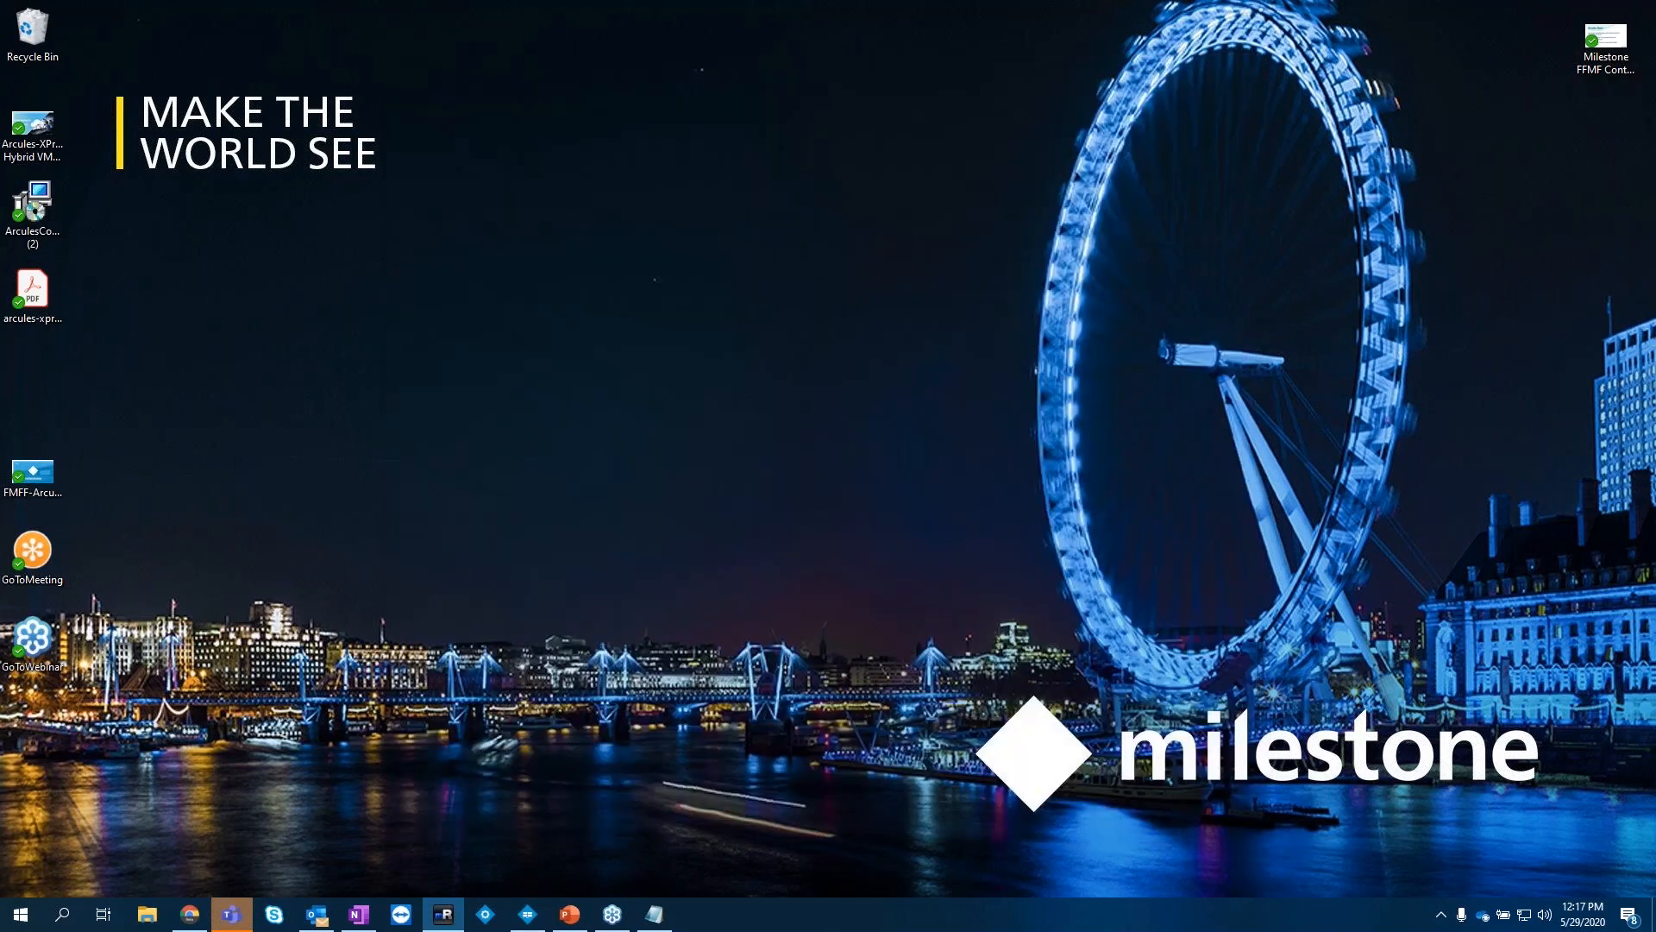